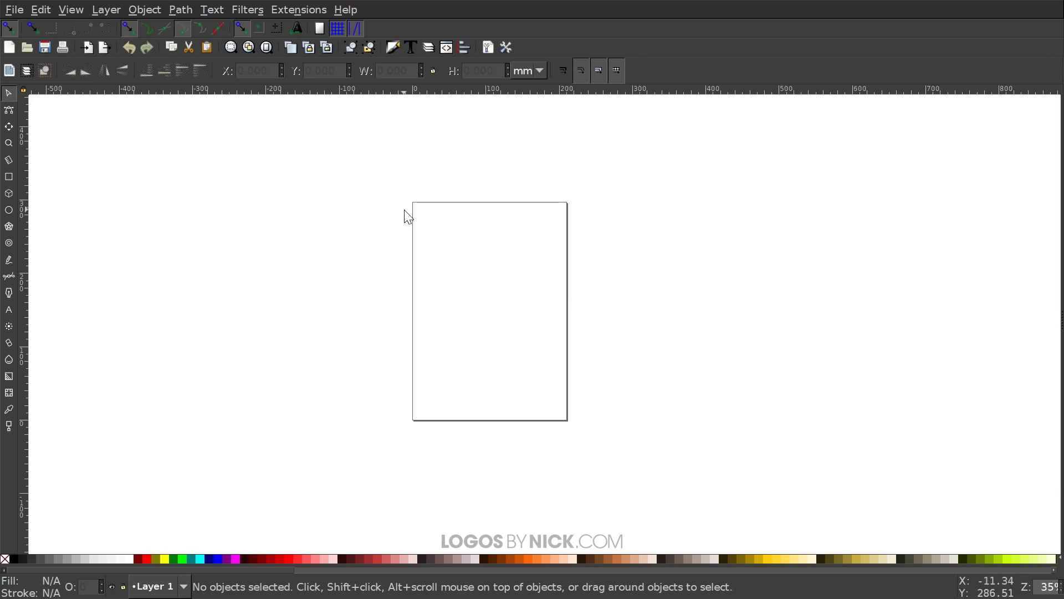
# Pan the canvas to reposition the blank portrait page in view
pyautogui.moveTo(434, 263); pyautogui.dragTo(396, 234)
pyautogui.moveTo(324, 166); pyautogui.dragTo(333, 193)
# In Document Properties, set display units to px and hide the page border
pyautogui.click(13, 9)
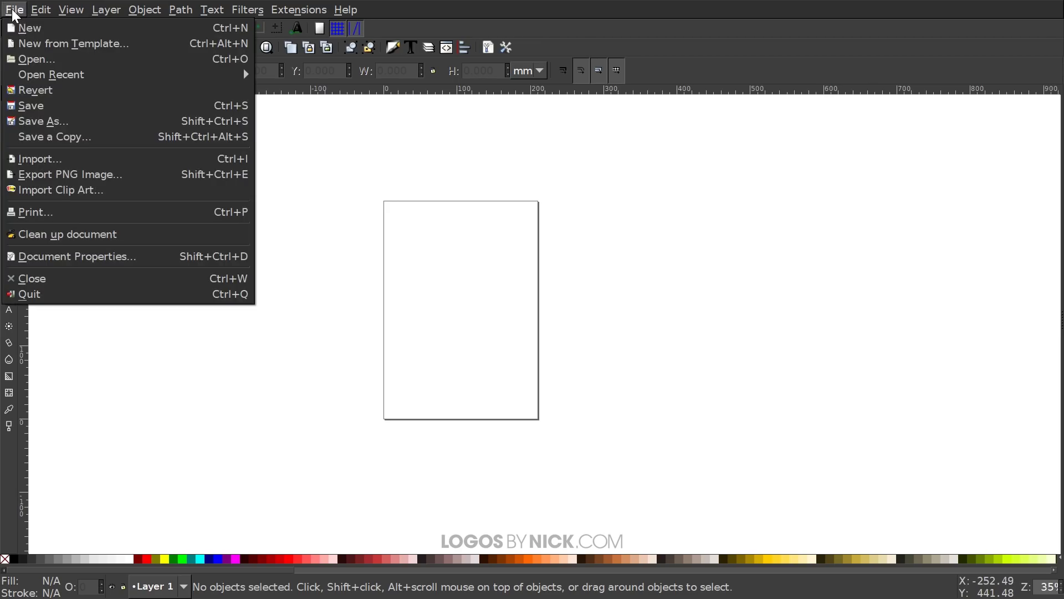
pyautogui.click(28, 257)
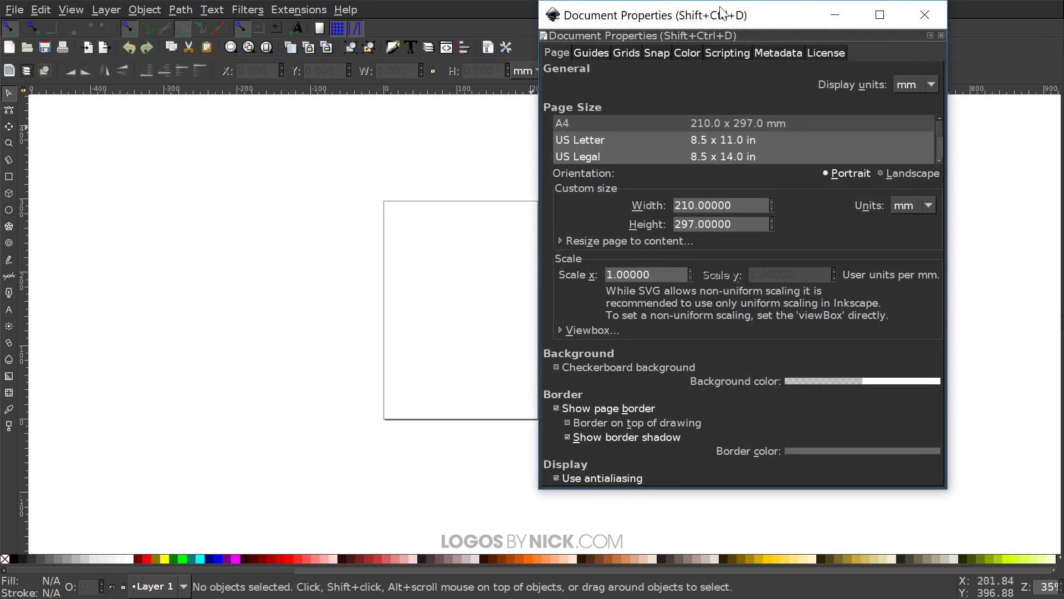
pyautogui.moveTo(723, 10); pyautogui.dragTo(583, 40)
pyautogui.click(783, 116)
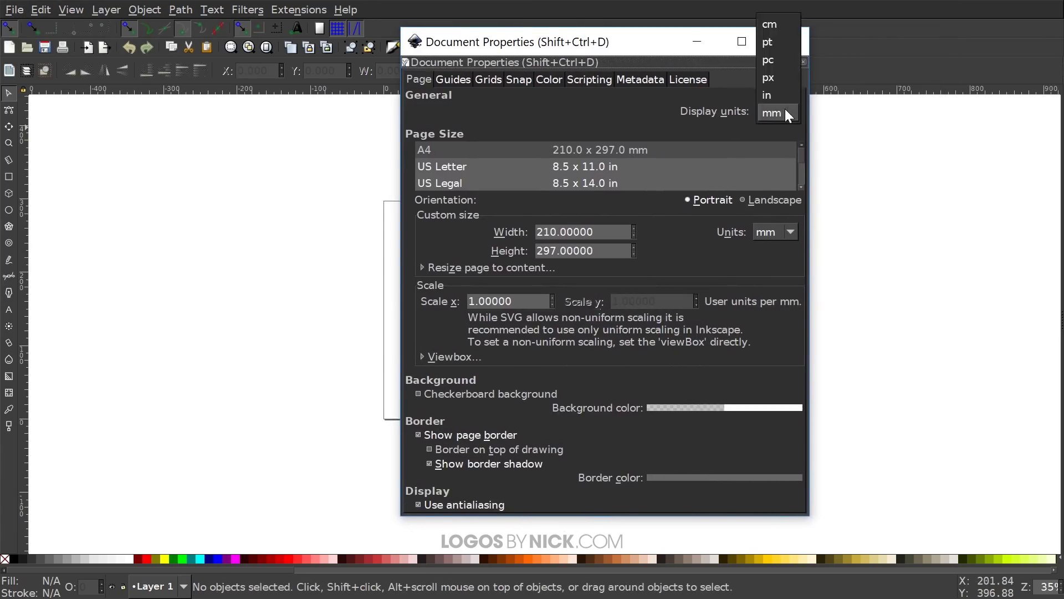
pyautogui.click(780, 77)
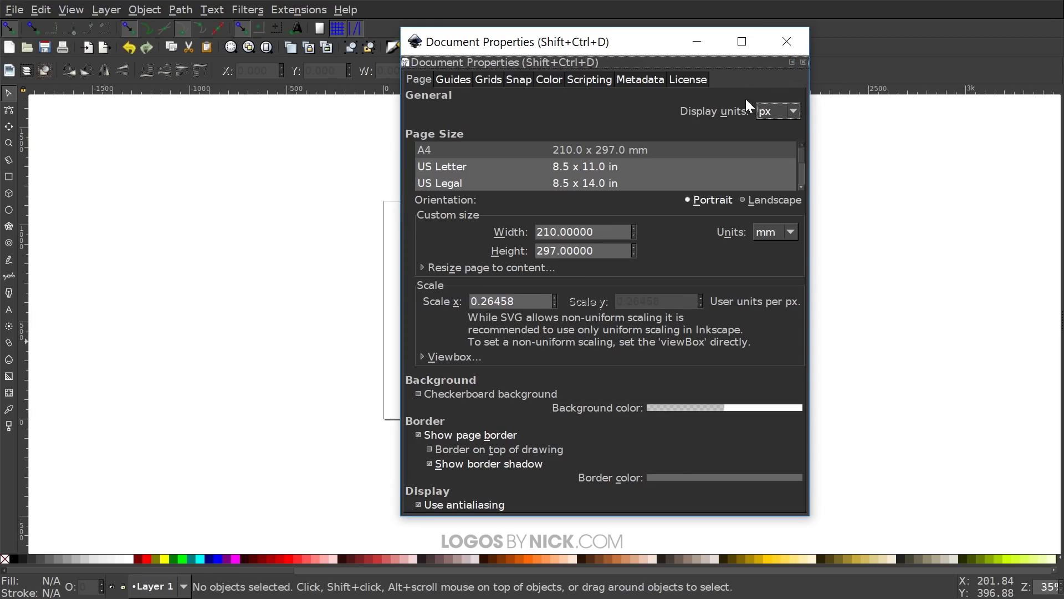
pyautogui.click(419, 437)
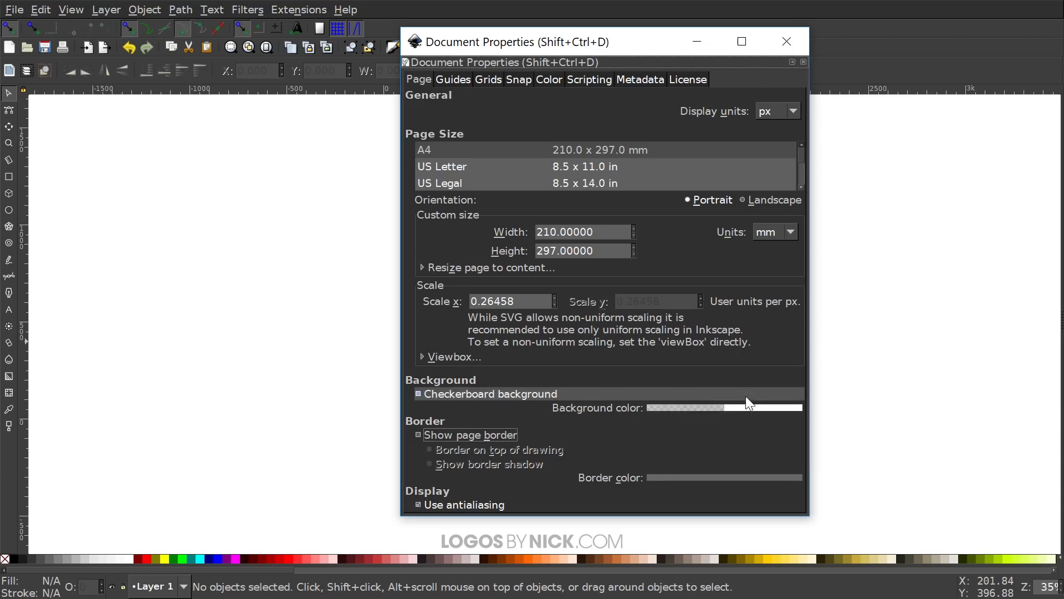
# Set the canvas background to grey 97979700 (L 151) and close the dialogs
pyautogui.click(735, 408)
pyautogui.moveTo(554, 249); pyautogui.dragTo(465, 230)
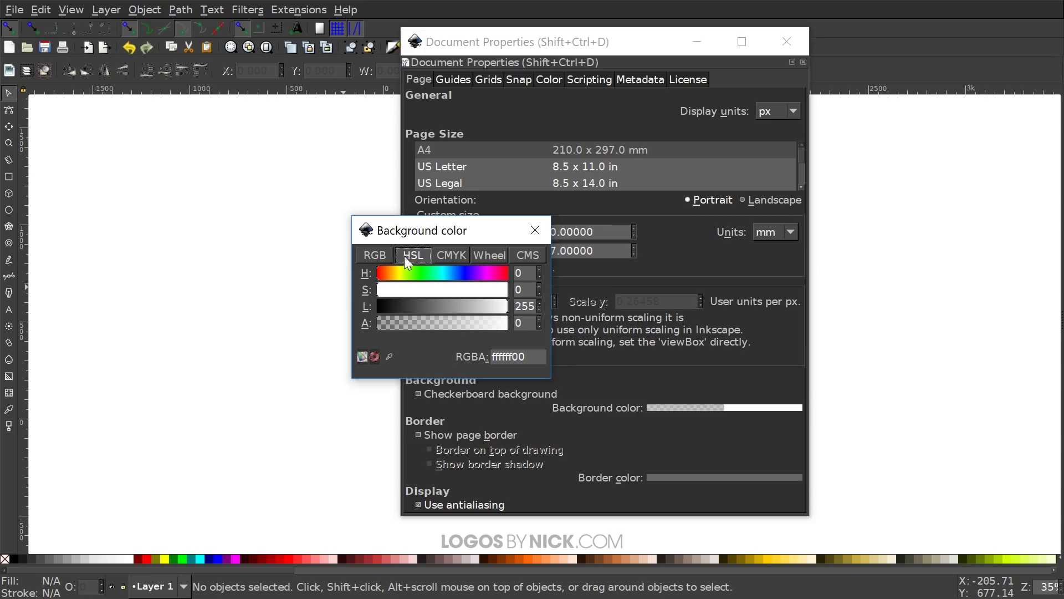
pyautogui.moveTo(432, 229); pyautogui.dragTo(440, 226)
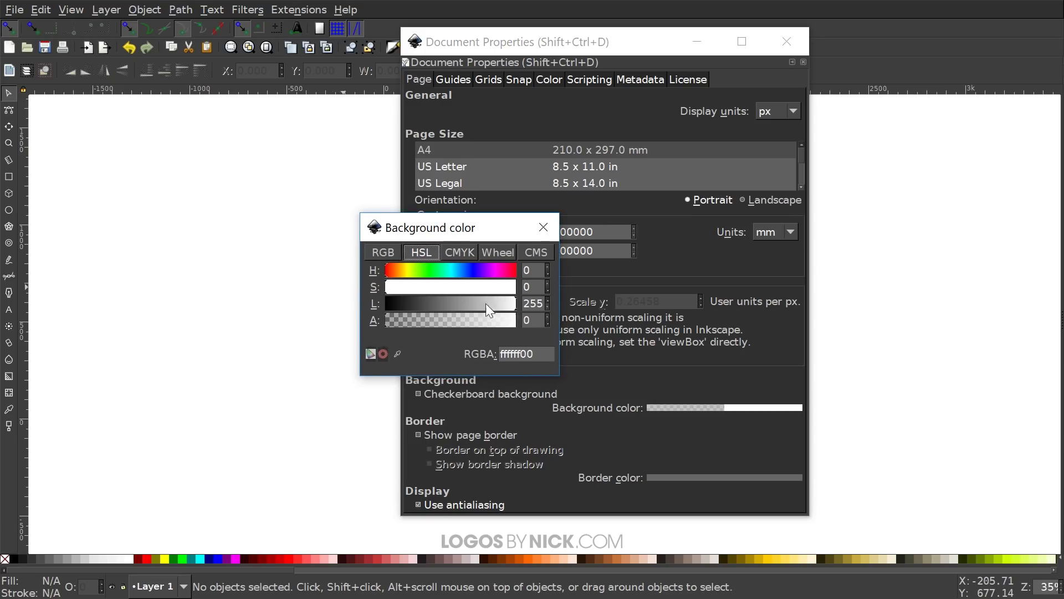
pyautogui.moveTo(485, 303); pyautogui.dragTo(462, 304)
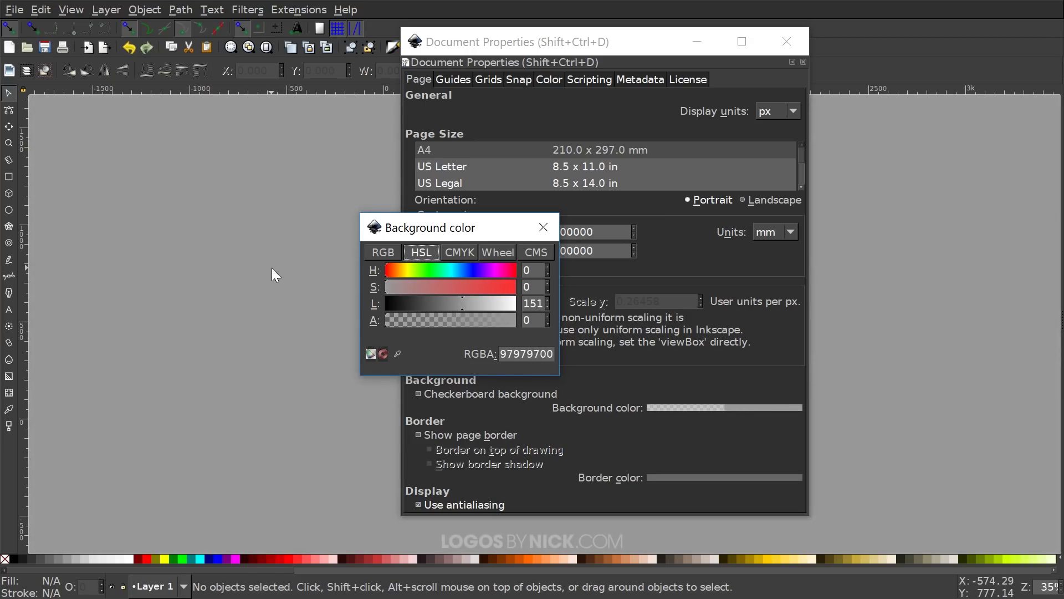
pyautogui.click(543, 228)
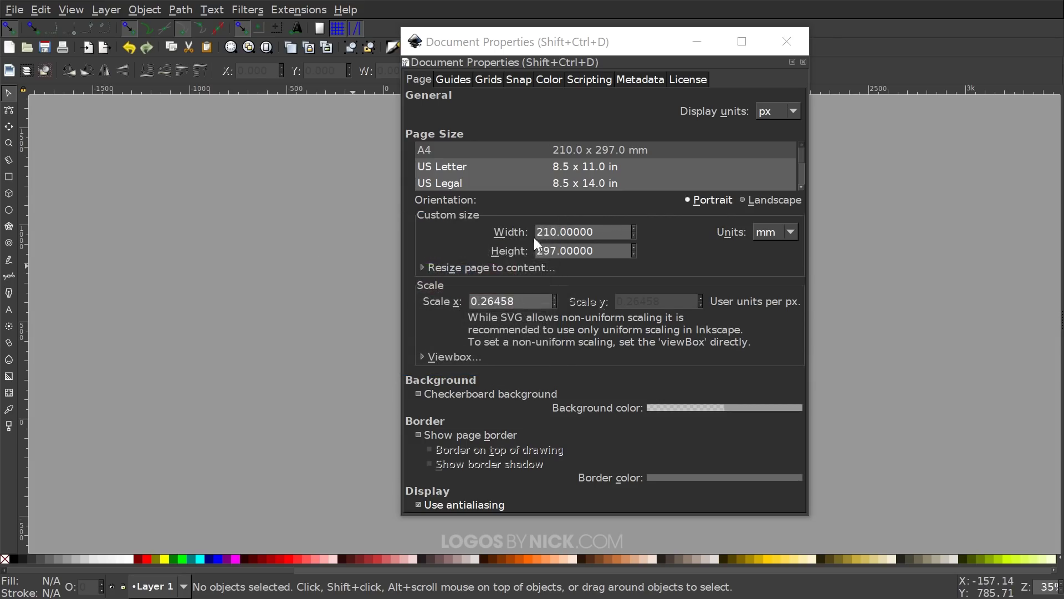
pyautogui.click(788, 41)
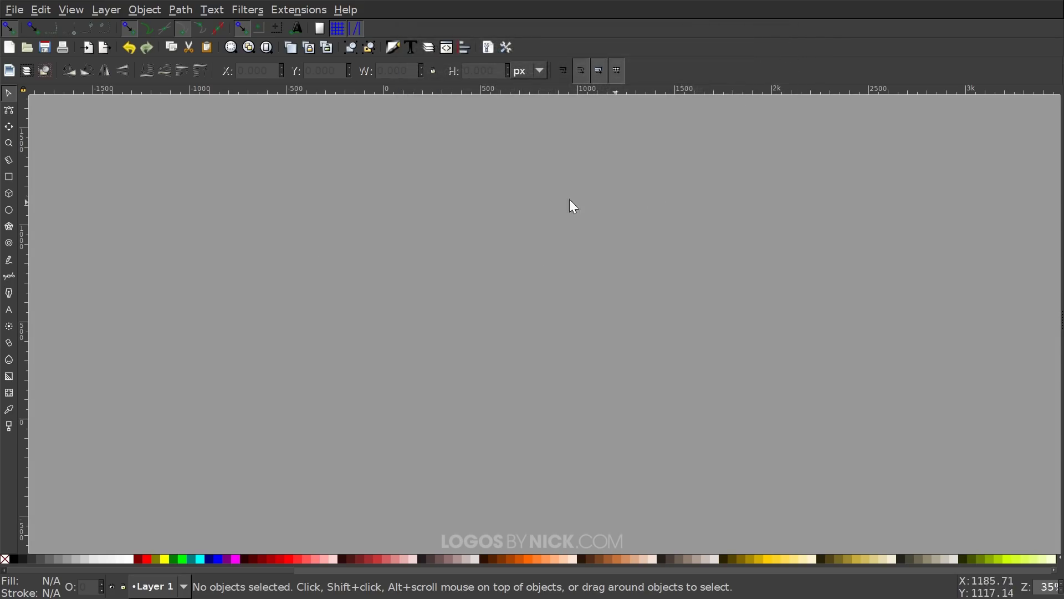
# Zoom the canvas to 1:1 (100%)
pyautogui.click(72, 10)
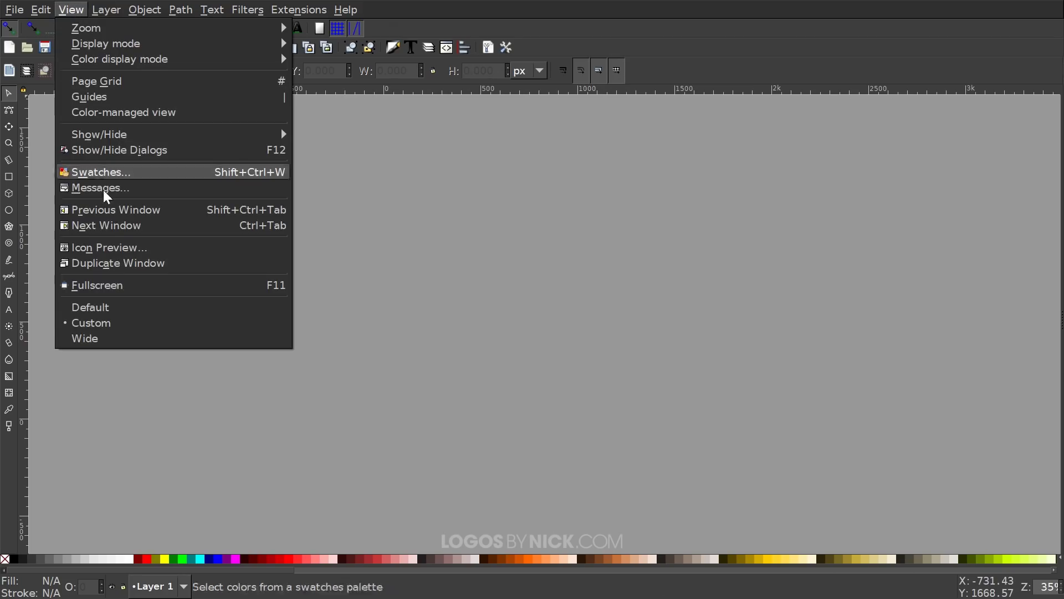
pyautogui.moveTo(165, 31)
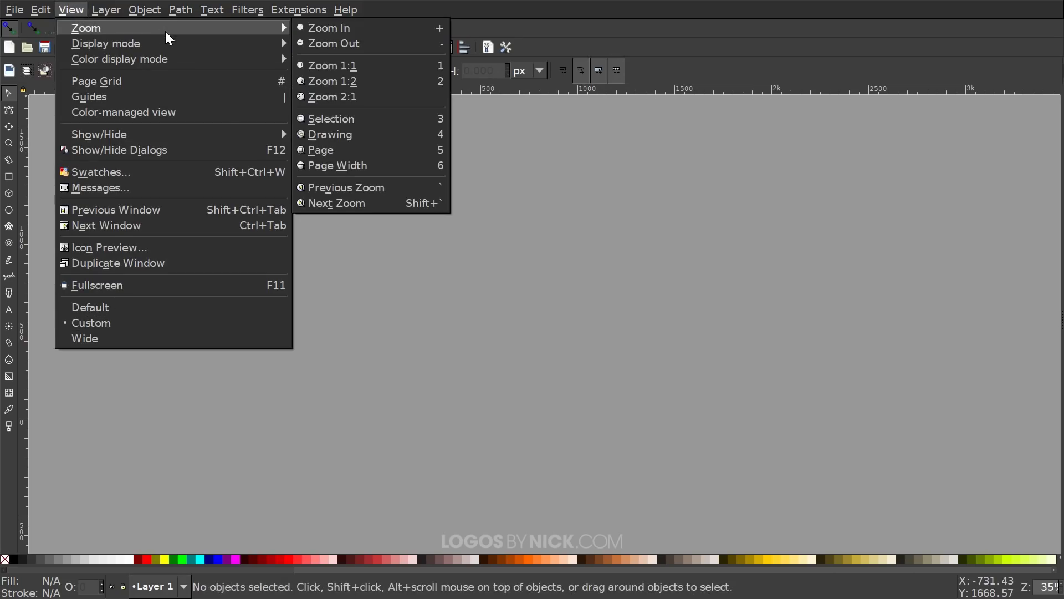
pyautogui.click(361, 76)
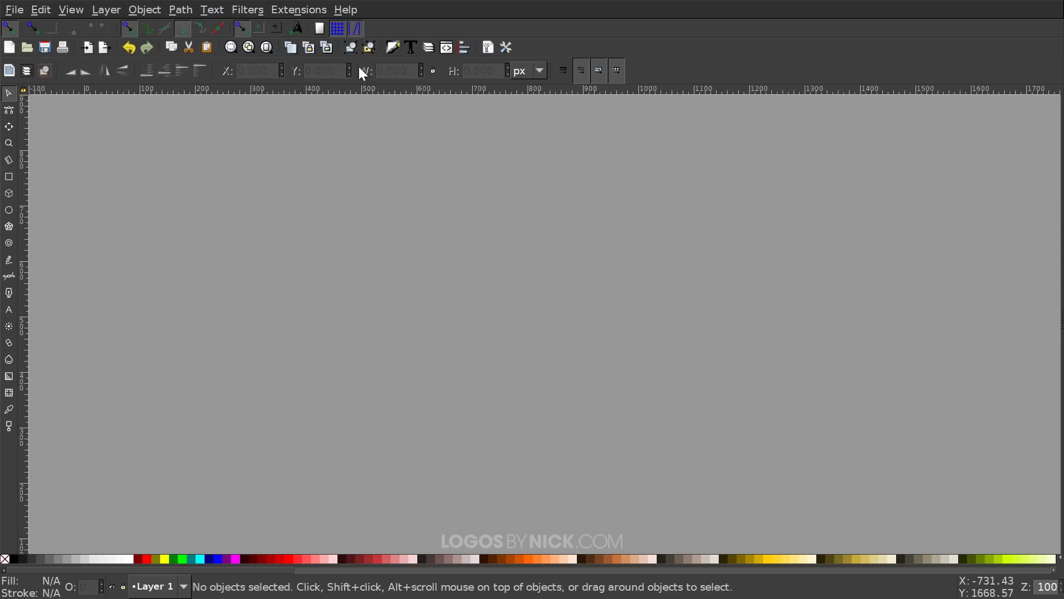
# Dock Align and Distribute (relative to Last selected) and Fill and Stroke; enable smooth-node snapping
pyautogui.click(463, 48)
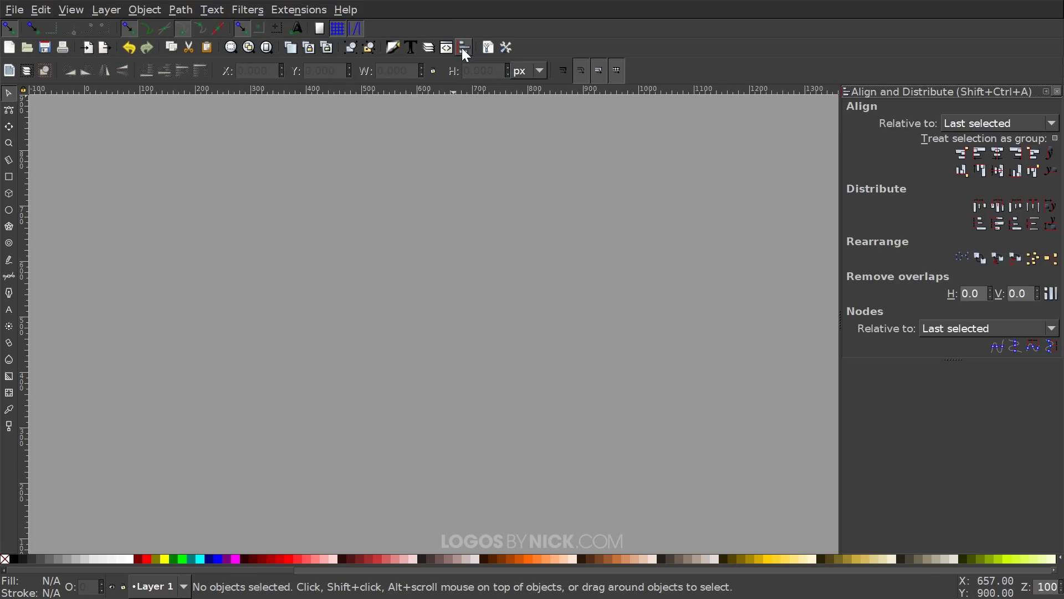
pyautogui.click(998, 125)
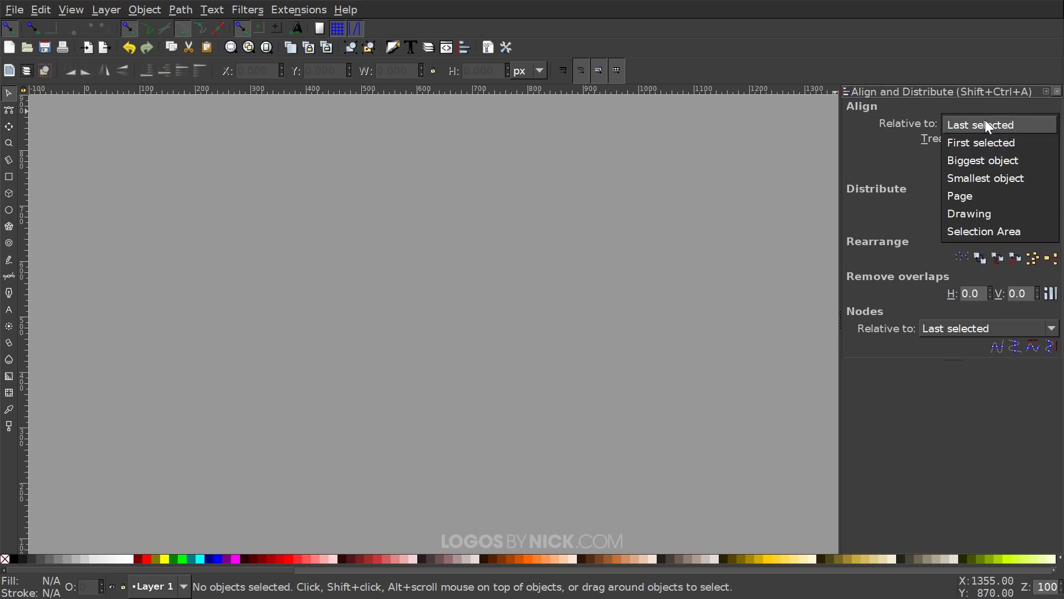
pyautogui.click(986, 124)
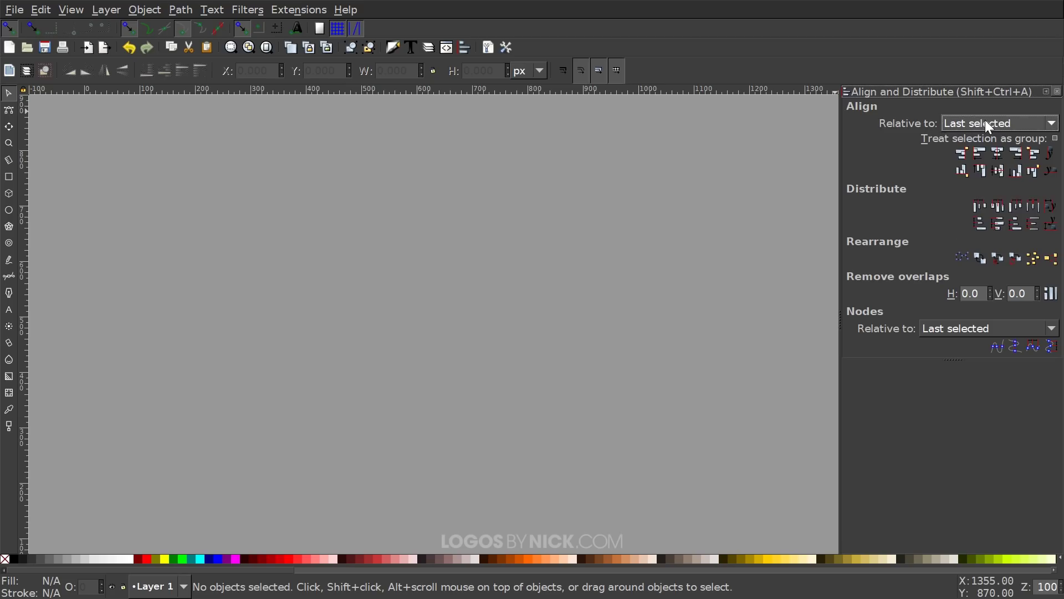
pyautogui.click(392, 48)
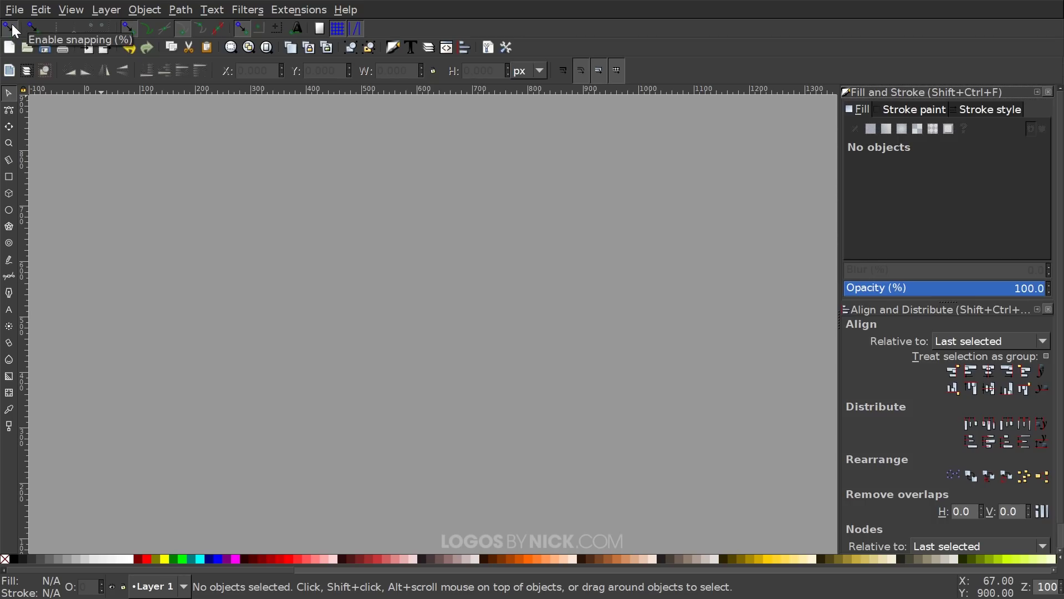
pyautogui.click(201, 30)
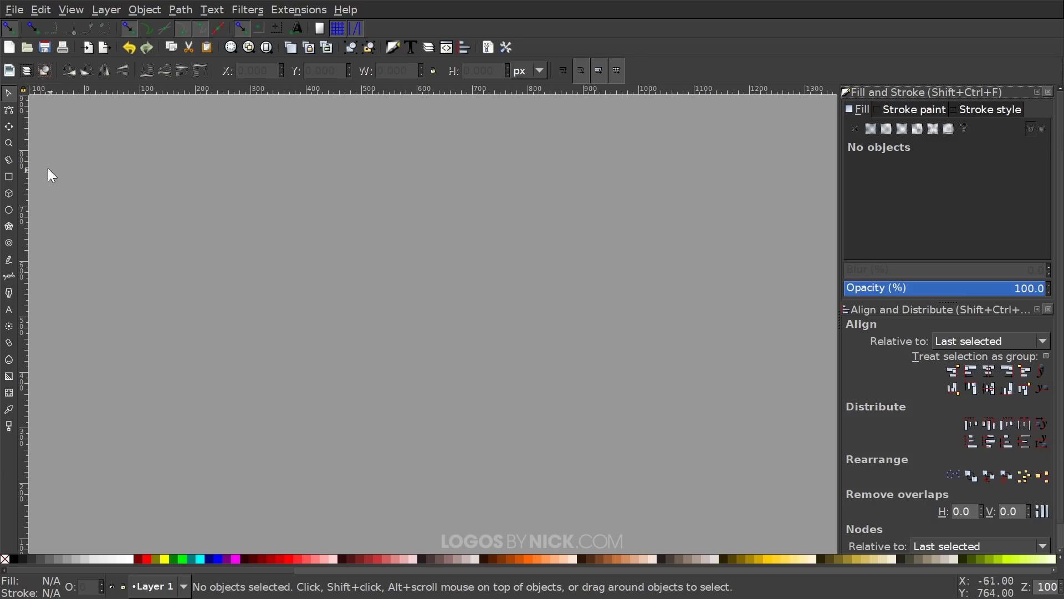
# Draw a tall black 185 × 479 px ellipse, convert it to a path, and show rotate handles
pyautogui.click(9, 210)
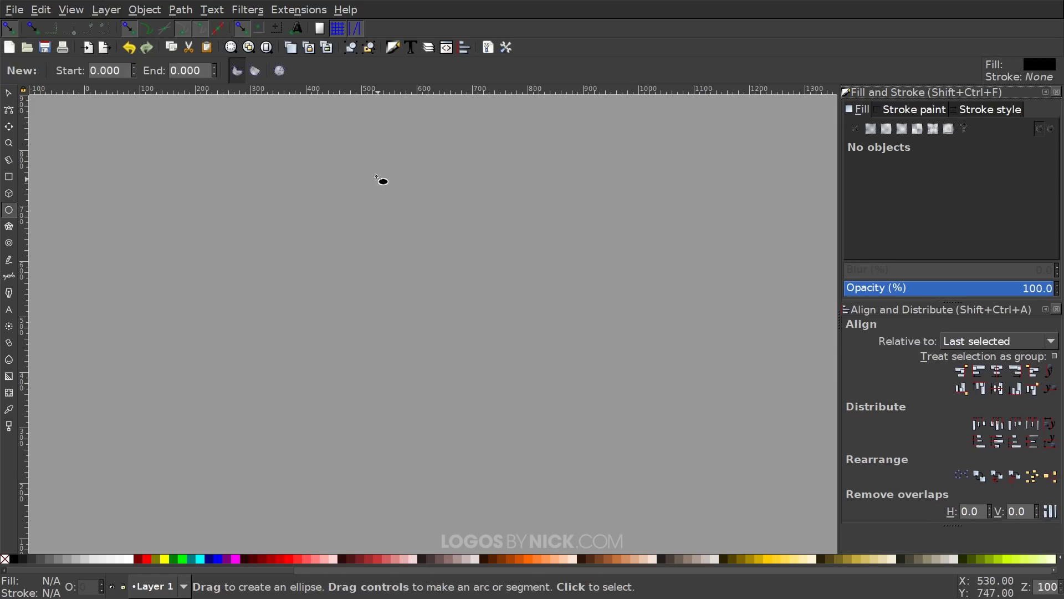
pyautogui.moveTo(344, 158)
pyautogui.mouseDown()
pyautogui.moveTo(405, 313)
pyautogui.moveTo(405, 482)
pyautogui.moveTo(410, 439)
pyautogui.moveTo(448, 425)
pyautogui.mouseUp()
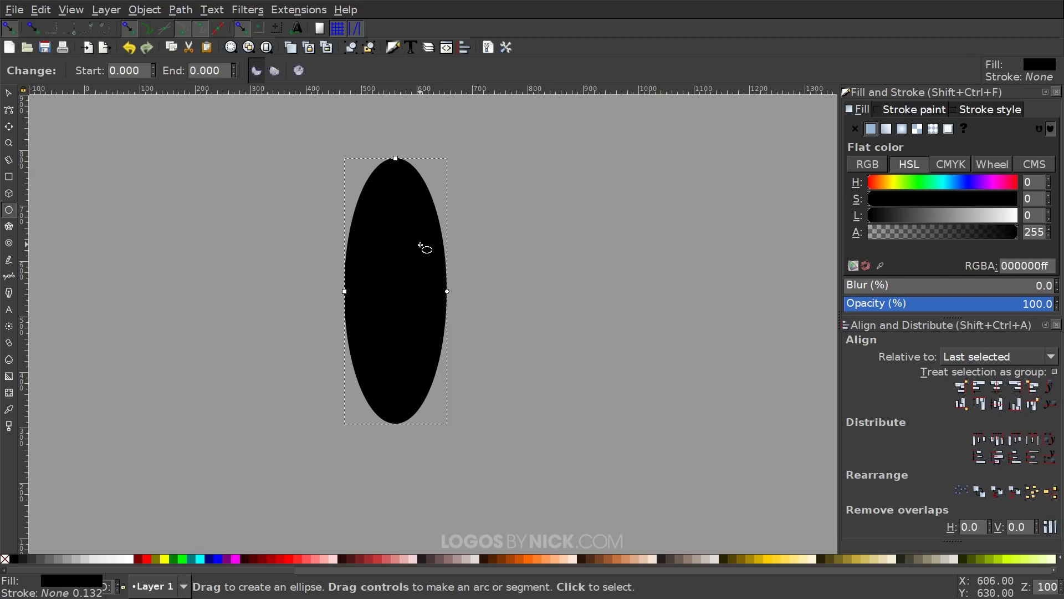
pyautogui.click(9, 92)
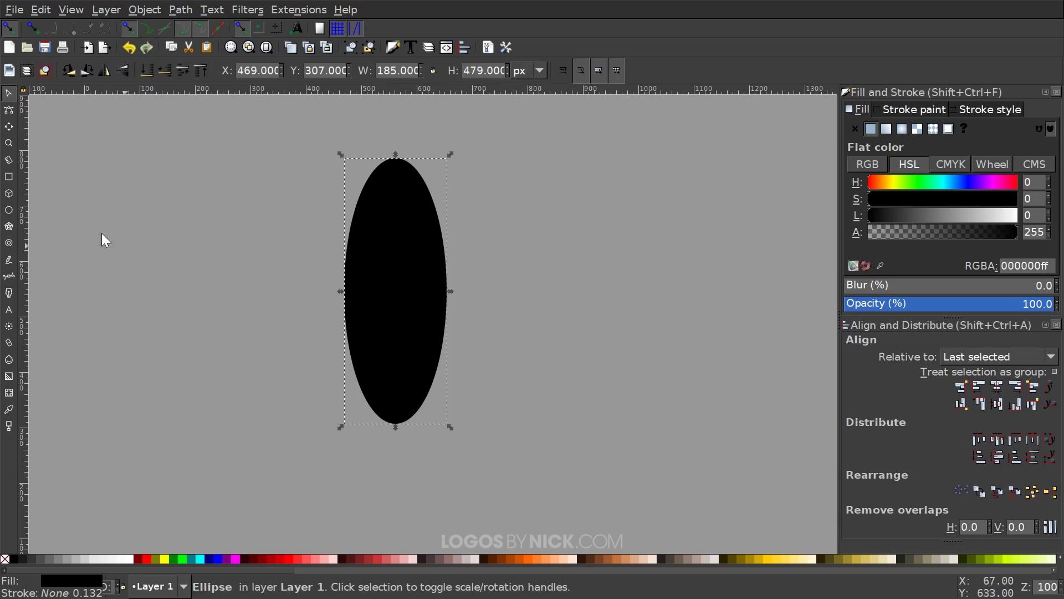
pyautogui.click(11, 210)
pyautogui.moveTo(430, 262); pyautogui.dragTo(451, 282)
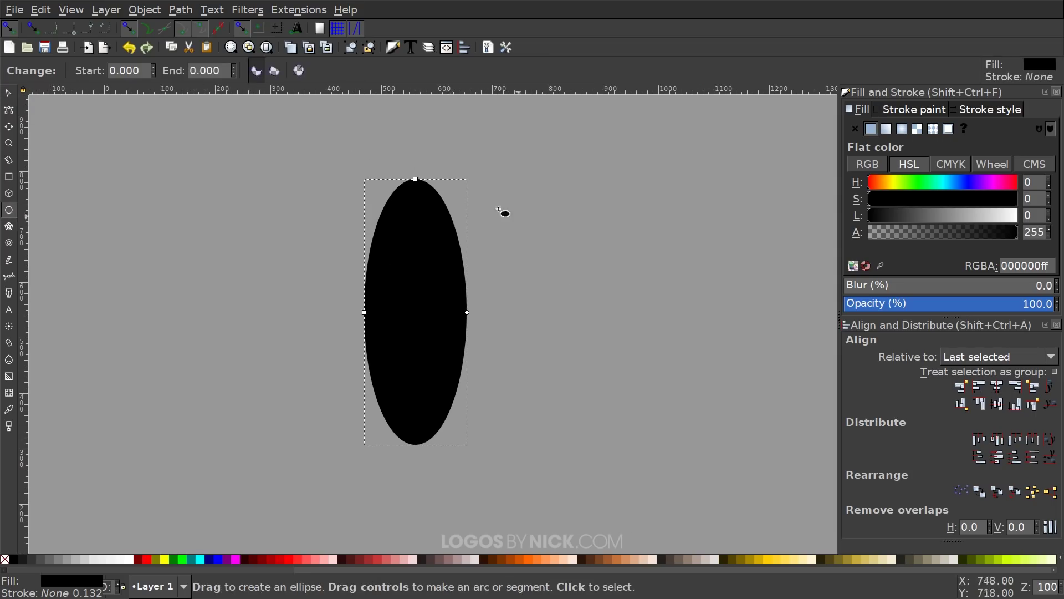
pyautogui.click(181, 9)
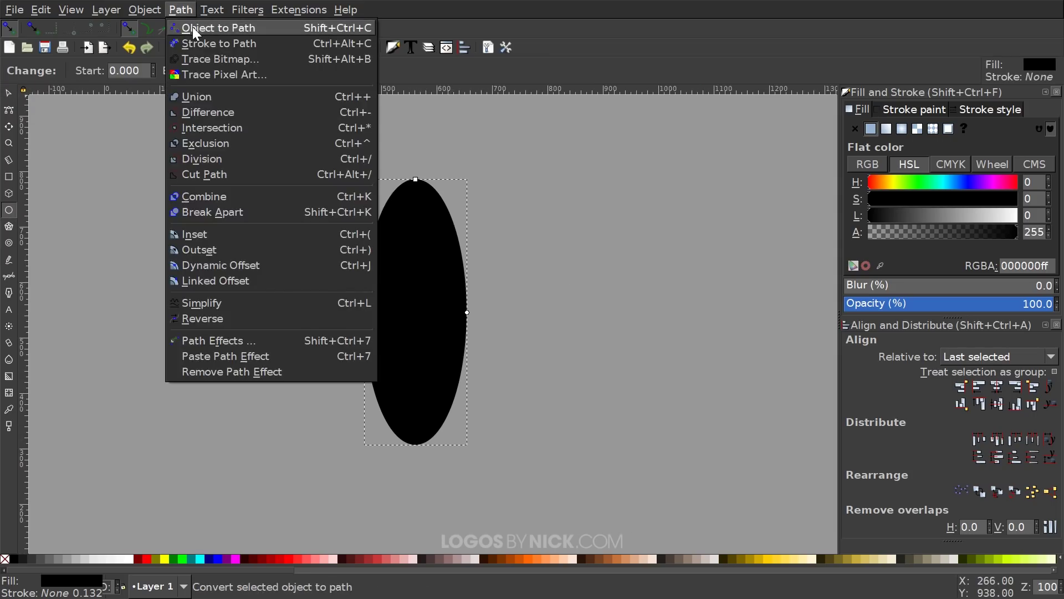
pyautogui.click(194, 29)
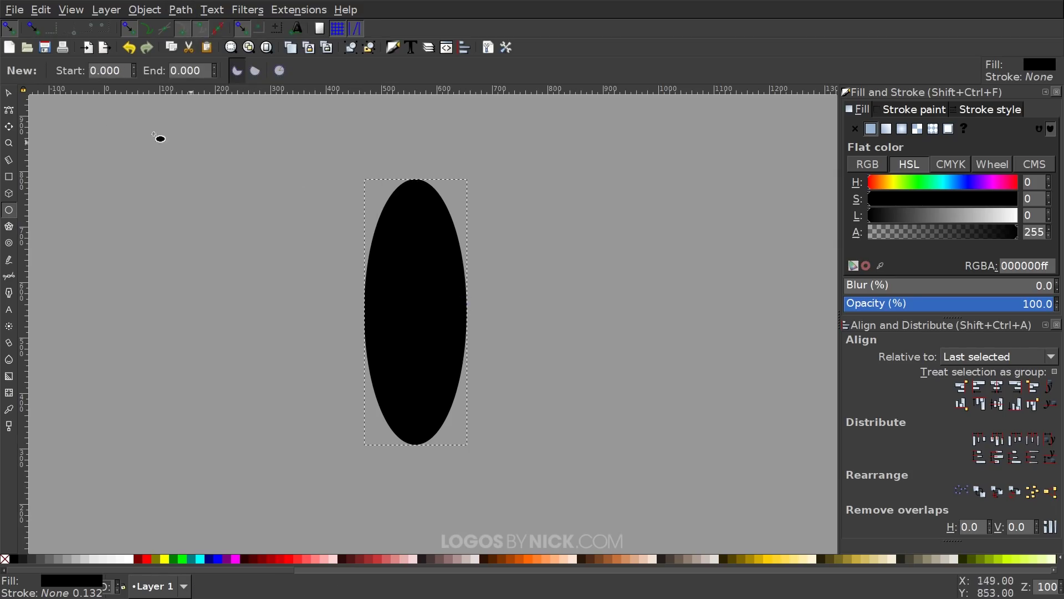
pyautogui.click(9, 93)
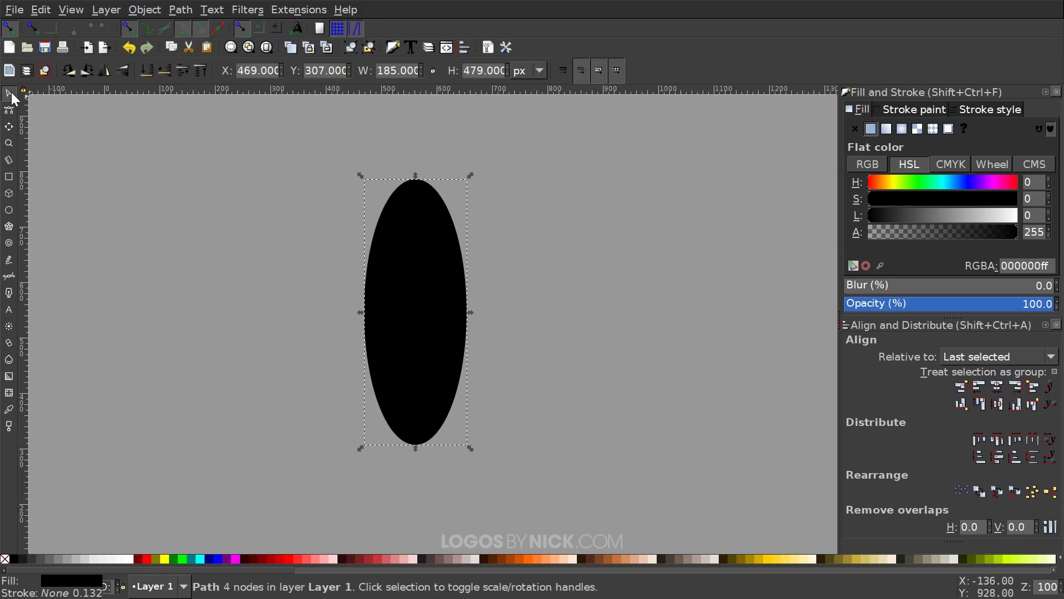
pyautogui.click(423, 202)
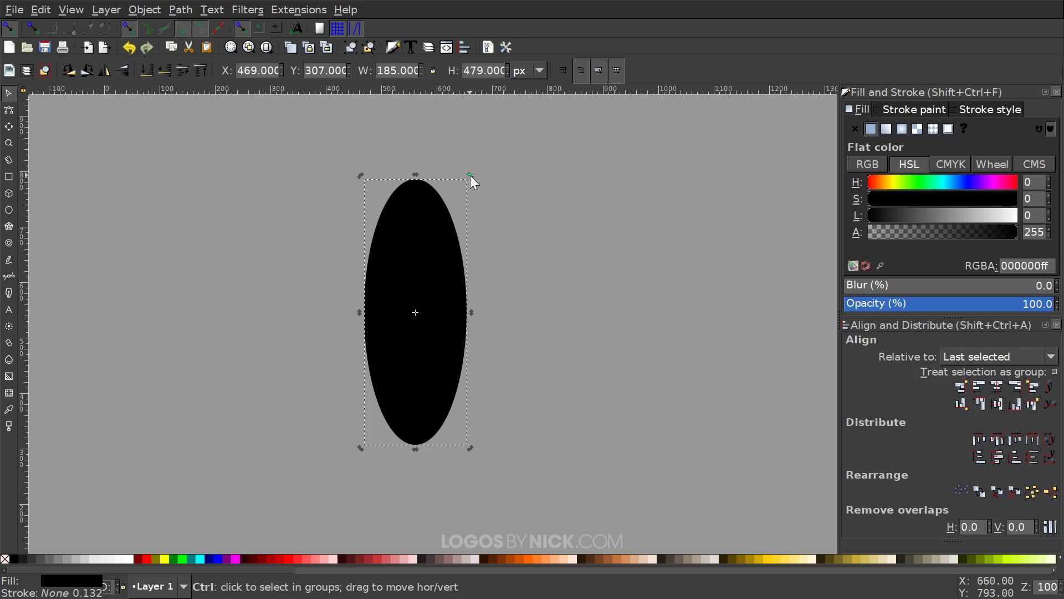
# Tilt the ellipse 15°, then duplicate and mirror it so the copy overlaps the original
pyautogui.moveTo(470, 177); pyautogui.dragTo(449, 174)
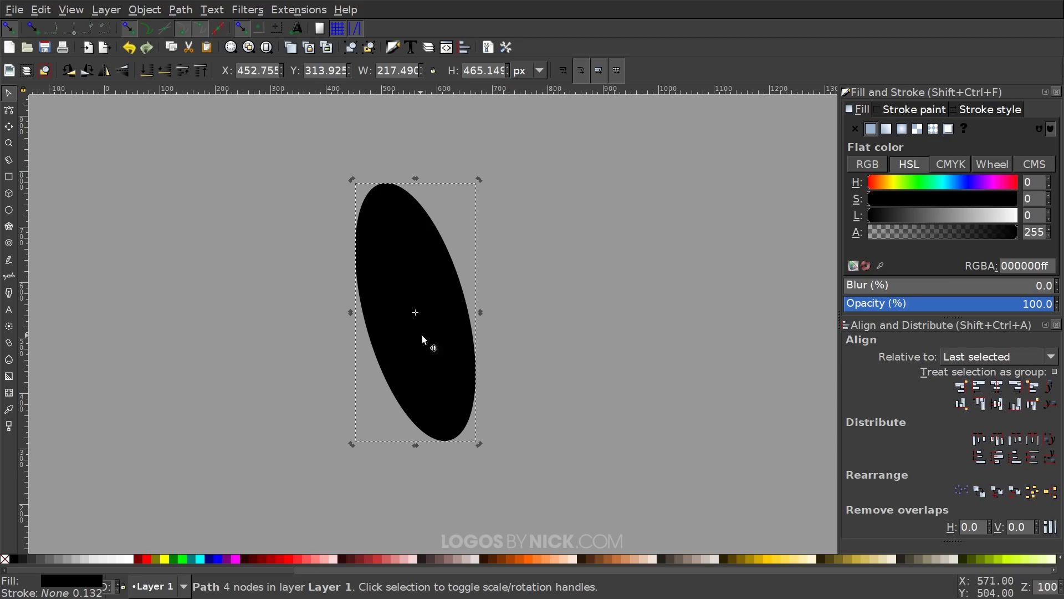
pyautogui.hotkey('ctrl', 'd')
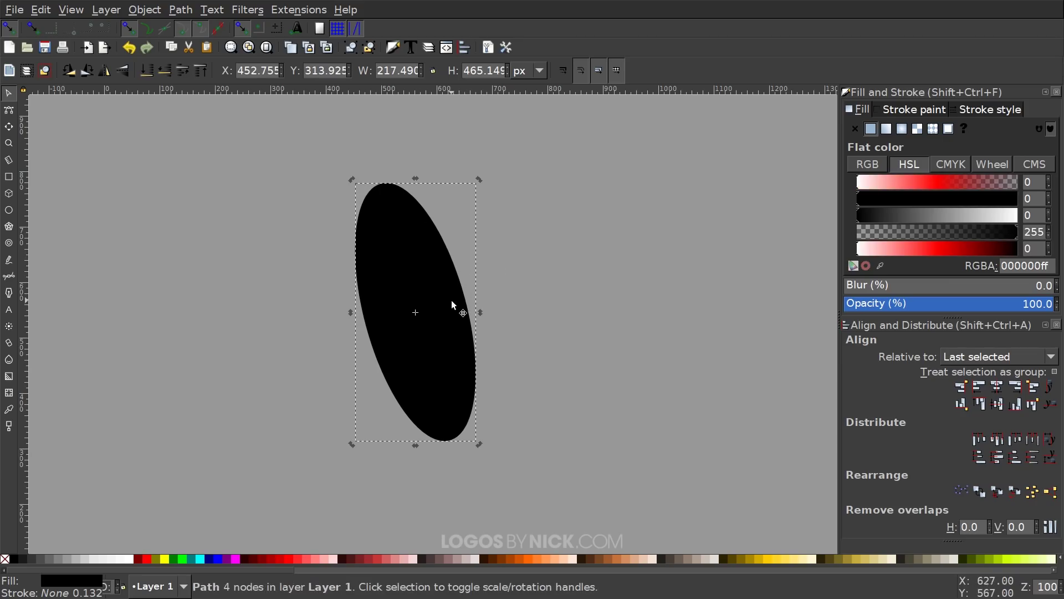
pyautogui.hotkey('ctrl', 'd')
pyautogui.moveTo(406, 281); pyautogui.dragTo(609, 294)
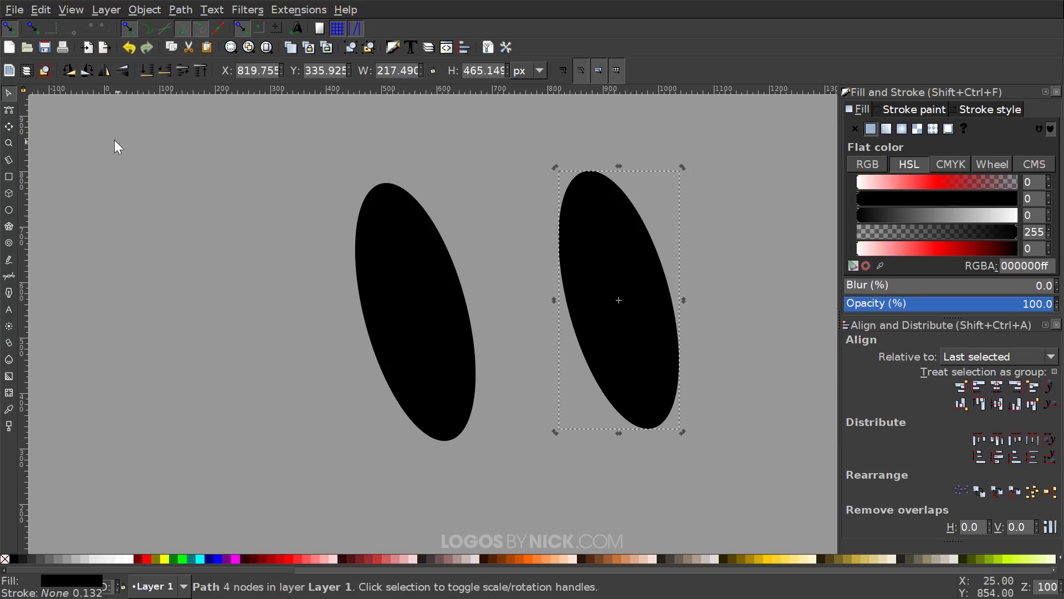
pyautogui.click(108, 75)
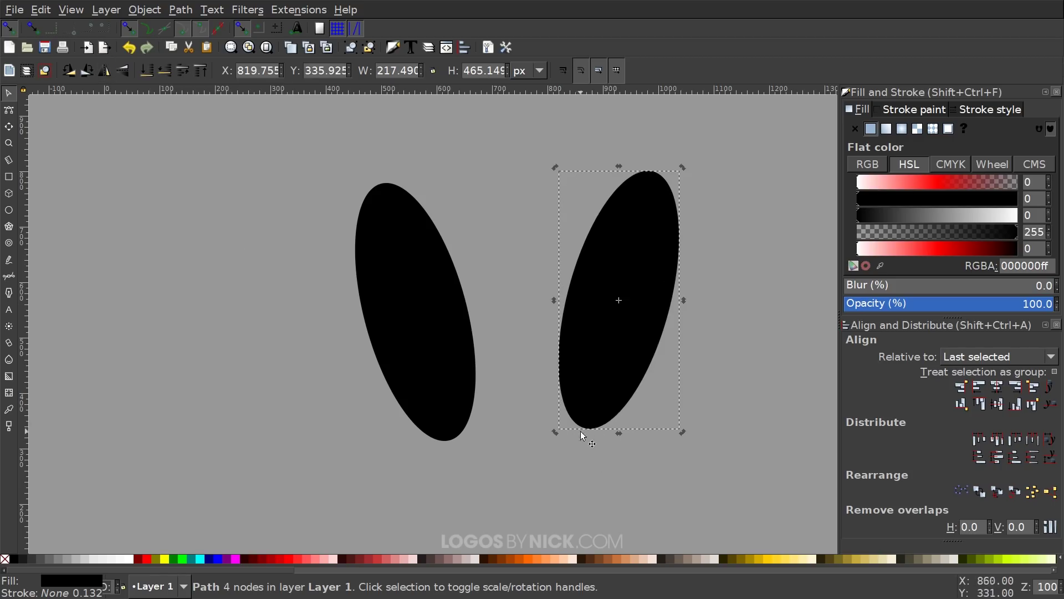
pyautogui.moveTo(585, 429); pyautogui.dragTo(448, 444)
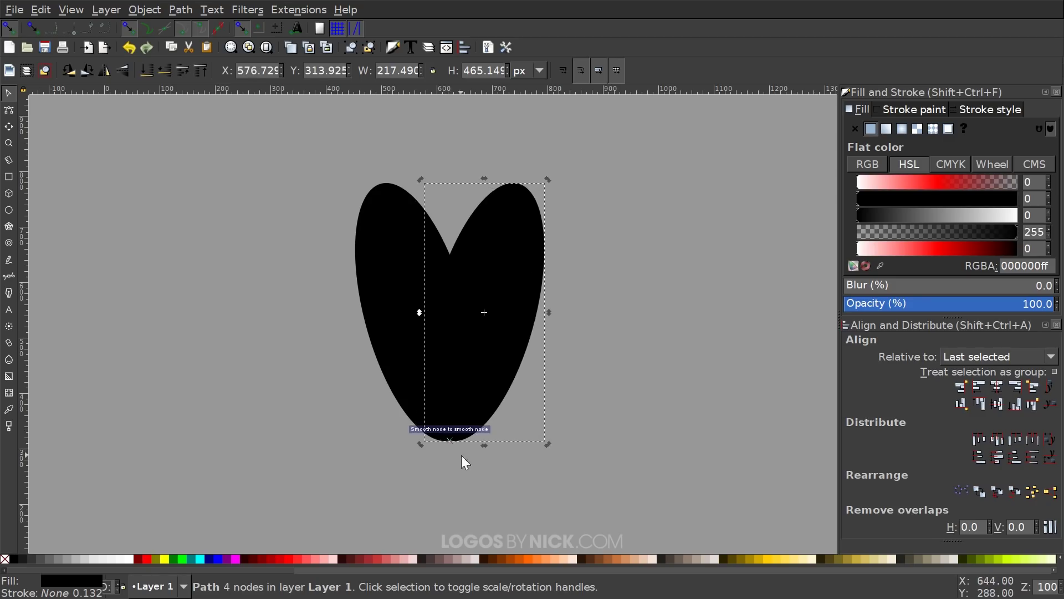
# Union the two ellipses into one 341 × 465 px black heart path
pyautogui.moveTo(708, 489); pyautogui.dragTo(249, 135)
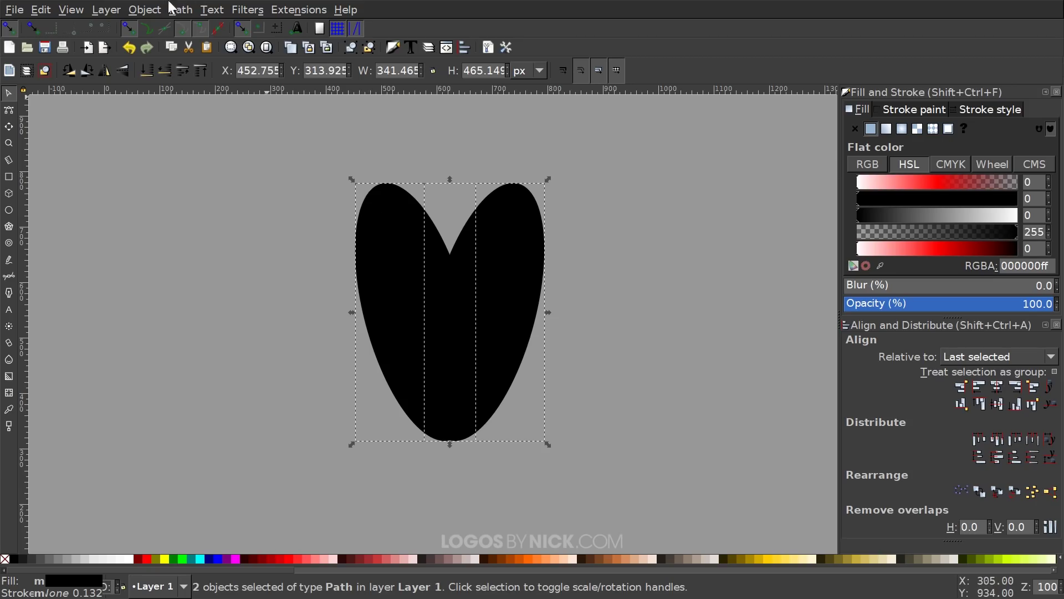
pyautogui.click(182, 10)
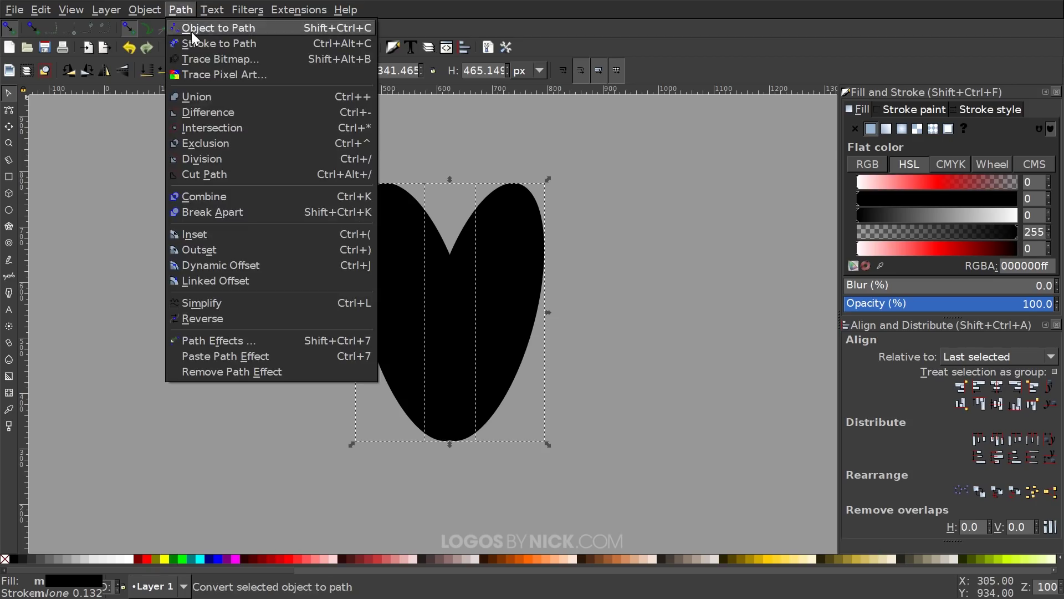
pyautogui.click(188, 102)
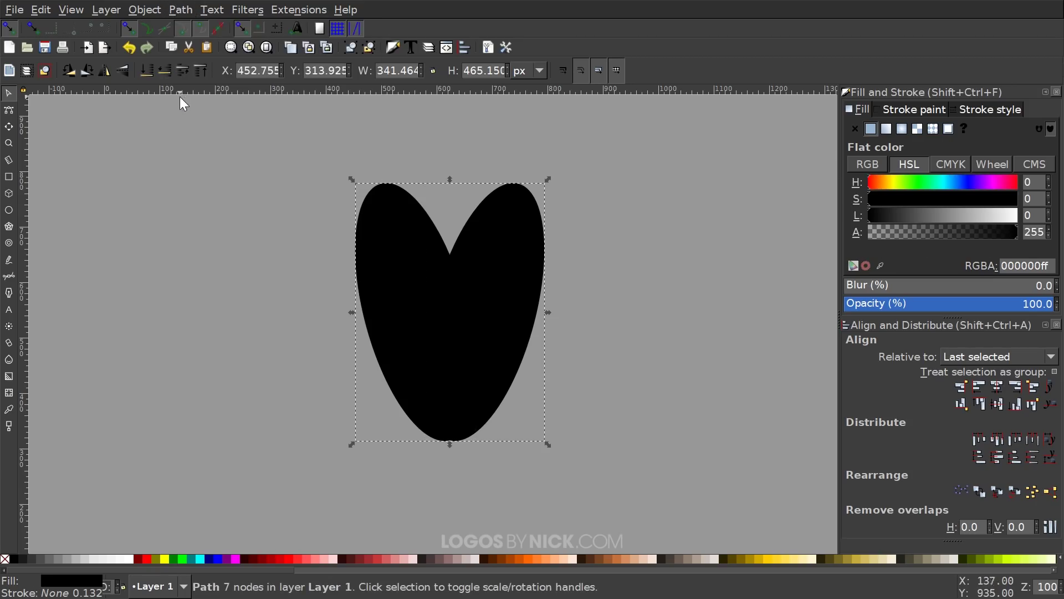
# Turn off snapping, shrink the heart, and fill it dark green #338000
pyautogui.click(12, 31)
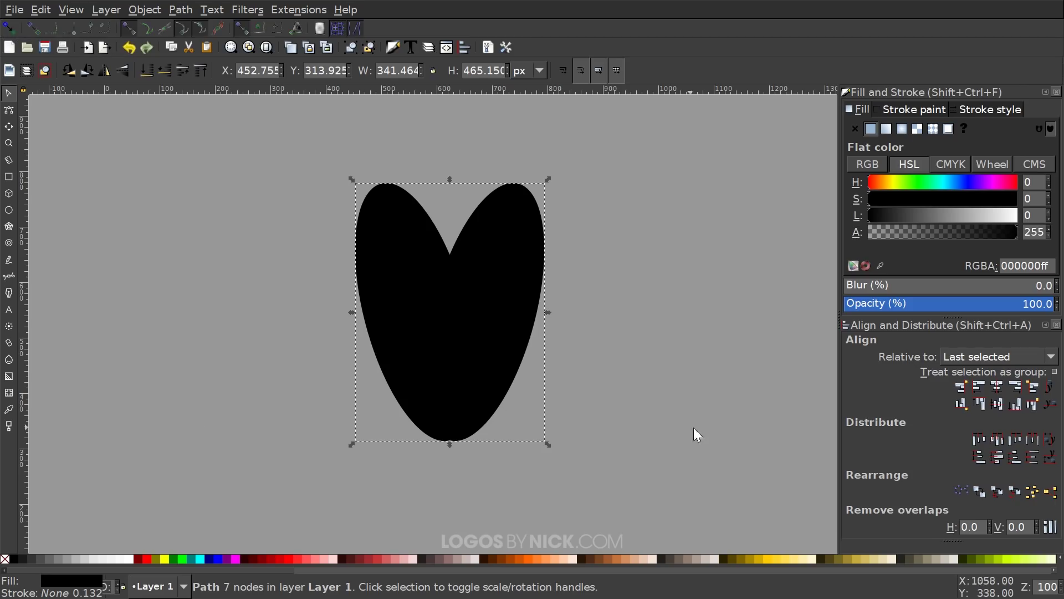
pyautogui.moveTo(522, 336); pyautogui.dragTo(339, 254)
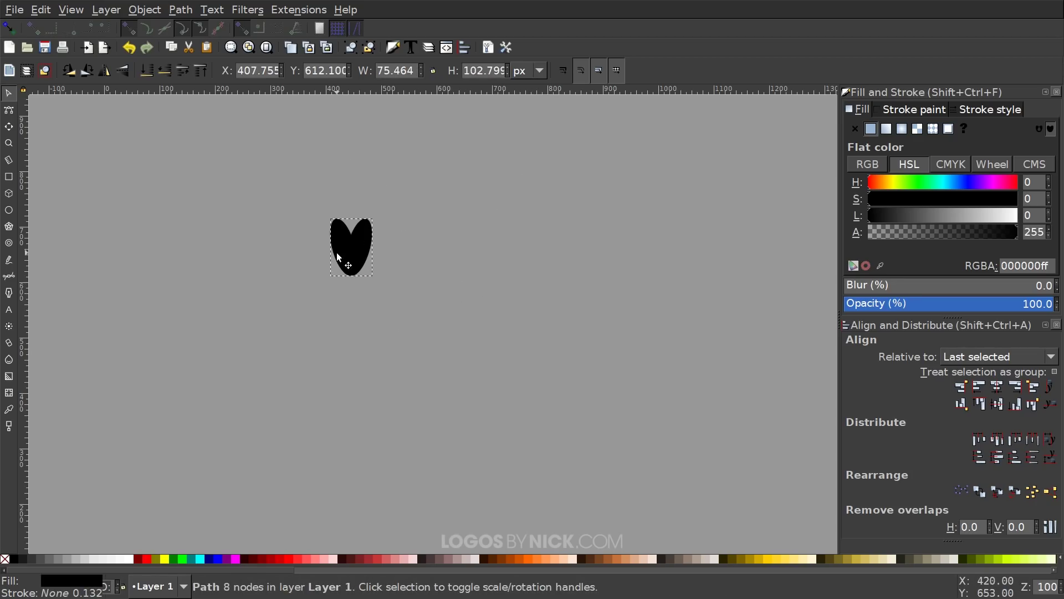
pyautogui.moveTo(256, 571); pyautogui.dragTo(404, 577)
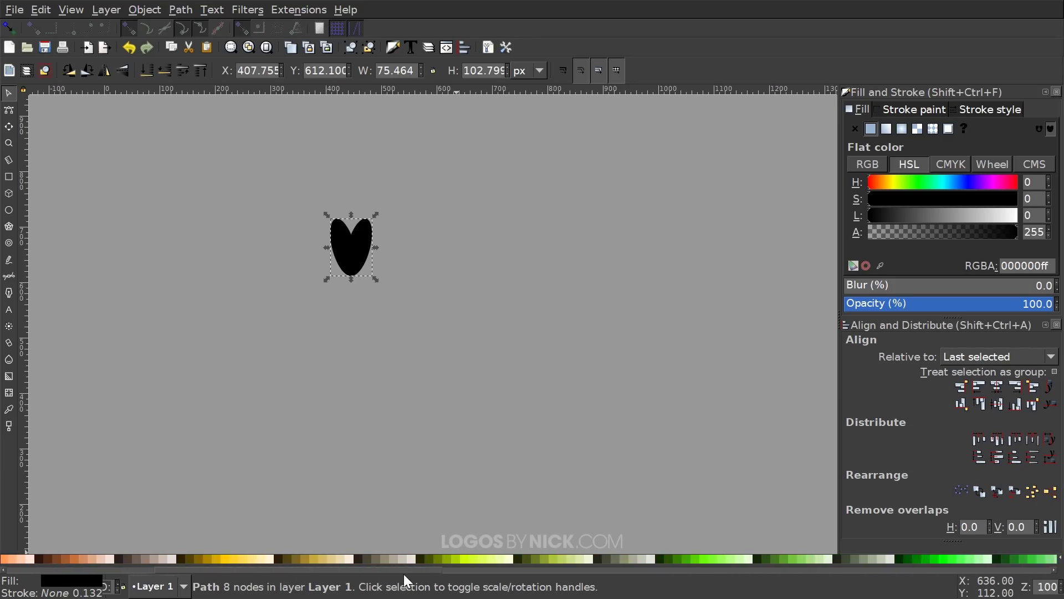
pyautogui.click(681, 559)
pyautogui.moveTo(352, 256); pyautogui.dragTo(401, 259)
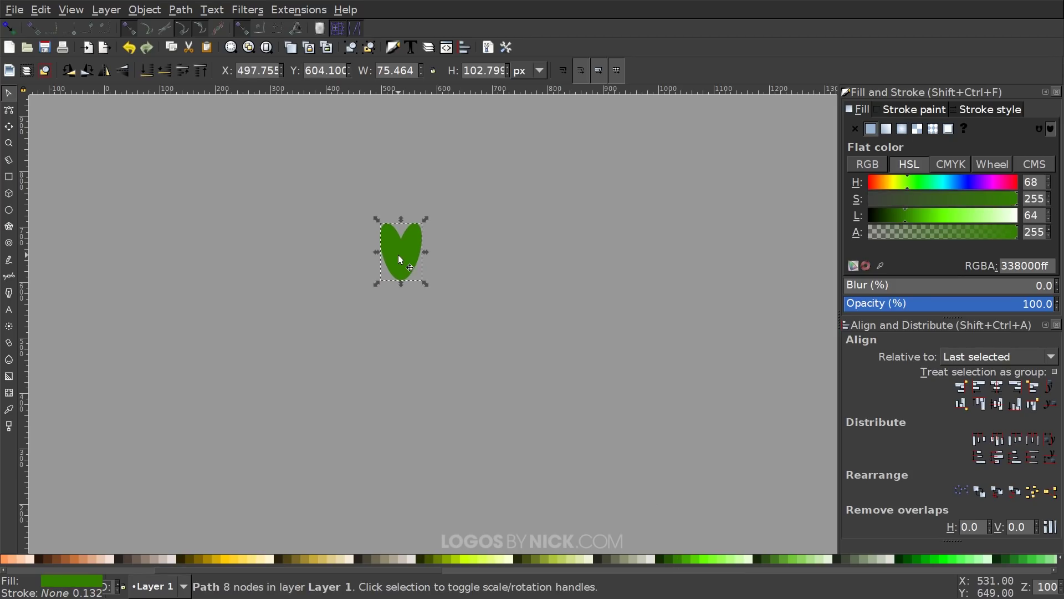
pyautogui.moveTo(400, 259); pyautogui.dragTo(342, 245)
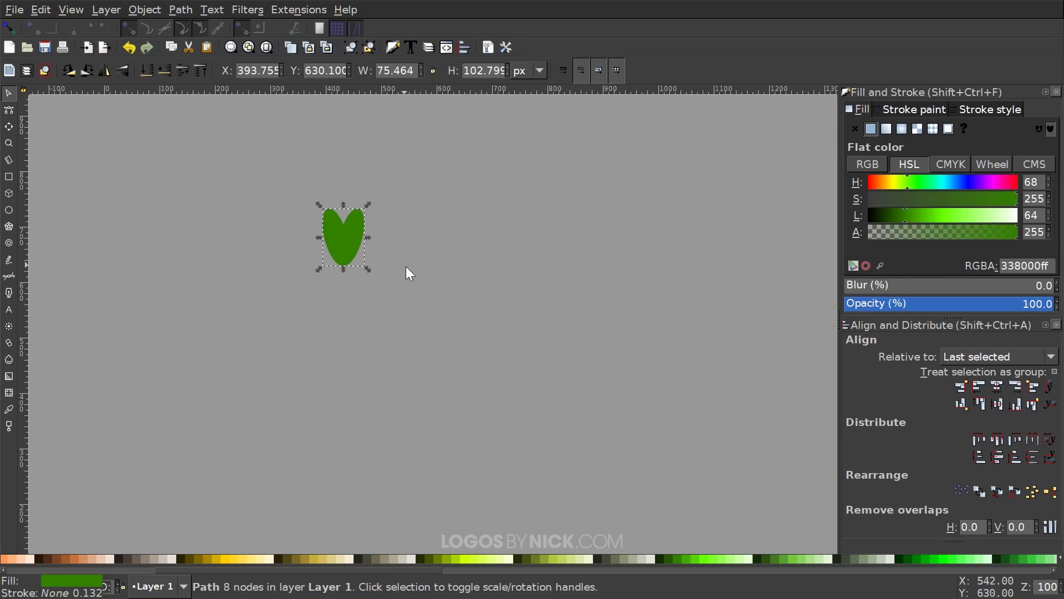
pyautogui.moveTo(345, 227); pyautogui.dragTo(332, 222)
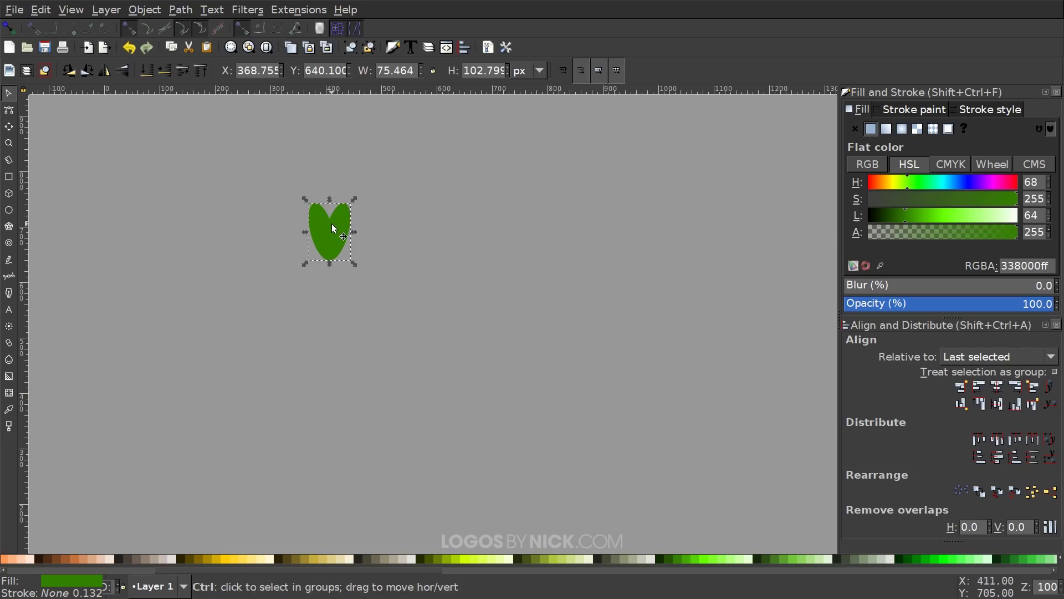
# Place a duplicate heart flush to the right of the original and group the pair
pyautogui.hotkey('ctrl', 'd')
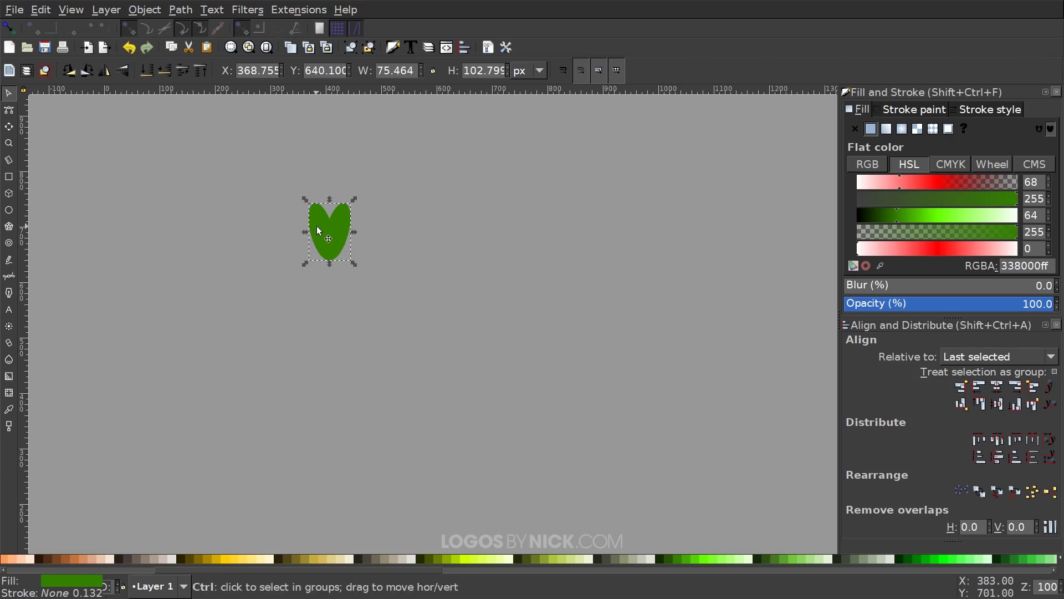
pyautogui.hotkey('ctrl', 'd')
pyautogui.moveTo(324, 232); pyautogui.dragTo(390, 233)
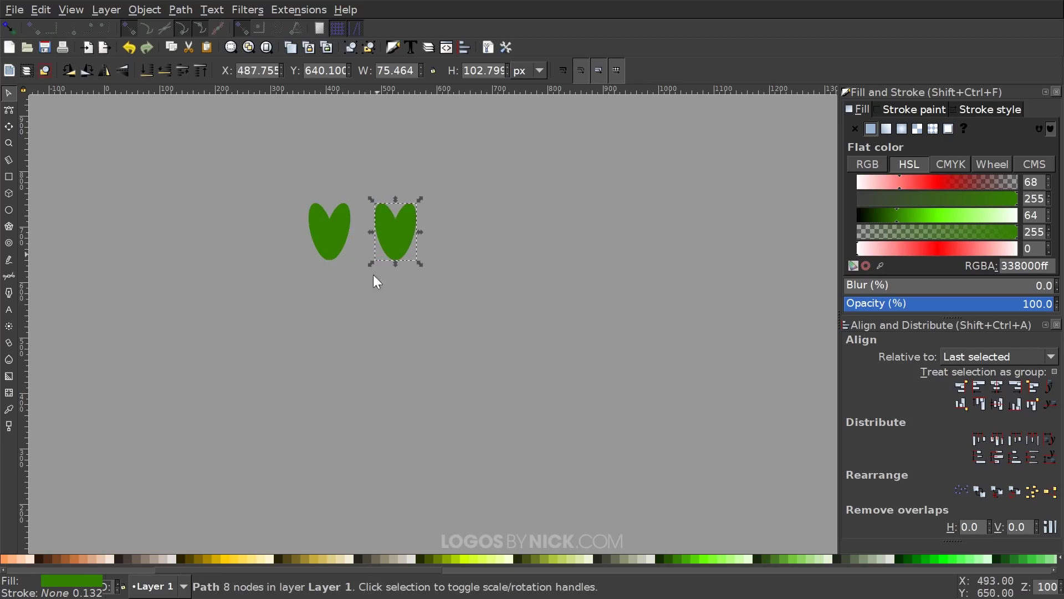
pyautogui.keyDown('shift'); pyautogui.click(332, 231); pyautogui.keyUp('shift')
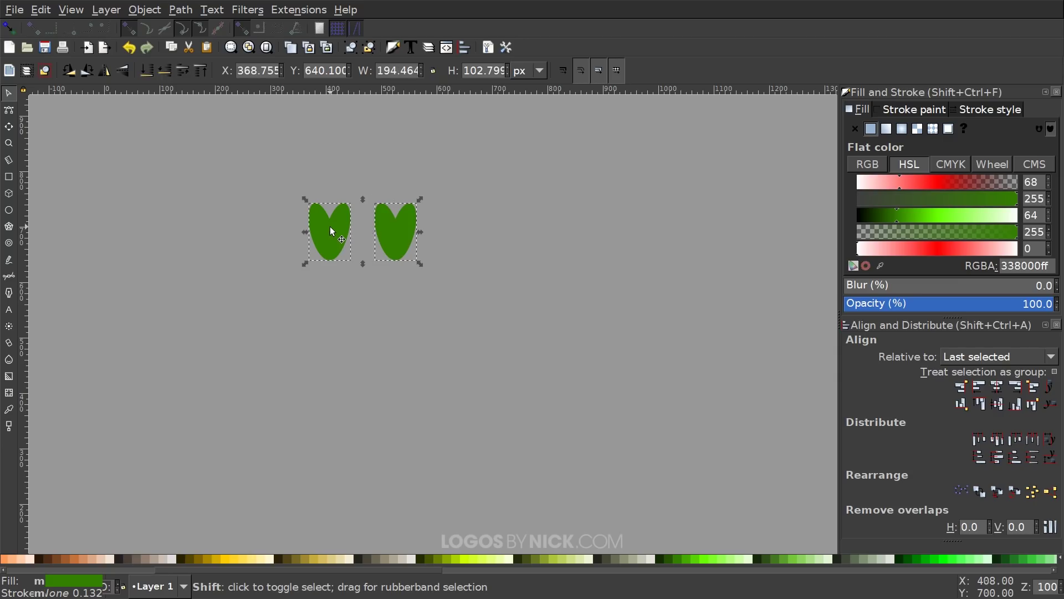
pyautogui.click(1034, 389)
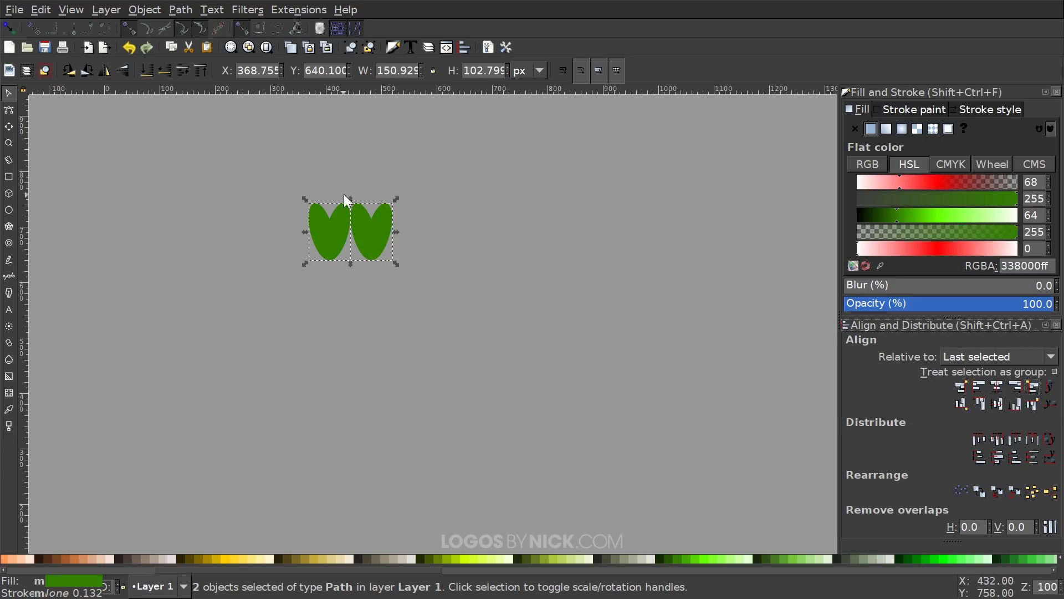
pyautogui.click(349, 53)
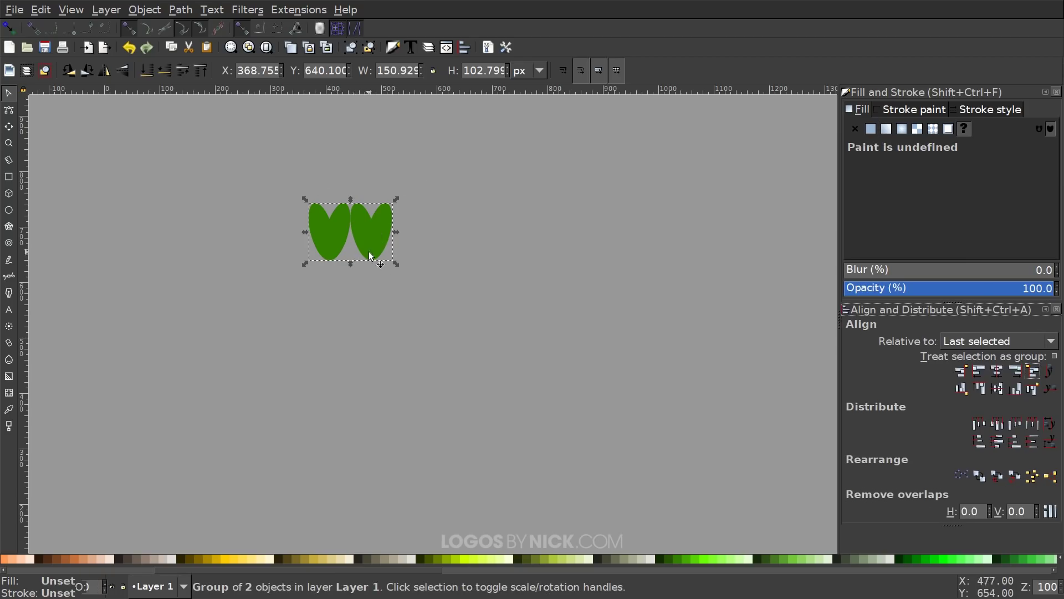
# Add two more heart pairs flush to the right, forming a row of six
pyautogui.hotkey('ctrl', 'd')
pyautogui.moveTo(327, 237); pyautogui.dragTo(446, 233)
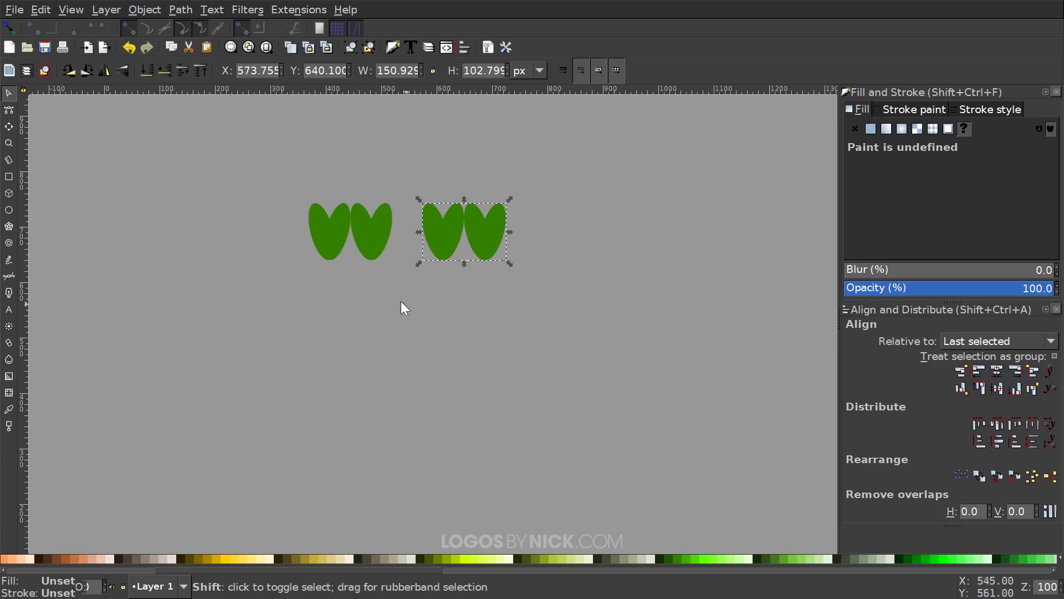
pyautogui.keyDown('shift'); pyautogui.click(356, 228); pyautogui.keyUp('shift')
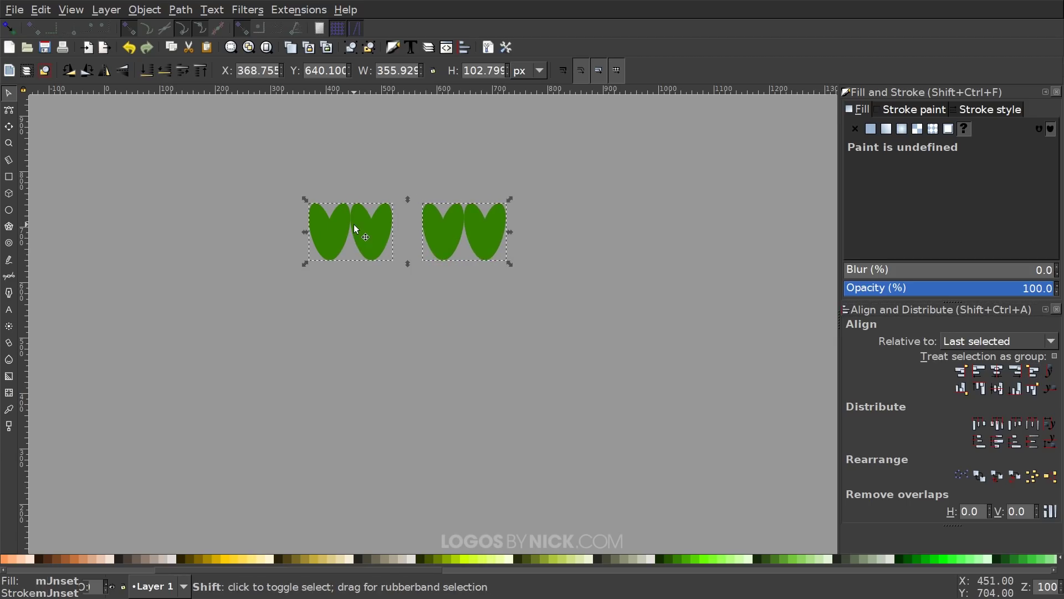
pyautogui.click(1033, 371)
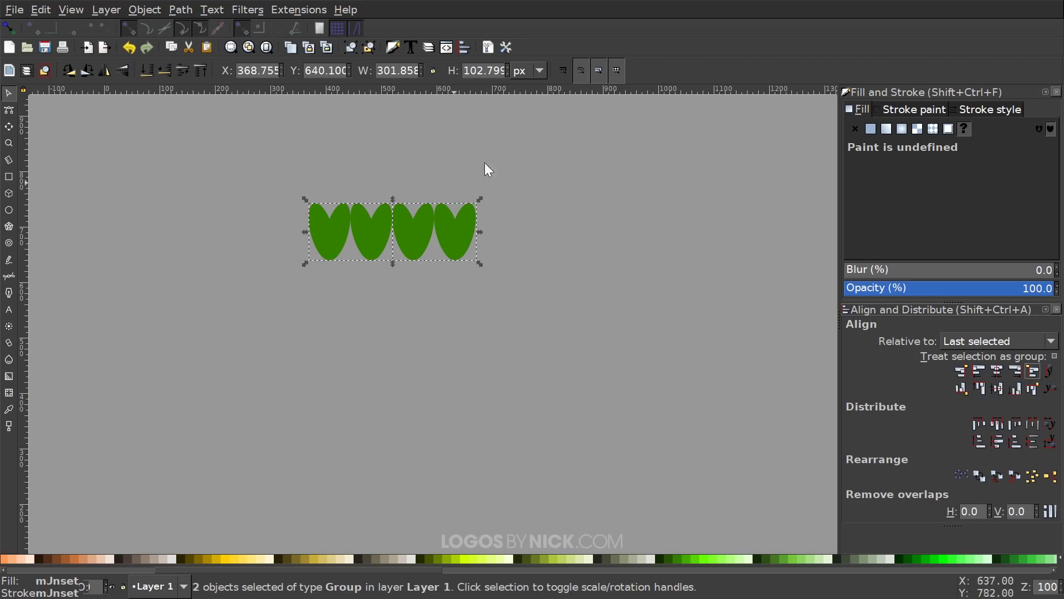
pyautogui.click(514, 146)
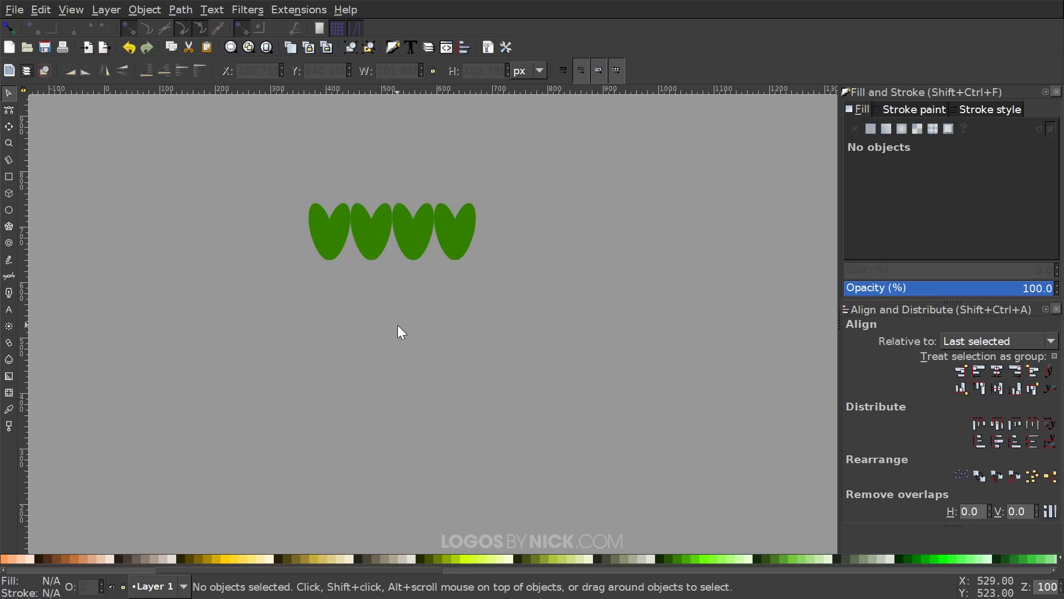
pyautogui.click(379, 228)
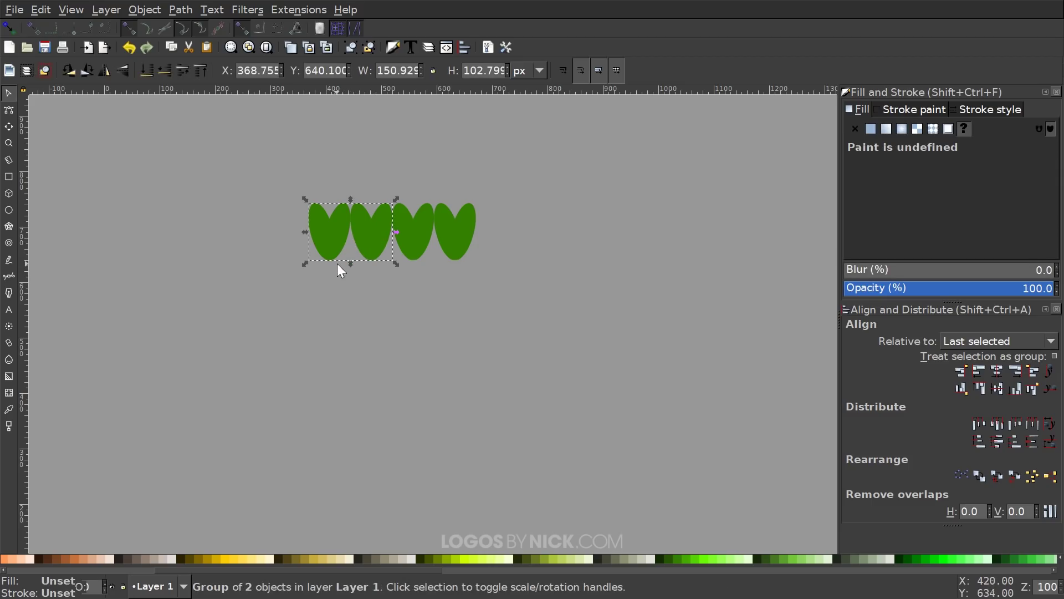
pyautogui.hotkey('ctrl', 'd')
pyautogui.moveTo(325, 231); pyautogui.dragTo(504, 228)
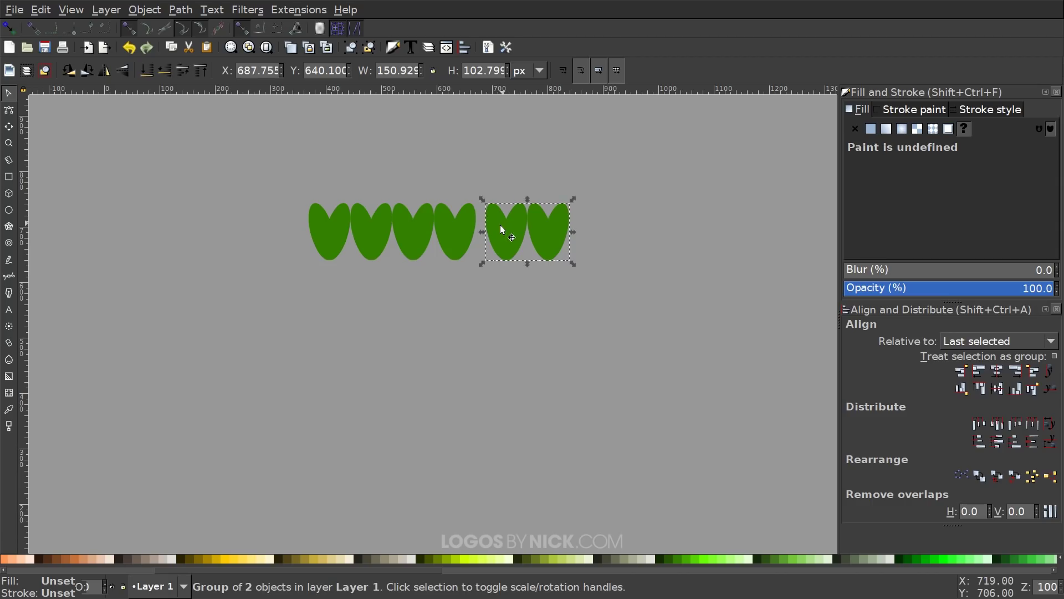
pyautogui.keyDown('shift'); pyautogui.click(462, 231); pyautogui.keyUp('shift')
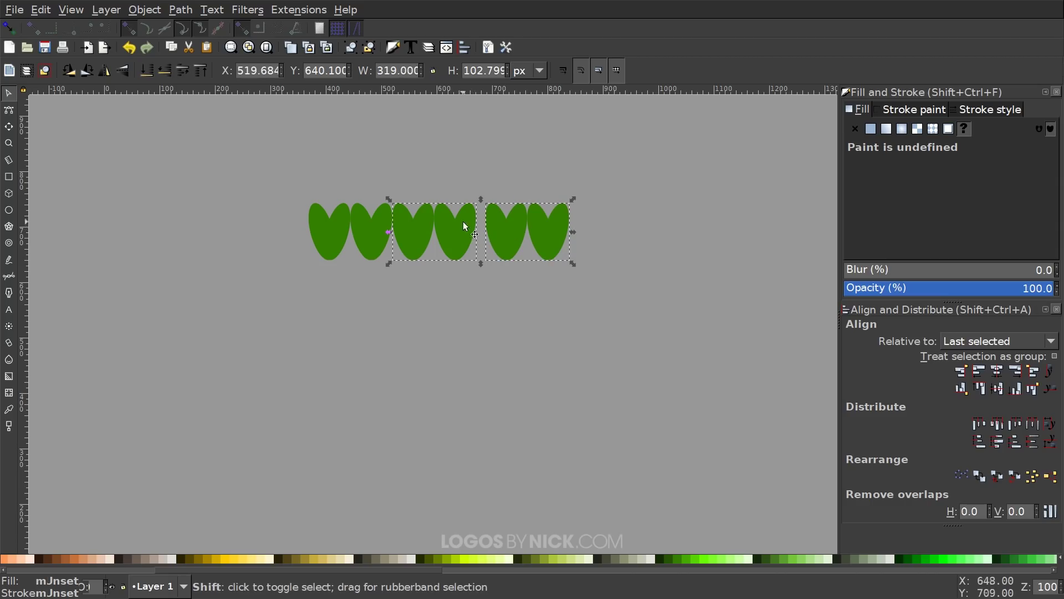
pyautogui.click(1035, 373)
# Ungroup the pairs and regroup all six hearts as one 453 × 103 px row
pyautogui.moveTo(544, 362); pyautogui.dragTo(482, 366)
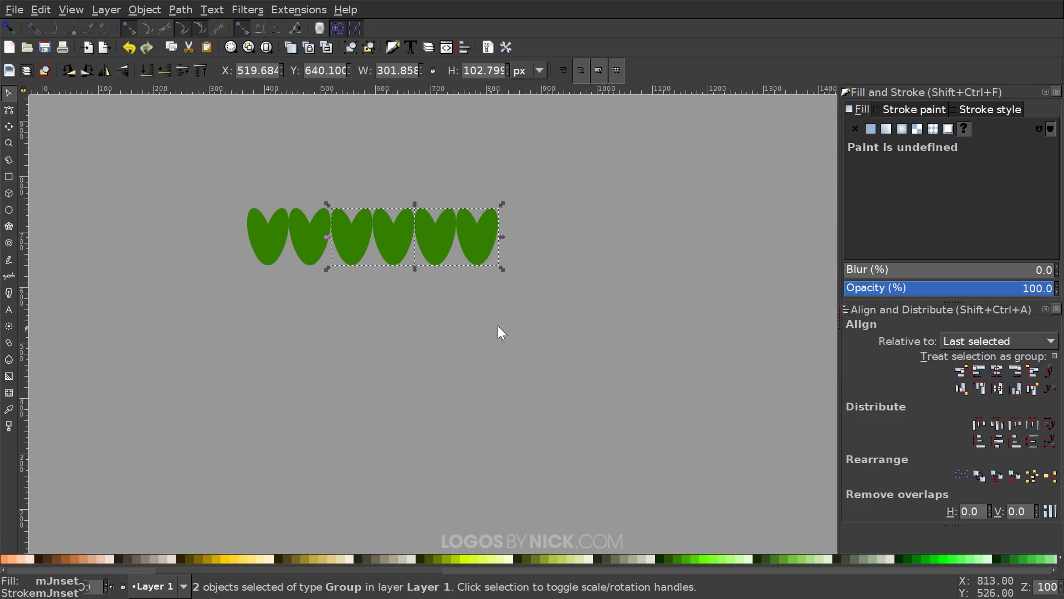
pyautogui.moveTo(687, 344); pyautogui.dragTo(139, 166)
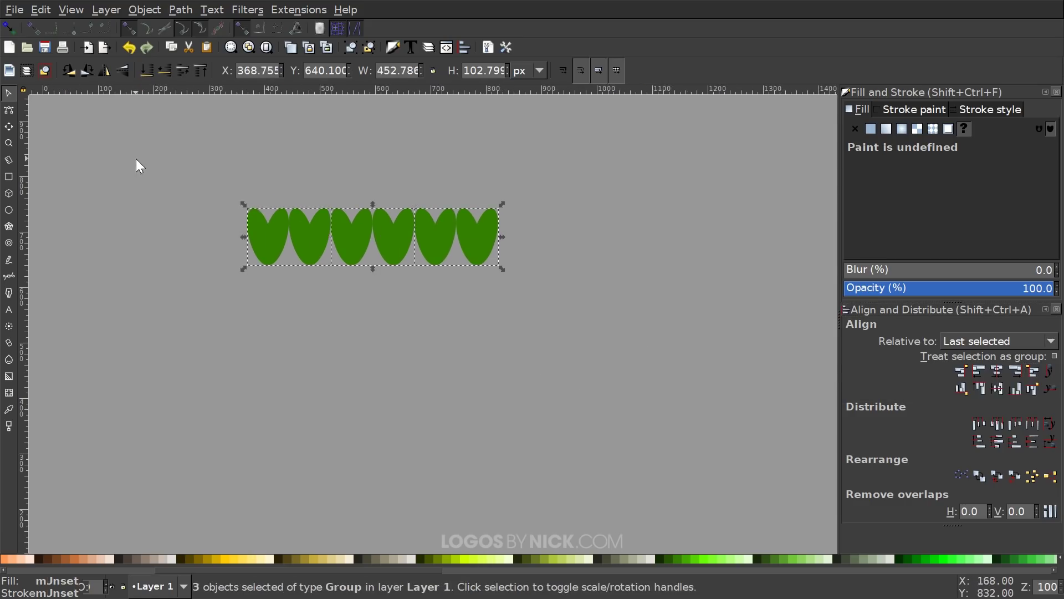
pyautogui.click(370, 48)
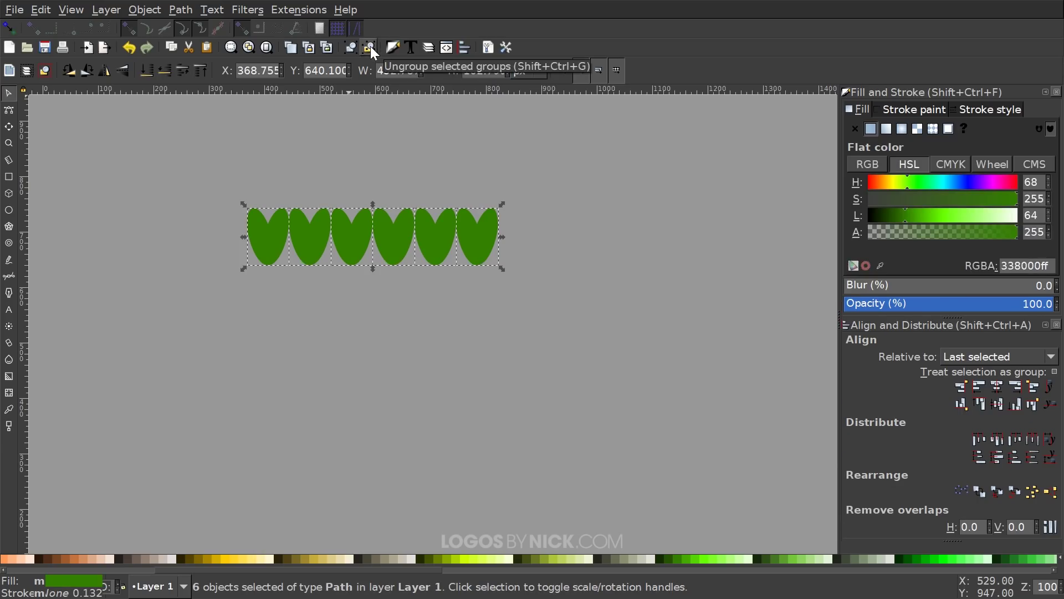
pyautogui.click(354, 50)
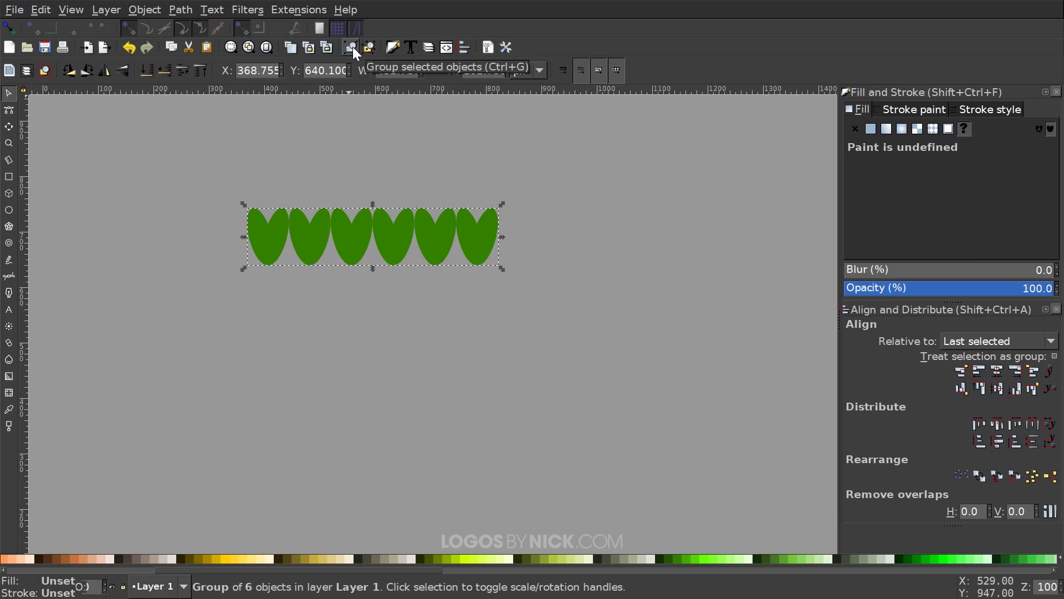
# Reframe the view and move the hearts row slightly to the right
pyautogui.moveTo(469, 242); pyautogui.dragTo(461, 190)
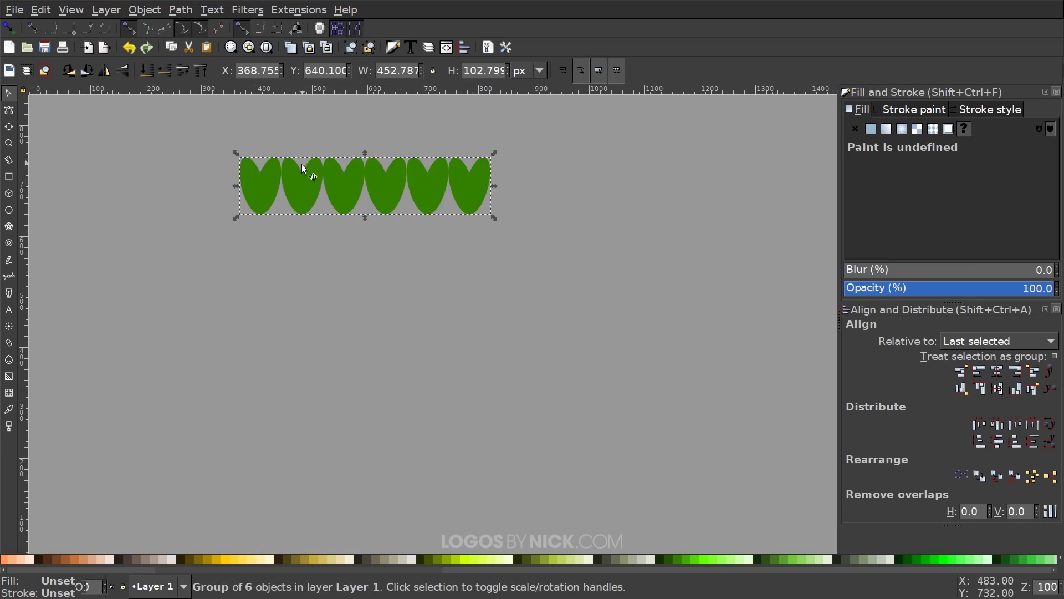
pyautogui.moveTo(305, 331); pyautogui.dragTo(315, 303)
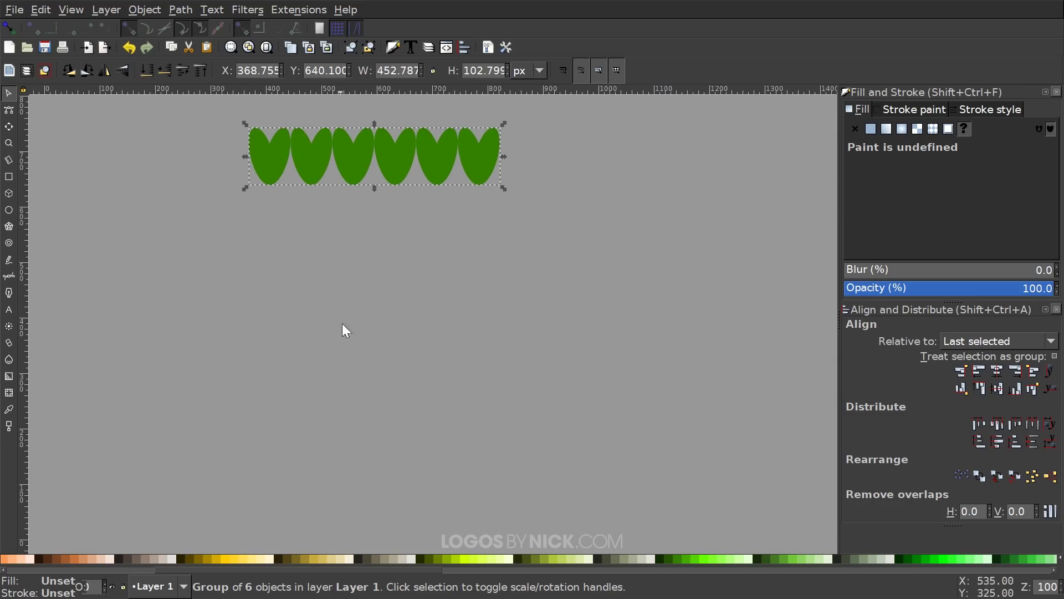
pyautogui.moveTo(445, 253); pyautogui.dragTo(425, 283)
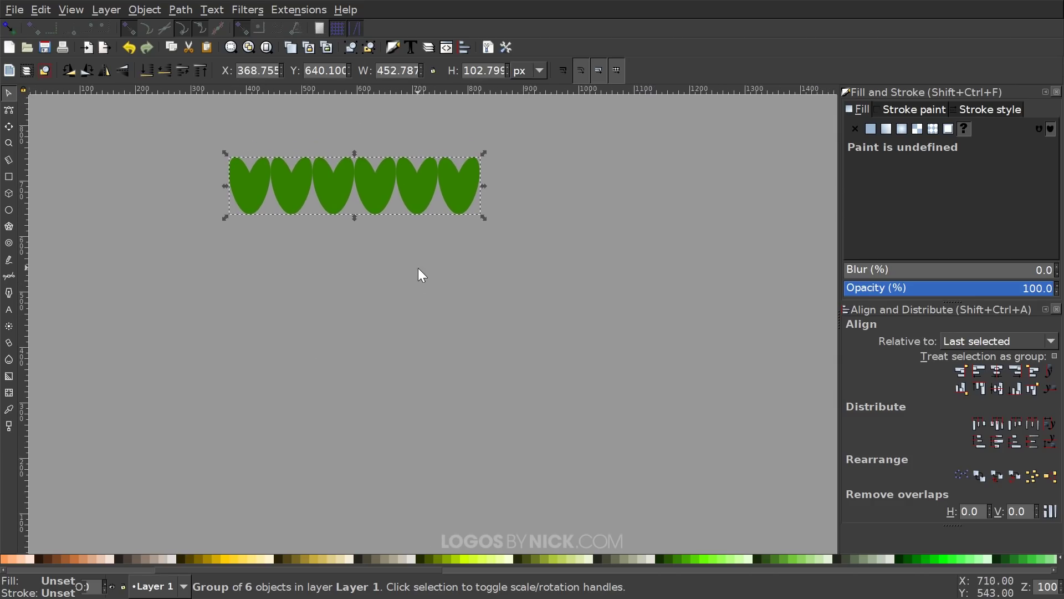
pyautogui.press('ctrl')
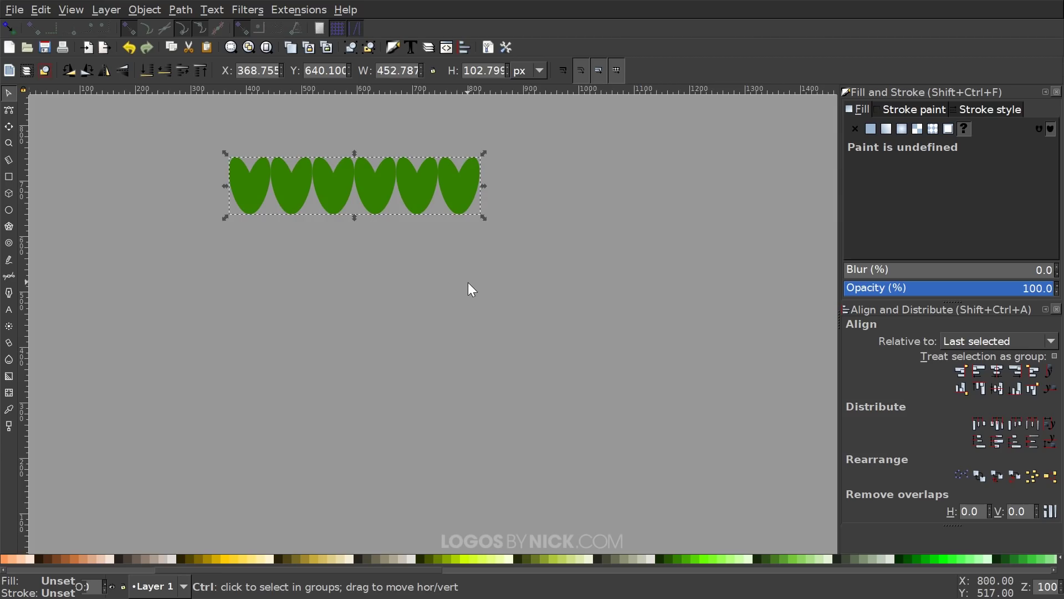
pyautogui.scroll(-1, 471, 289)
pyautogui.moveTo(468, 281); pyautogui.dragTo(415, 234)
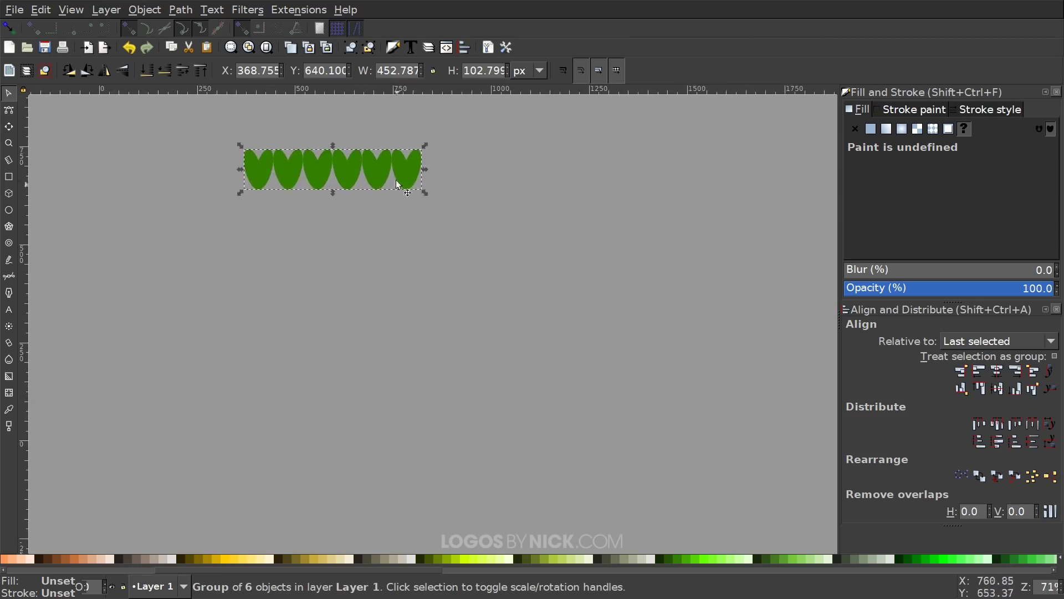
pyautogui.moveTo(397, 185); pyautogui.dragTo(445, 235)
# Drop a copy of the row flush beneath it and group both into a 453 × 206 px block
pyautogui.hotkey('ctrl', 'd')
pyautogui.press('space')
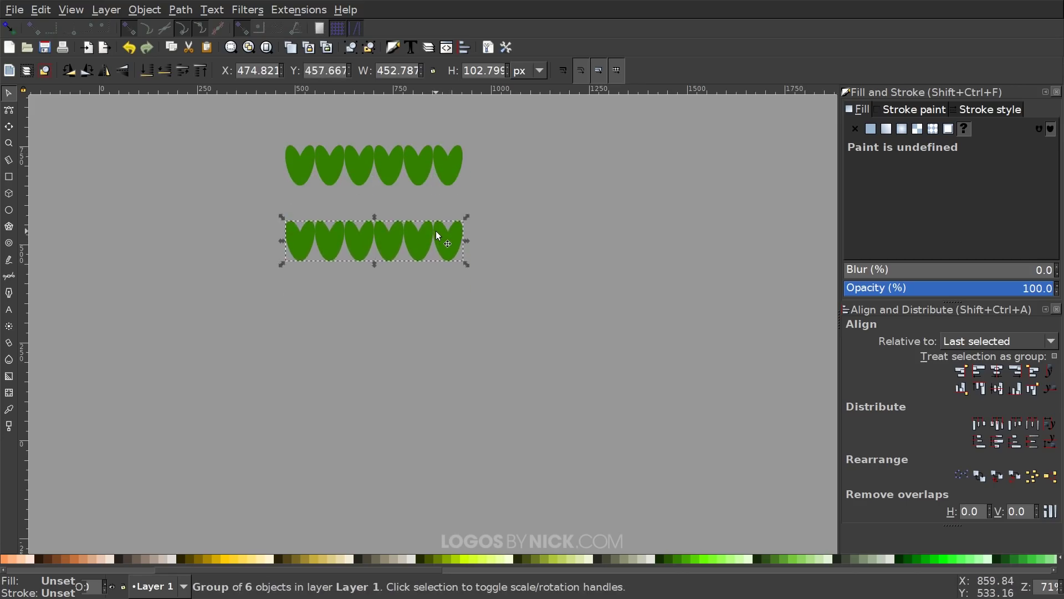
pyautogui.keyDown('shift'); pyautogui.click(419, 166); pyautogui.keyUp('shift')
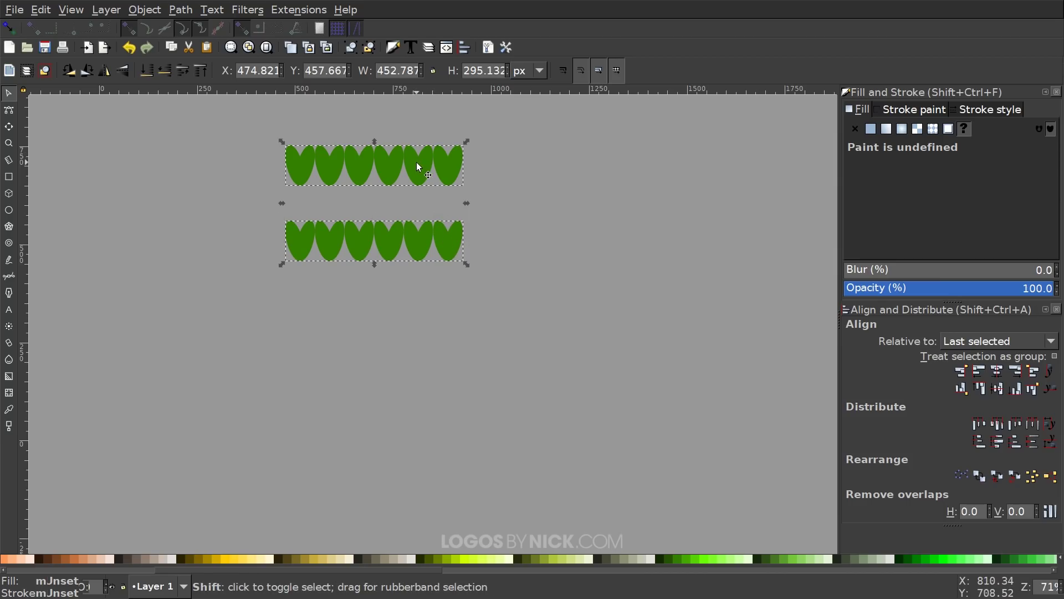
pyautogui.click(1033, 390)
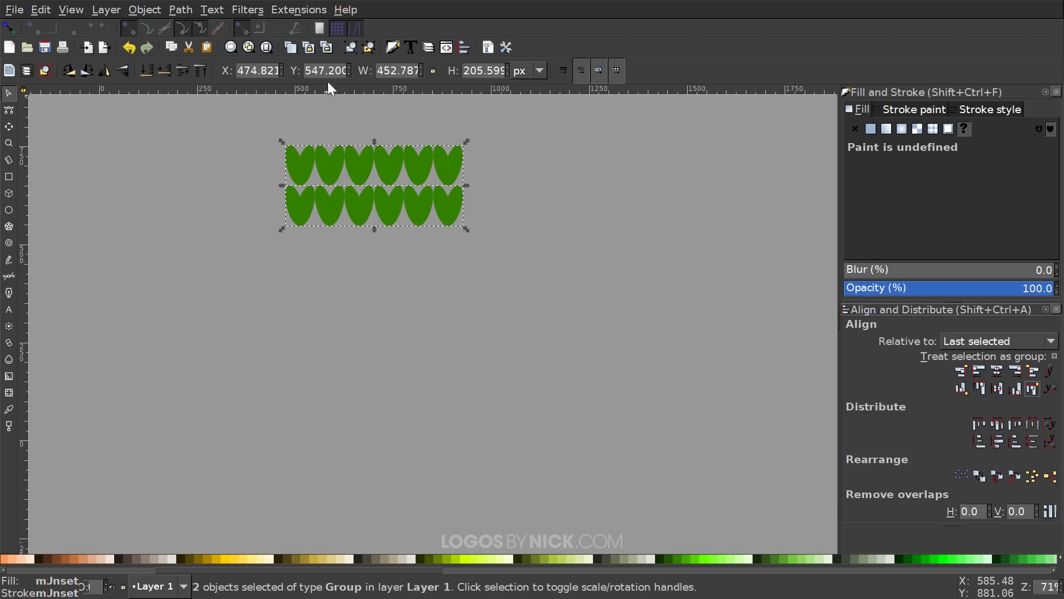
pyautogui.click(351, 48)
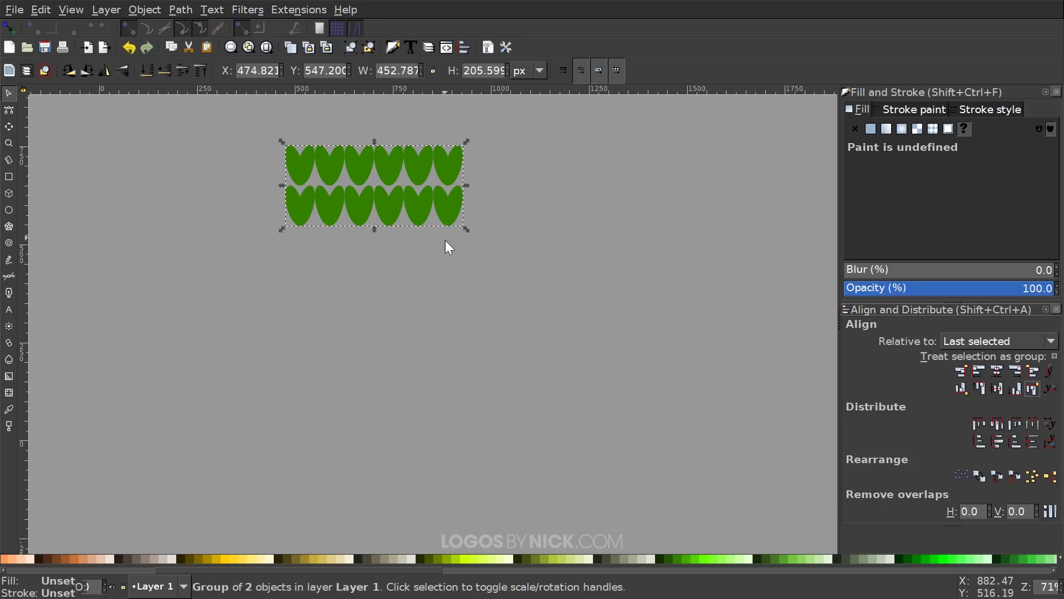
# Stack a copy of the two-row group flush beneath it, making four rows
pyautogui.hotkey('ctrl', 'd')
pyautogui.moveTo(415, 166); pyautogui.dragTo(415, 273)
pyautogui.keyDown('shift'); pyautogui.click(424, 211); pyautogui.keyUp('shift')
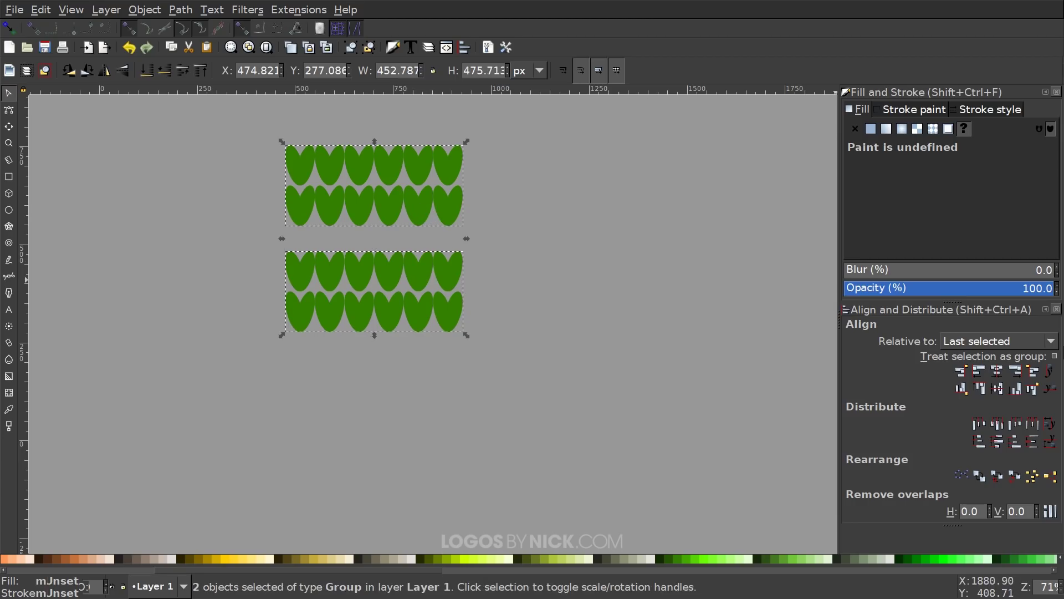
pyautogui.click(1034, 390)
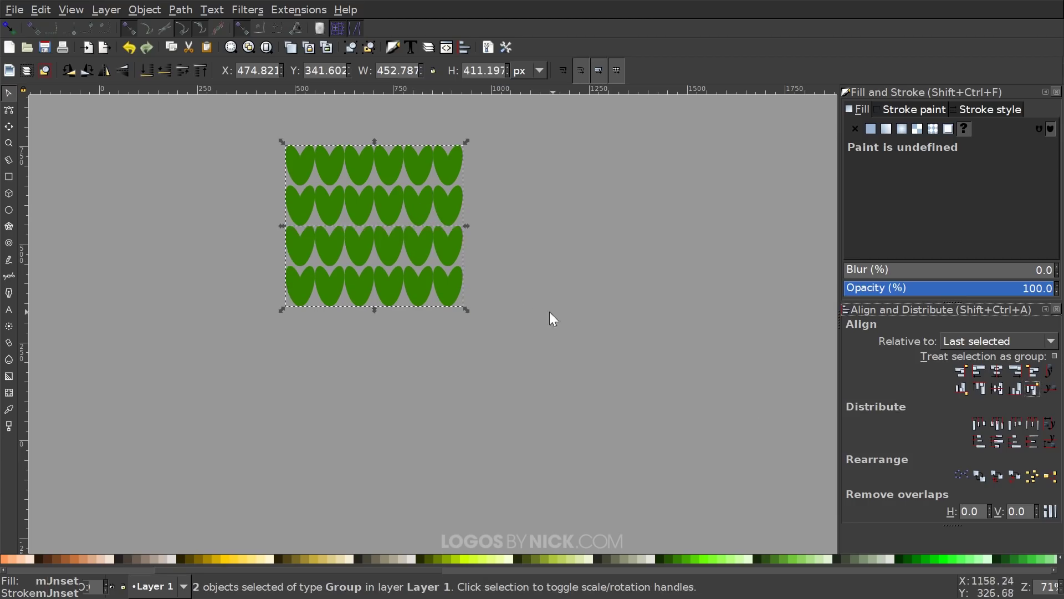
pyautogui.click(521, 308)
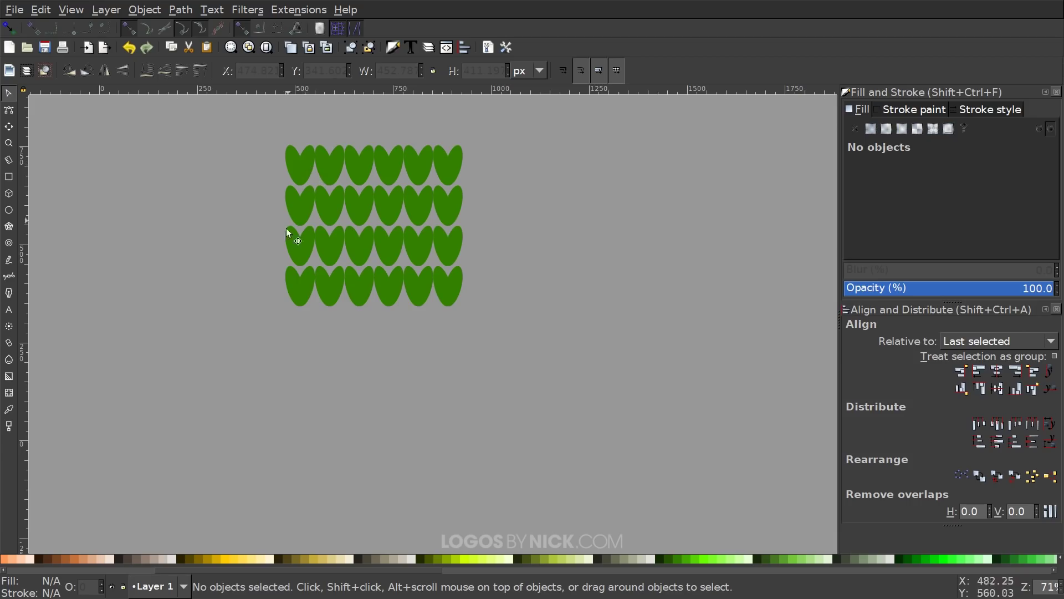
pyautogui.click(303, 160)
pyautogui.click(307, 268)
pyautogui.click(554, 412)
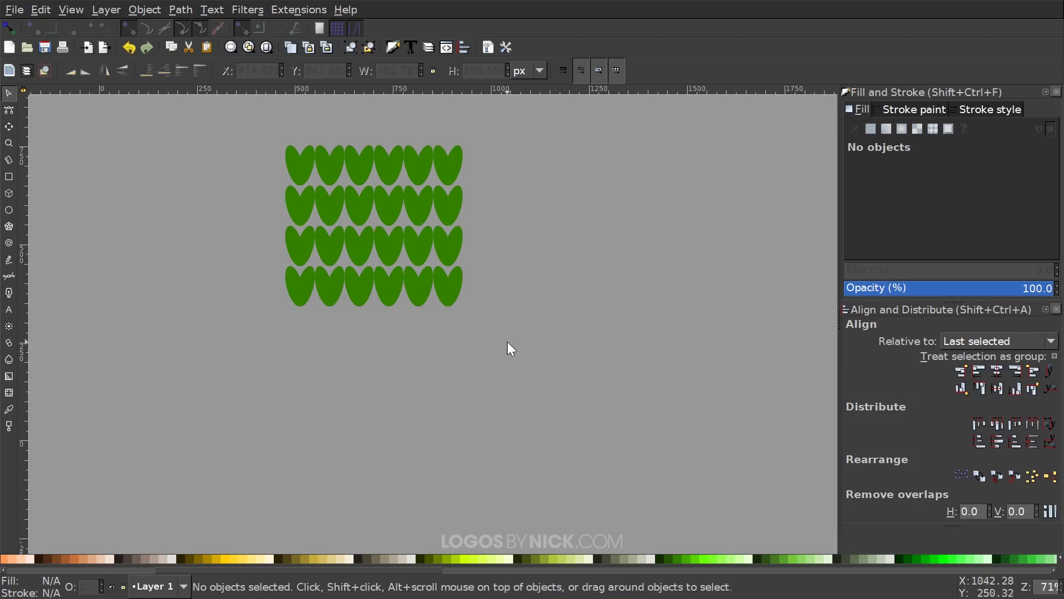
pyautogui.click(441, 222)
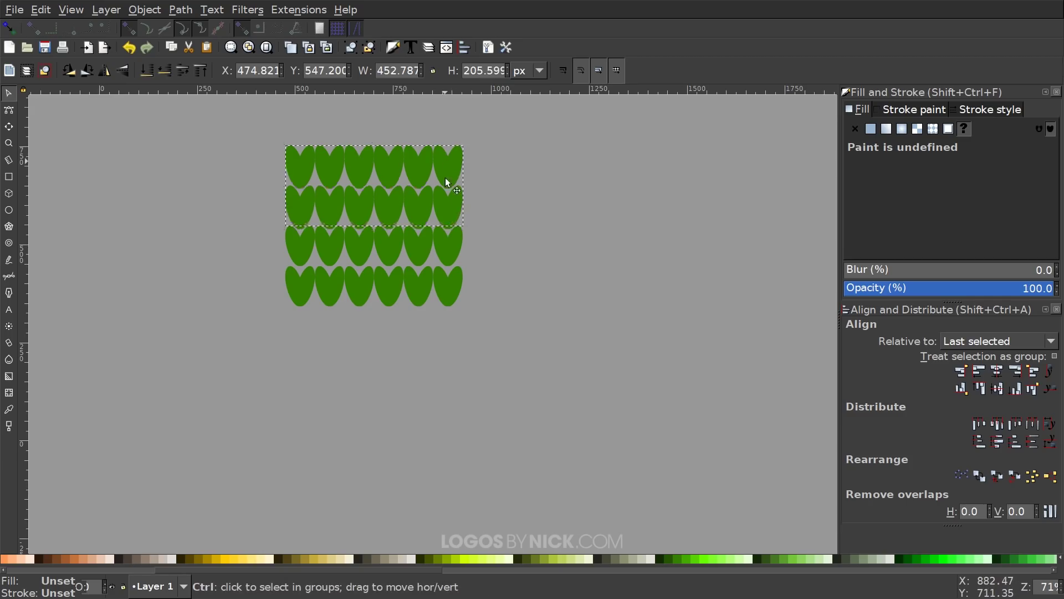
# Add another two-row copy underneath and group all six rows together
pyautogui.hotkey('ctrl', 'd')
pyautogui.moveTo(448, 182); pyautogui.dragTo(446, 364)
pyautogui.keyDown('shift'); pyautogui.click(458, 275); pyautogui.keyUp('shift')
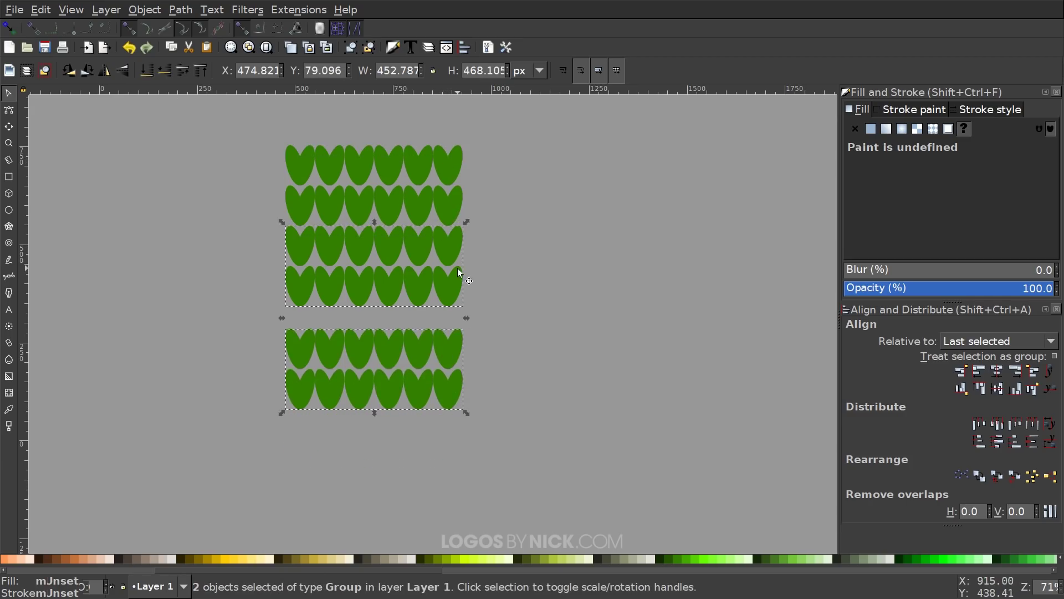
pyautogui.click(1036, 386)
pyautogui.moveTo(512, 409); pyautogui.dragTo(494, 380)
pyautogui.click(592, 420)
pyautogui.moveTo(592, 418); pyautogui.dragTo(224, 105)
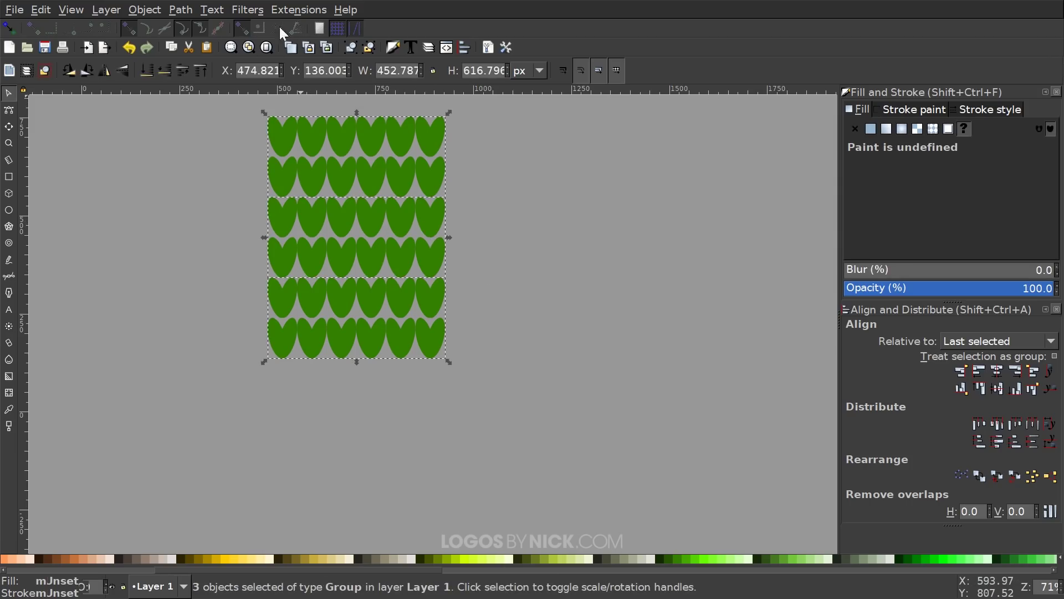
pyautogui.click(350, 47)
# Stack a copy of the six-row group flush beneath it, making twelve rows
pyautogui.hotkey('ctrl', 'd')
pyautogui.moveTo(355, 138); pyautogui.dragTo(348, 386)
pyautogui.keyDown('shift'); pyautogui.click(438, 347); pyautogui.keyUp('shift')
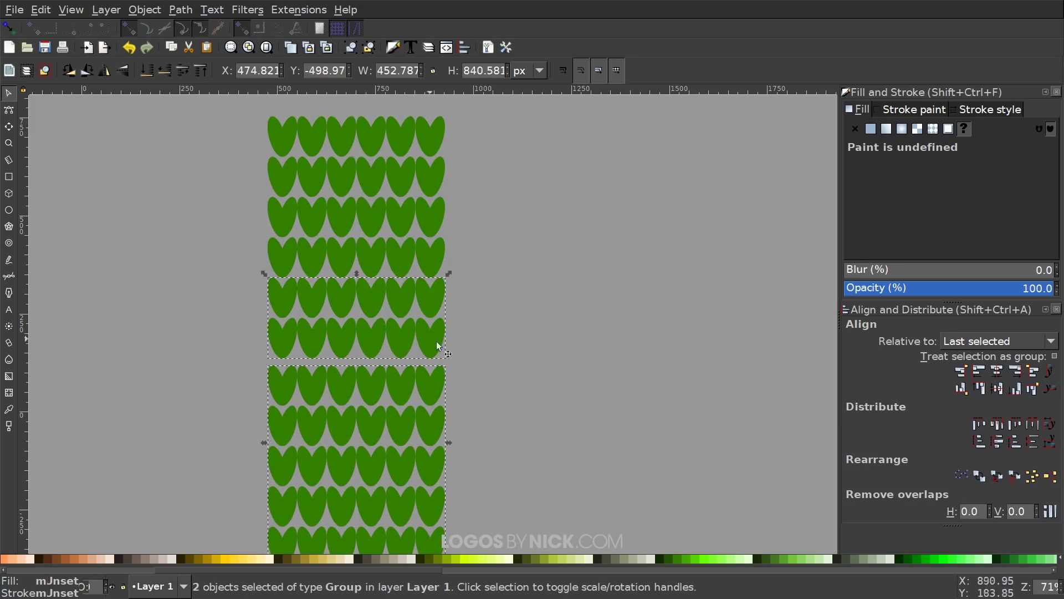
pyautogui.click(1032, 388)
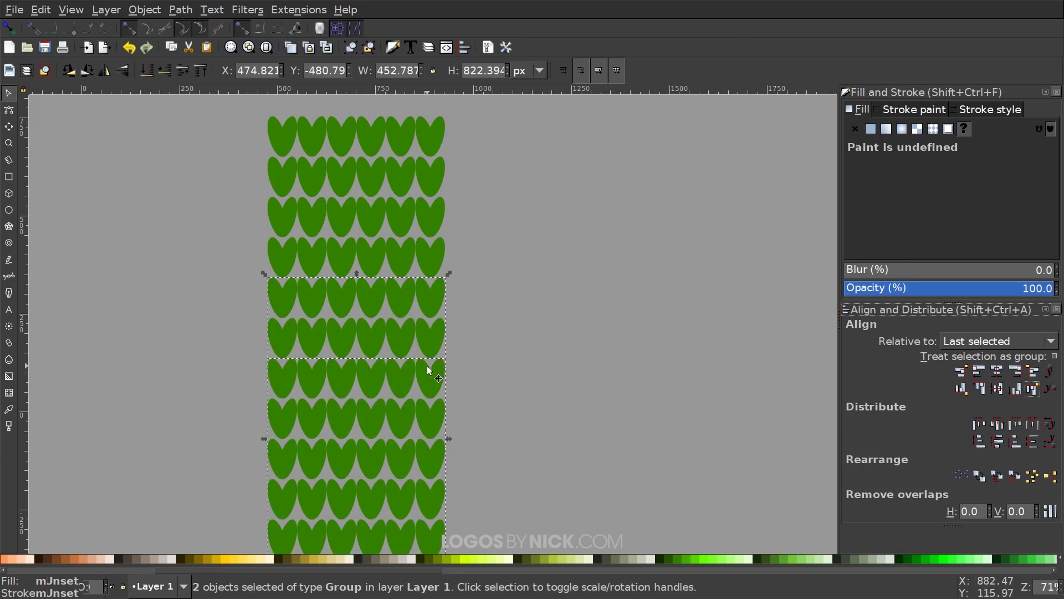
pyautogui.scroll(-1, 430, 366)
pyautogui.scroll(-1, 461, 372)
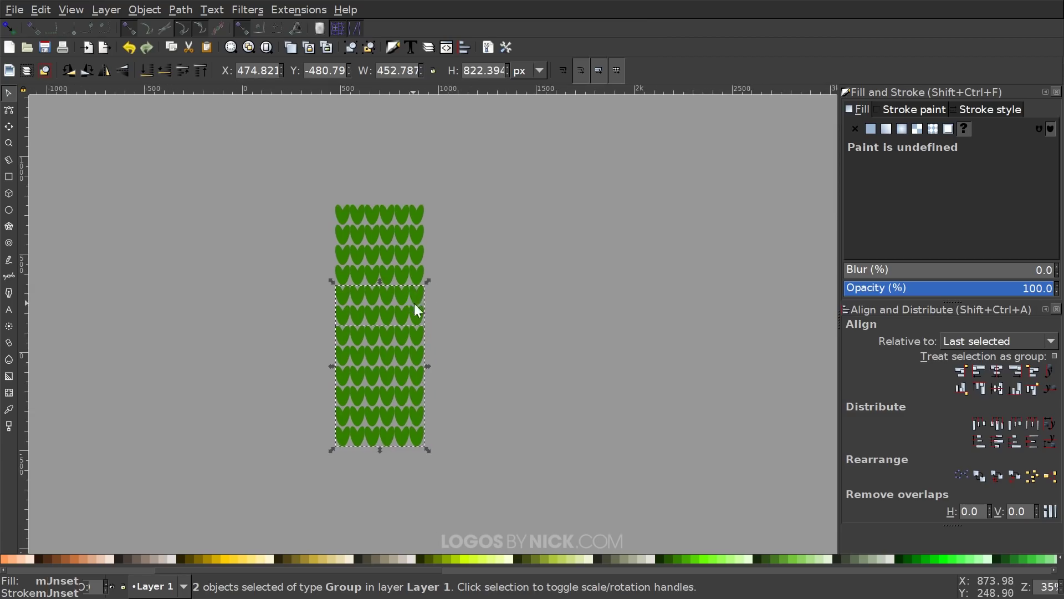
# Place a two-row copy flush under the column, completing fourteen rows
pyautogui.click(387, 219)
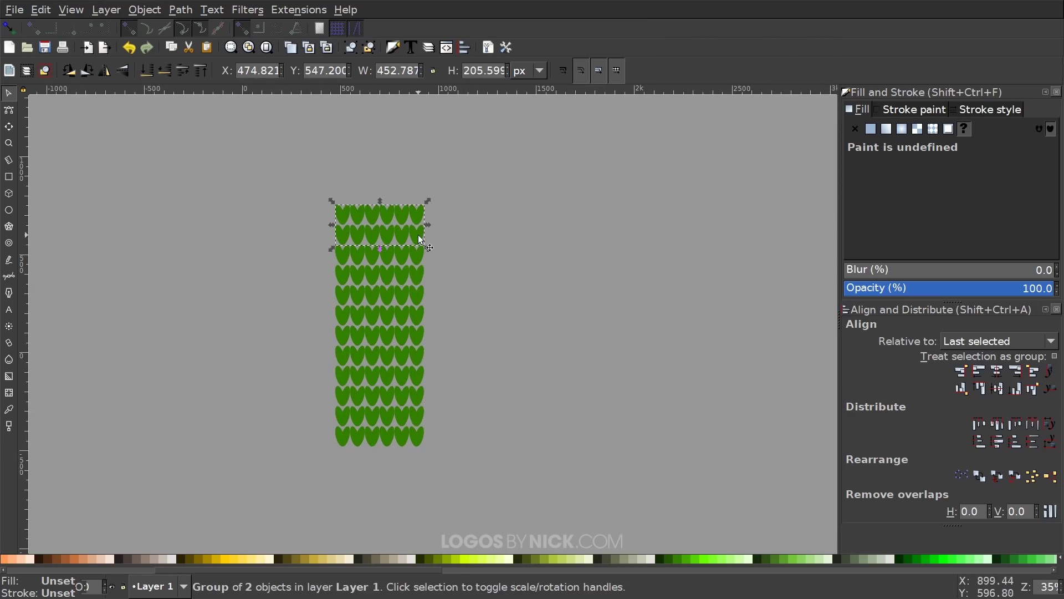
pyautogui.moveTo(414, 221); pyautogui.dragTo(410, 476)
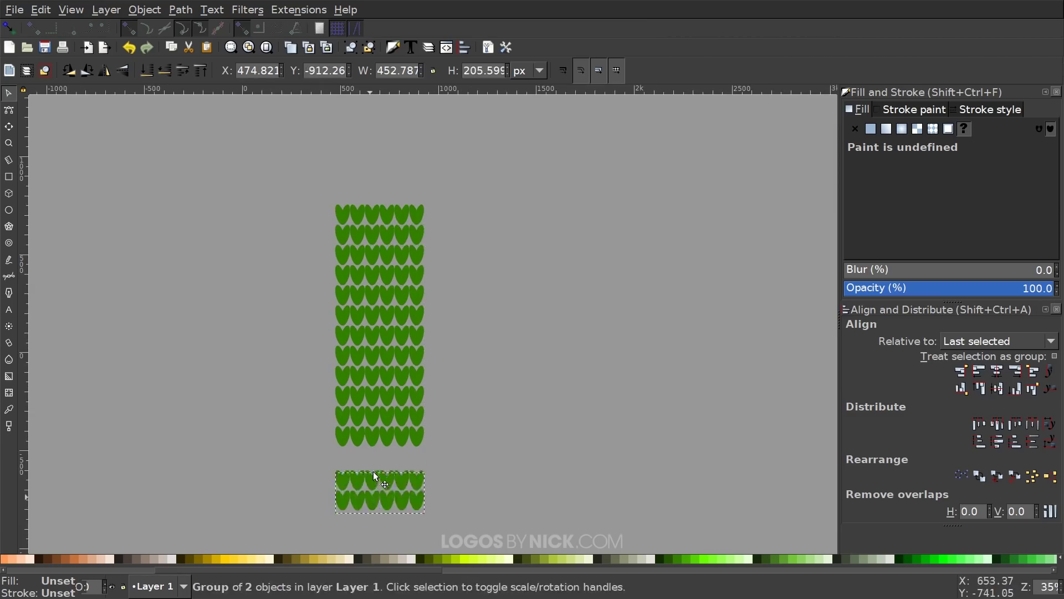
pyautogui.keyDown('shift'); pyautogui.click(401, 438); pyautogui.keyUp('shift')
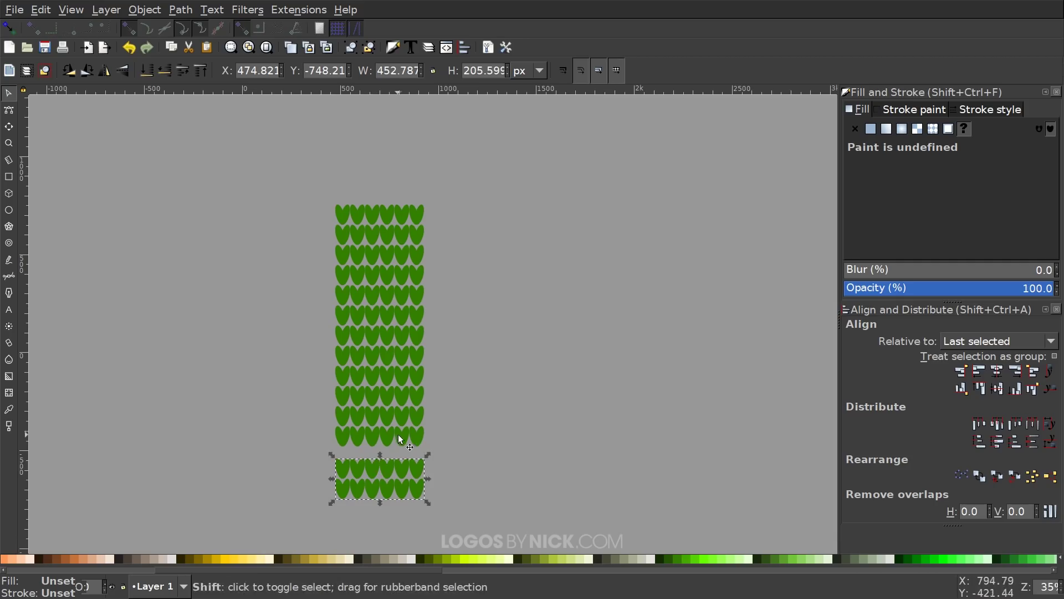
pyautogui.click(1033, 388)
pyautogui.scroll(-1, 562, 373)
# Ungroup every heart row into individual hearts and recentre the view on the column
pyautogui.click(477, 422)
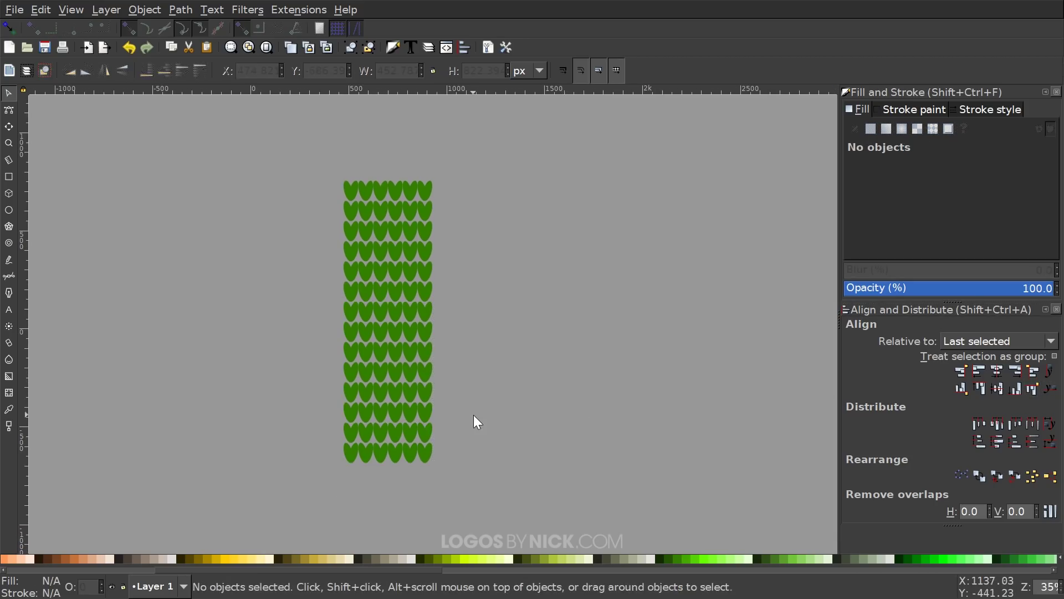
pyautogui.moveTo(506, 504); pyautogui.dragTo(274, 118)
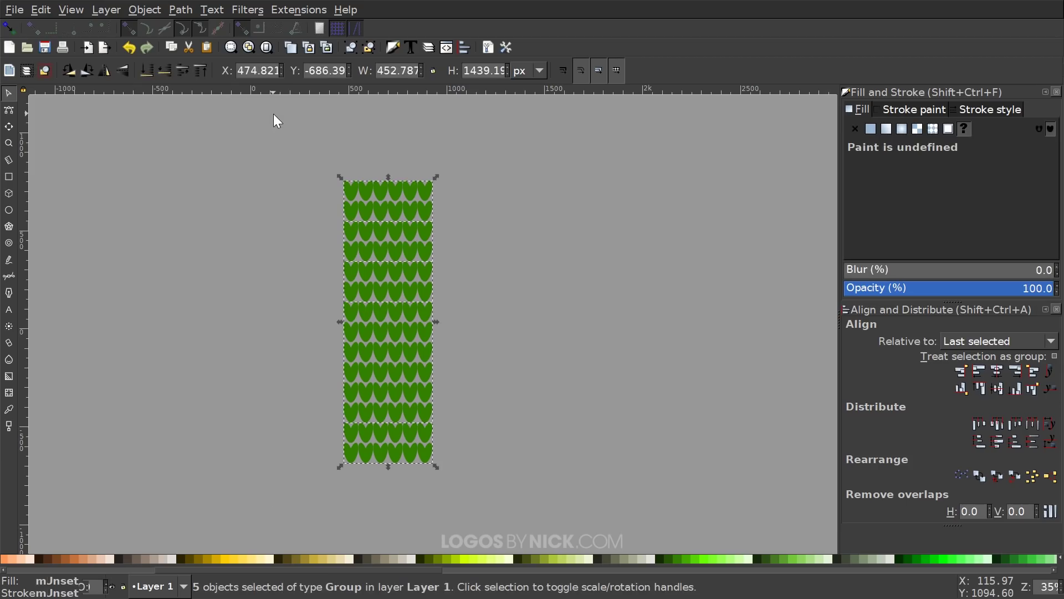
pyautogui.doubleClick(369, 47)
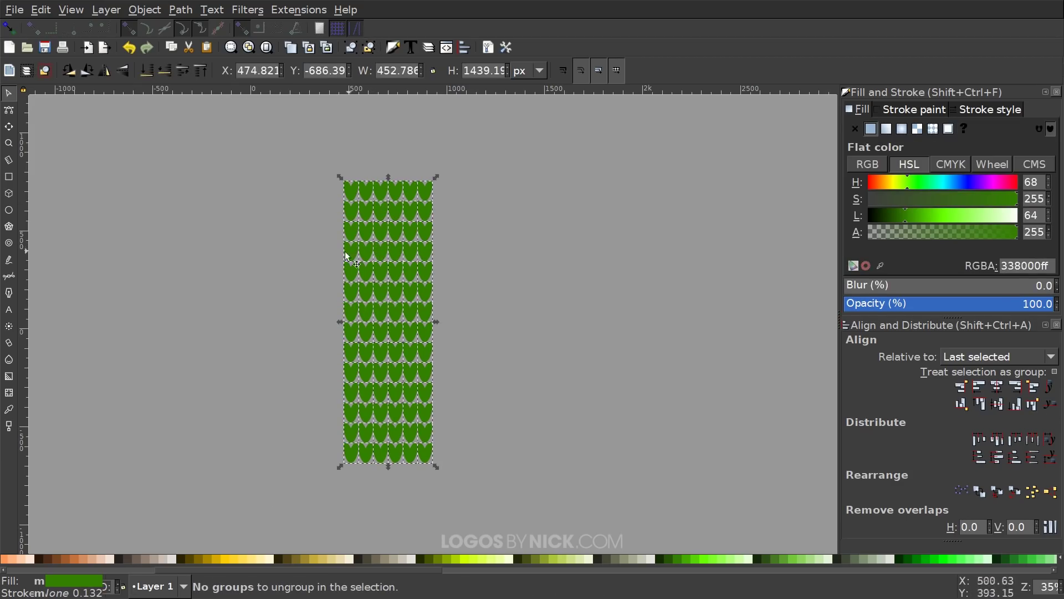
pyautogui.click(601, 275)
pyautogui.scroll(1, 502, 344)
pyautogui.moveTo(502, 344); pyautogui.dragTo(636, 365)
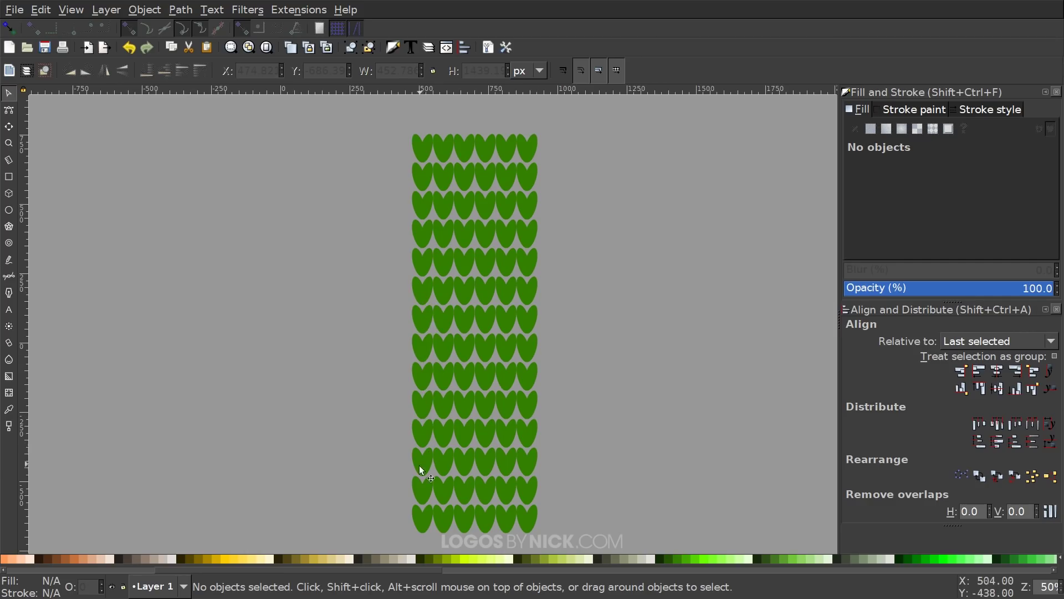
pyautogui.moveTo(641, 255); pyautogui.dragTo(525, 218)
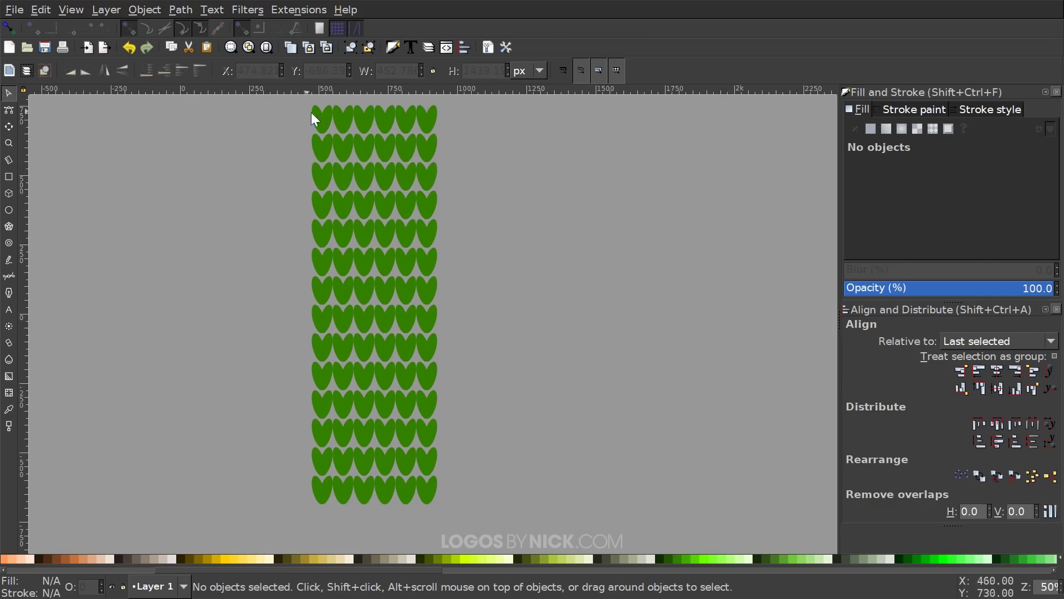
pyautogui.moveTo(385, 310); pyautogui.dragTo(418, 331)
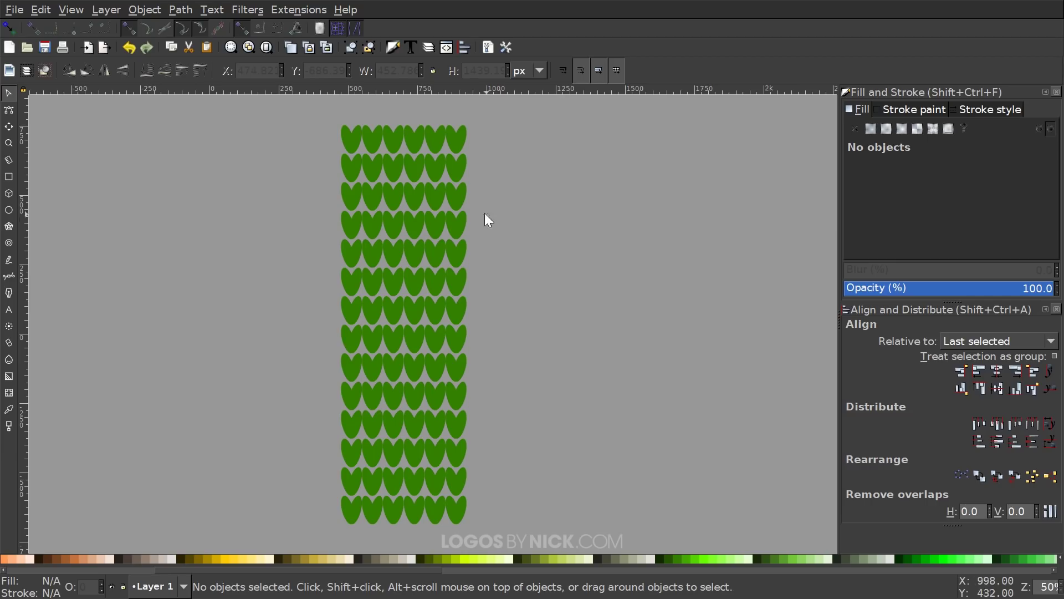
pyautogui.moveTo(474, 210); pyautogui.dragTo(466, 222)
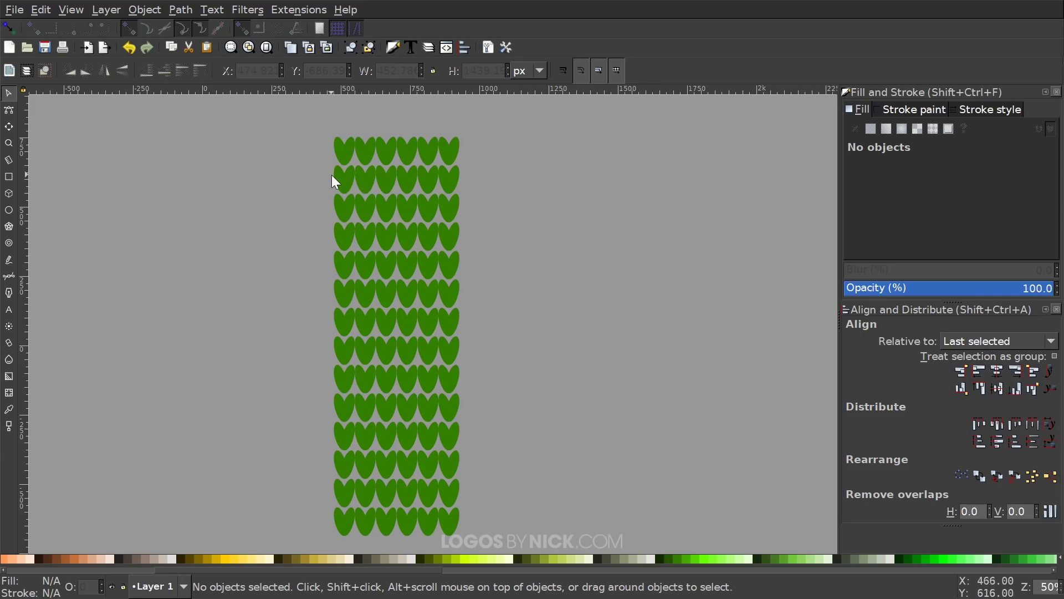
# Make the second and fifth hearts of row two and two row-three hearts white
pyautogui.click(371, 179)
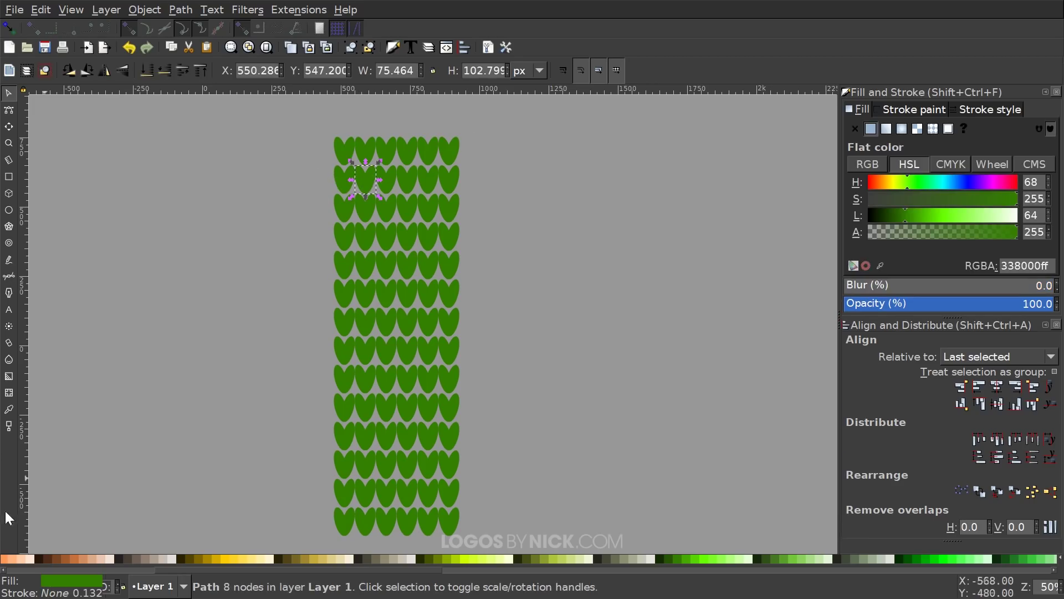
pyautogui.moveTo(453, 572); pyautogui.dragTo(95, 577)
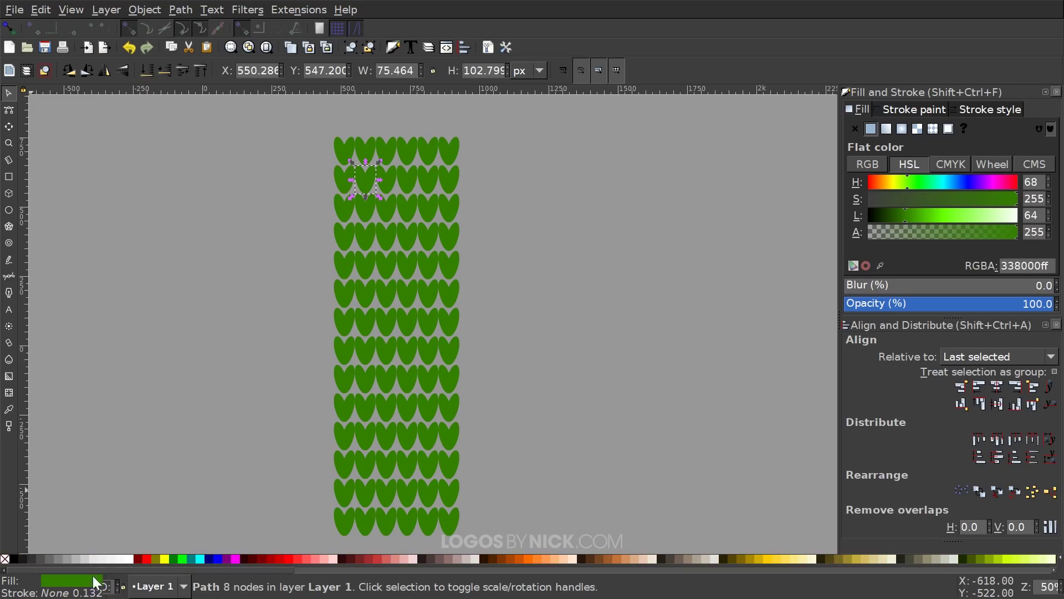
pyautogui.click(129, 561)
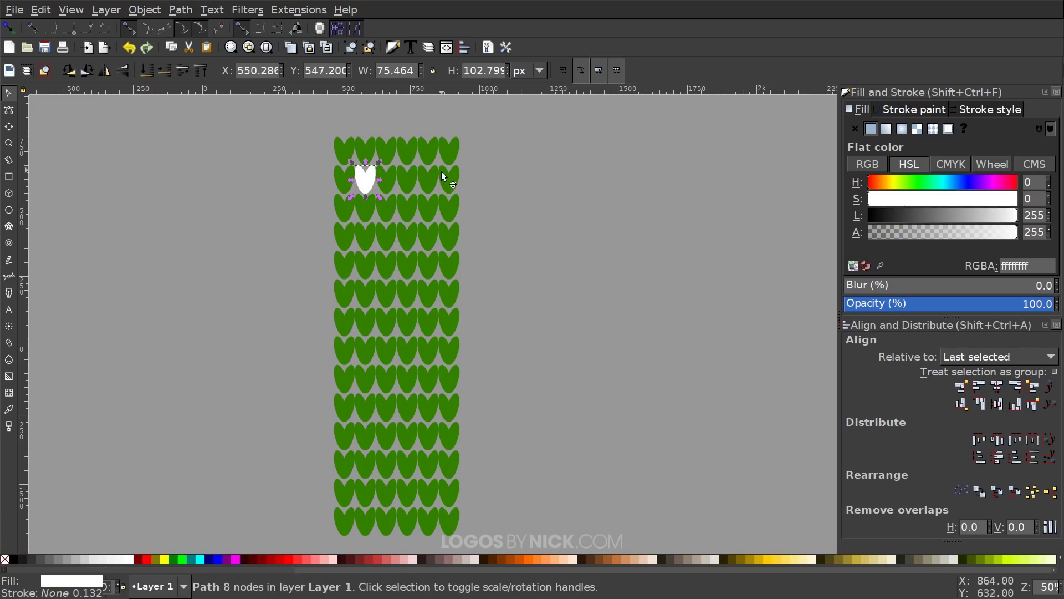
pyautogui.click(431, 183)
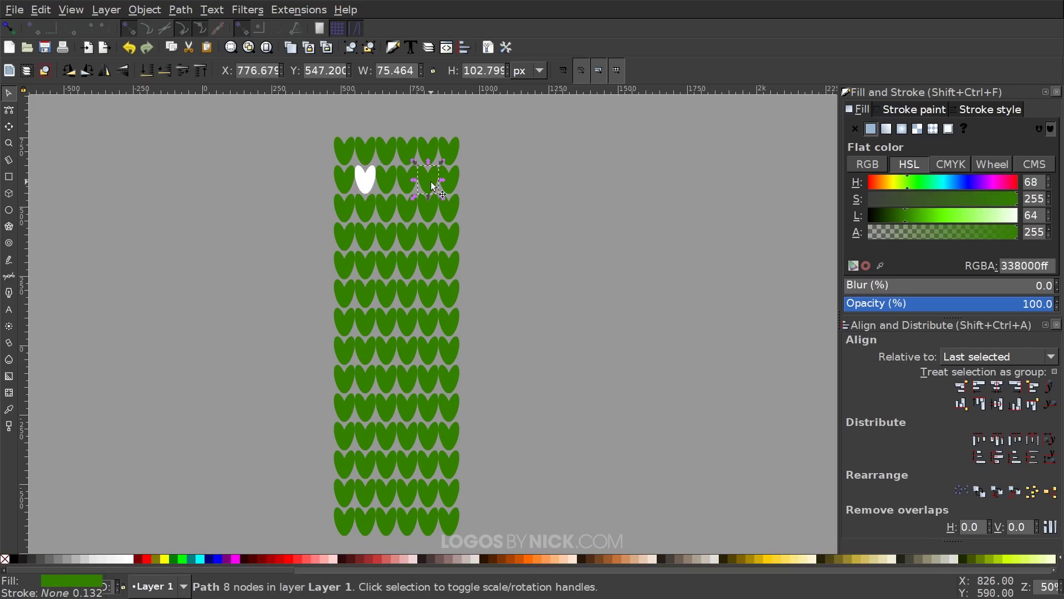
pyautogui.click(130, 556)
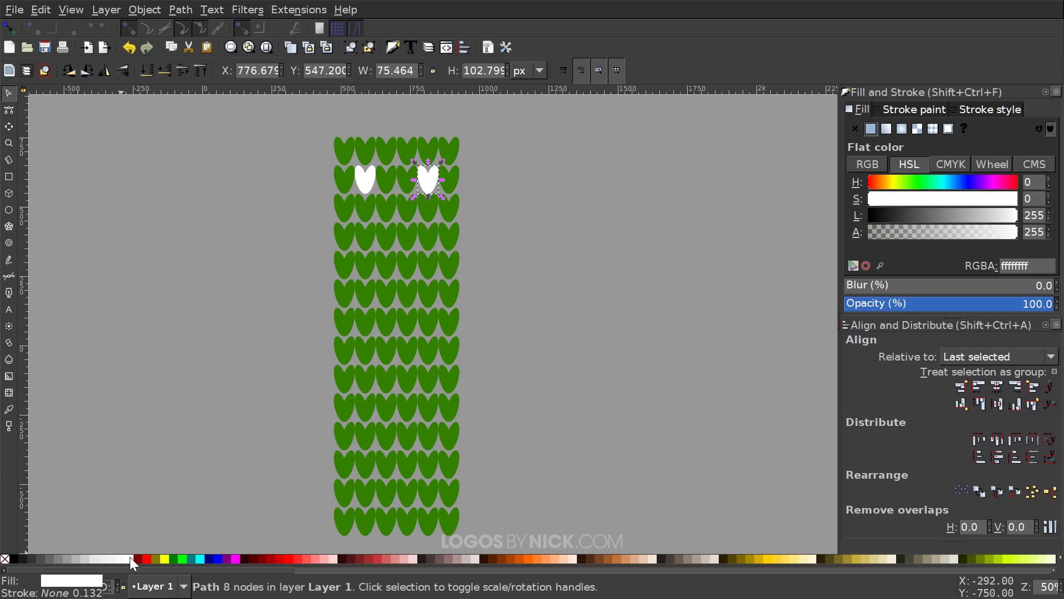
pyautogui.click(385, 208)
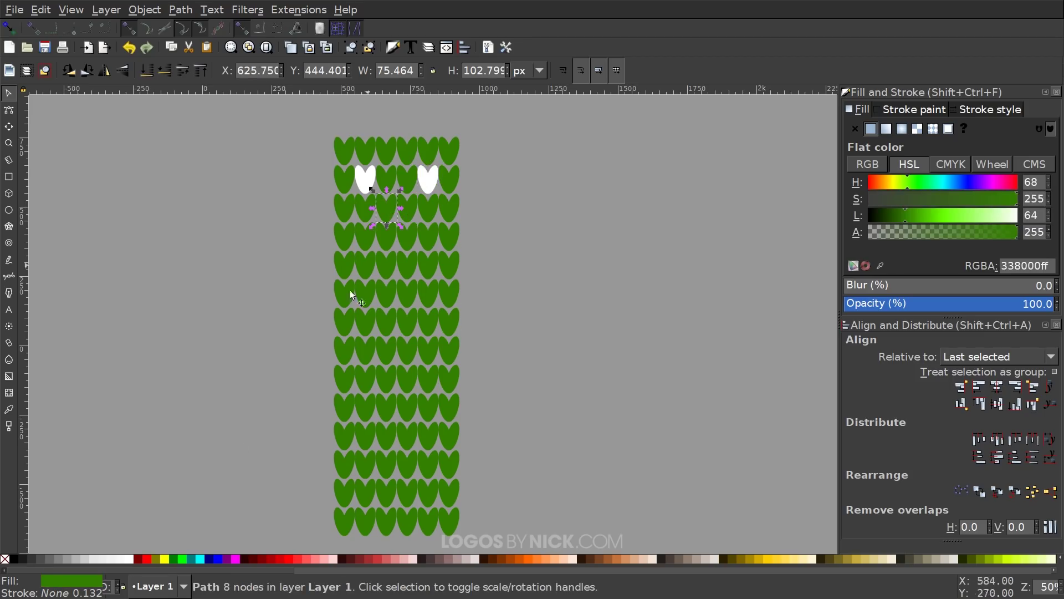
pyautogui.click(124, 558)
pyautogui.click(413, 210)
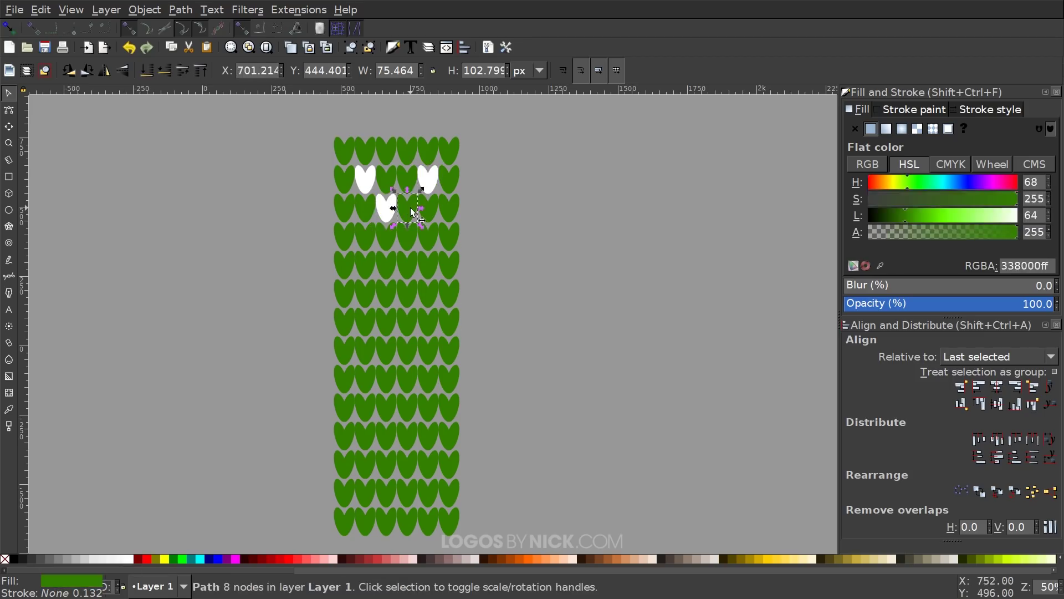
pyautogui.click(135, 560)
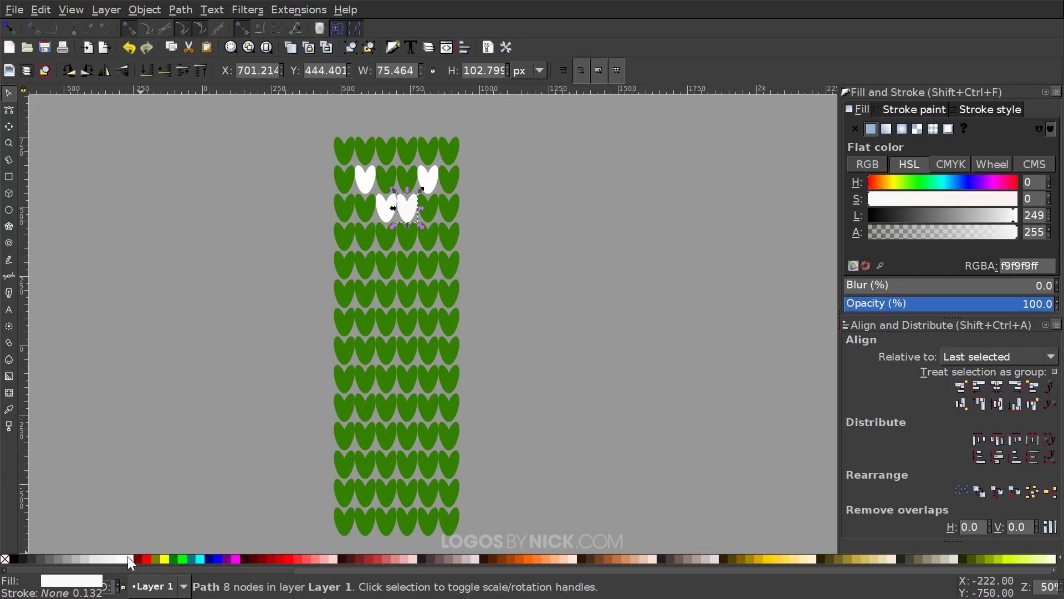
# Whiten a pair of hearts in rows four and five, then select the seventh row
pyautogui.click(388, 242)
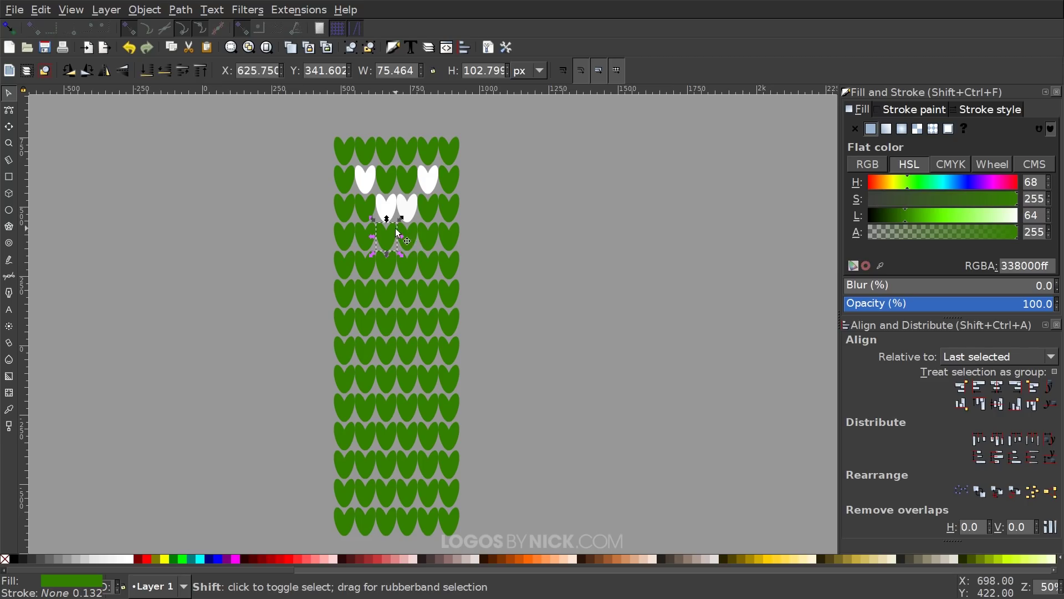
pyautogui.keyDown('shift'); pyautogui.click(412, 238); pyautogui.keyUp('shift')
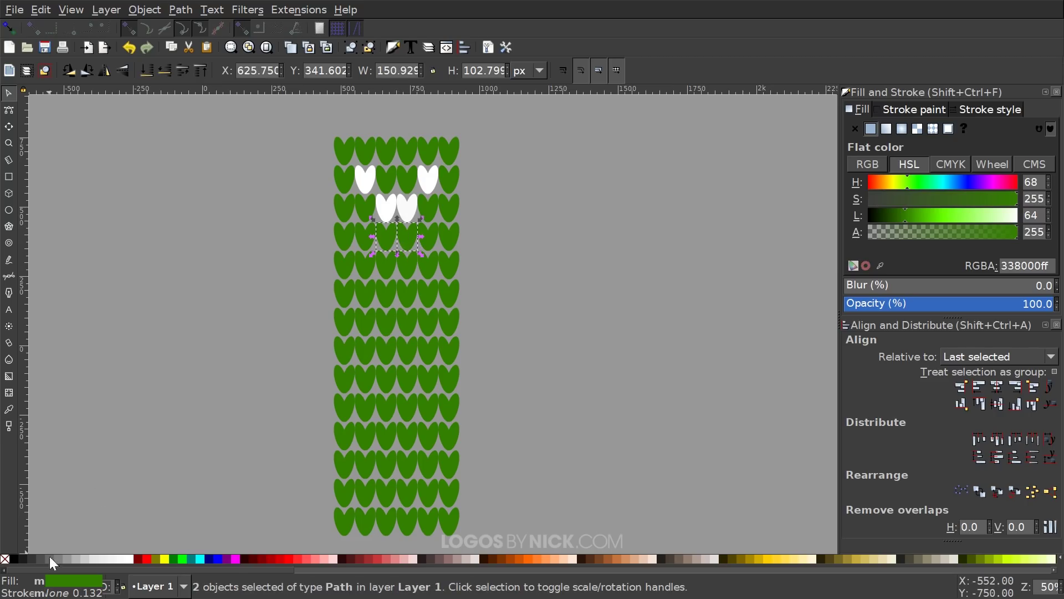
pyautogui.click(131, 560)
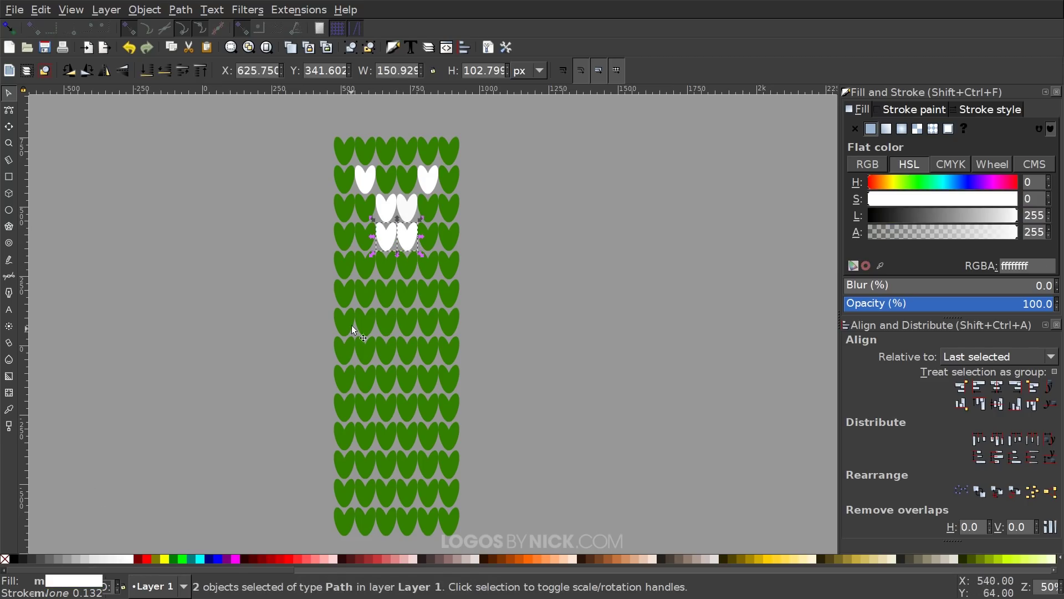
pyautogui.click(364, 268)
pyautogui.keyDown('shift'); pyautogui.click(429, 268); pyautogui.keyUp('shift')
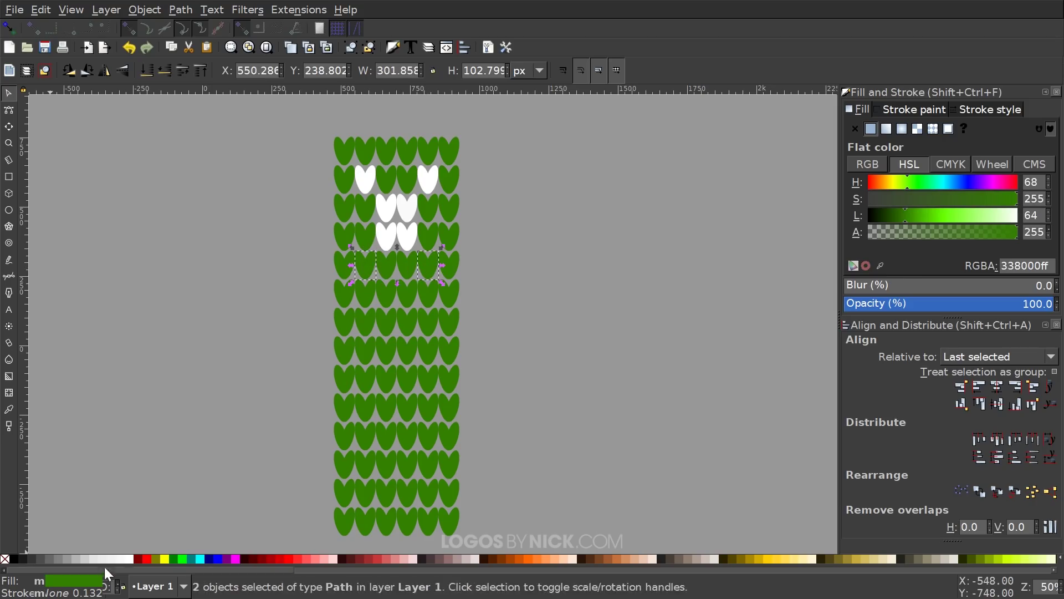
pyautogui.click(132, 560)
pyautogui.click(540, 192)
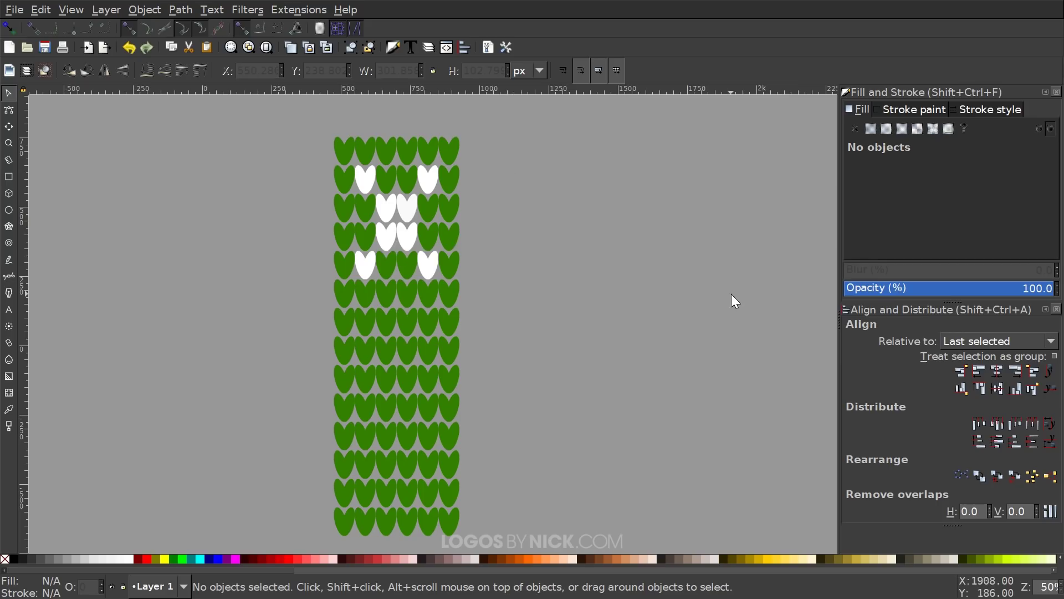
pyautogui.moveTo(568, 237); pyautogui.dragTo(554, 216)
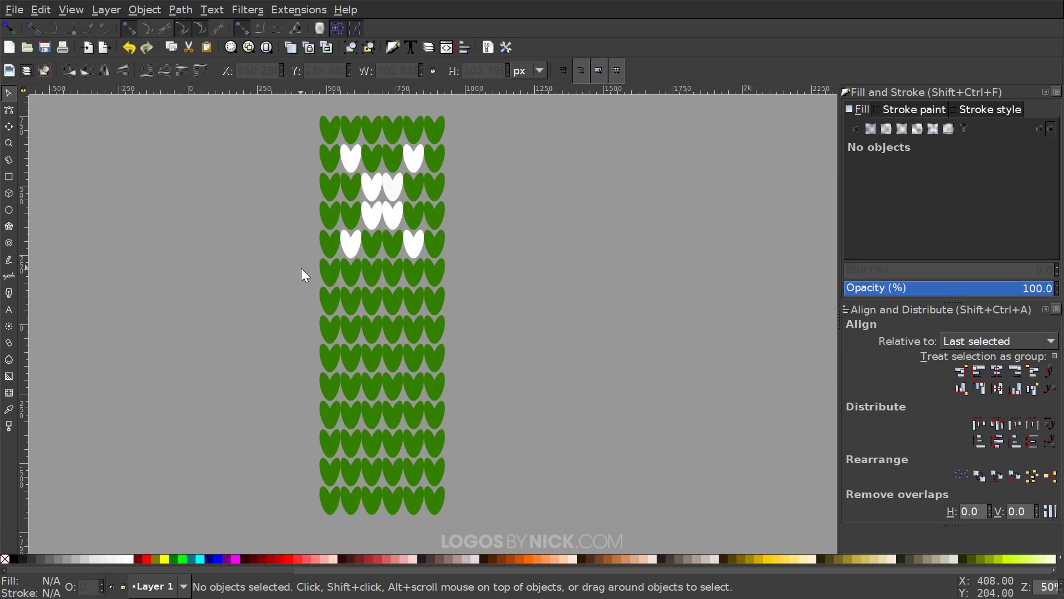
pyautogui.moveTo(487, 329); pyautogui.dragTo(287, 275)
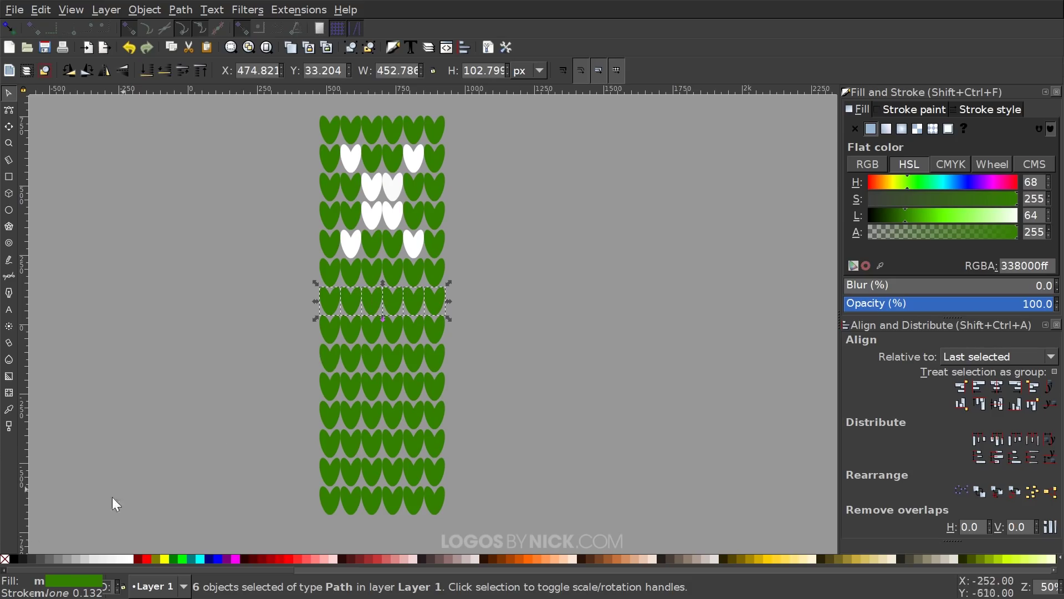
# Turn the seventh heart row white, then whiten one heart in the leftmost column
pyautogui.click(128, 562)
pyautogui.scroll(-2, 648, 355)
pyautogui.click(576, 282)
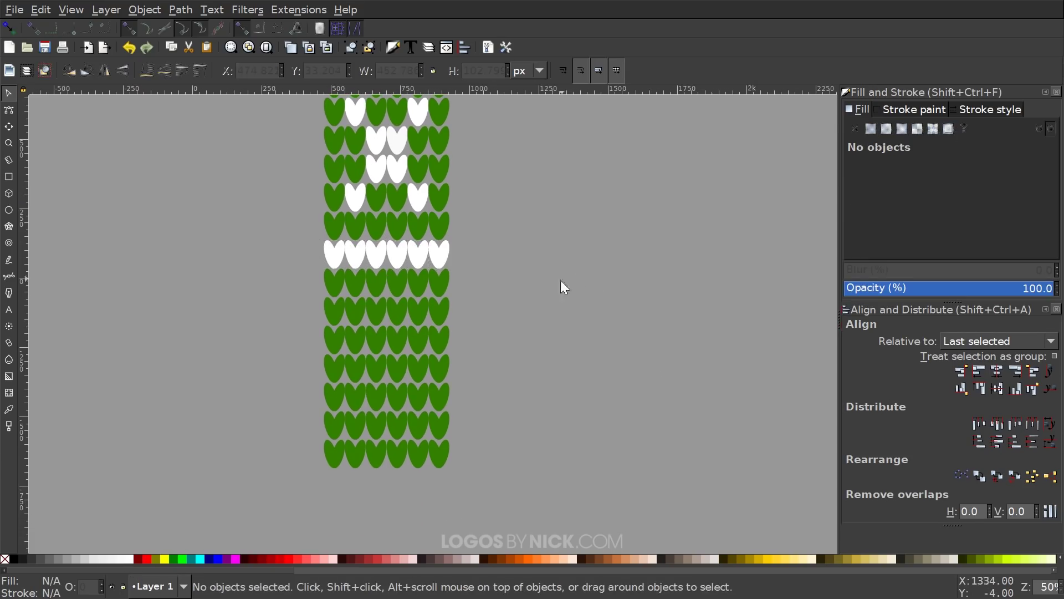
pyautogui.scroll(-1, 549, 273)
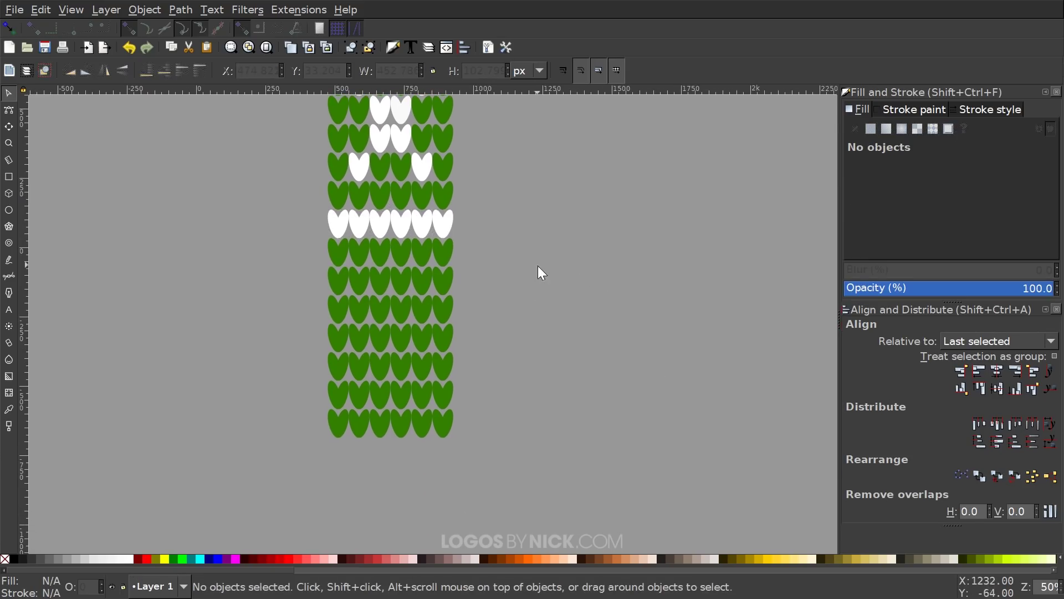
pyautogui.click(340, 255)
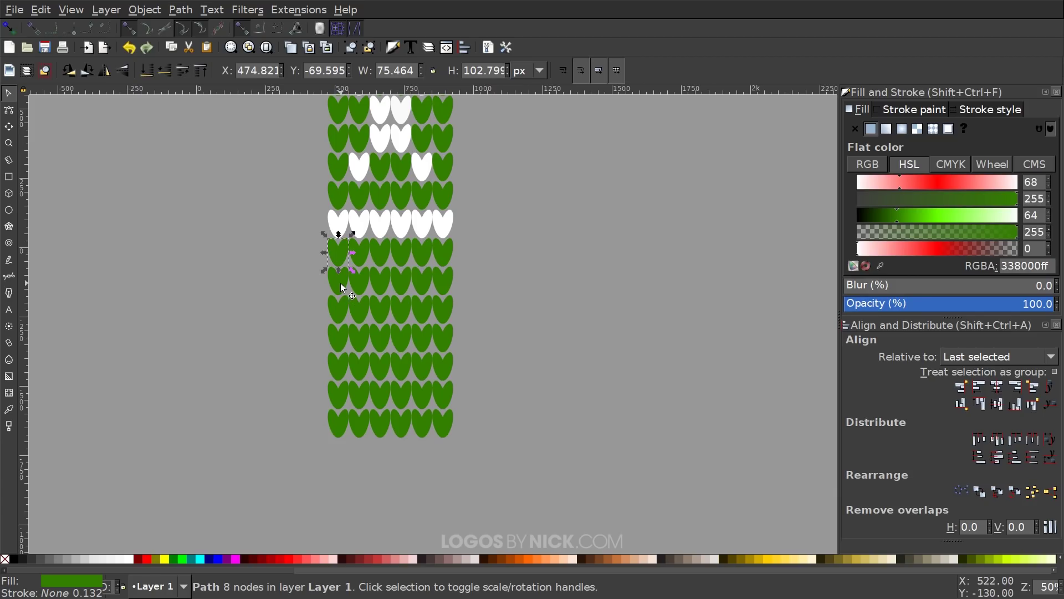
pyautogui.click(340, 282)
pyautogui.click(129, 559)
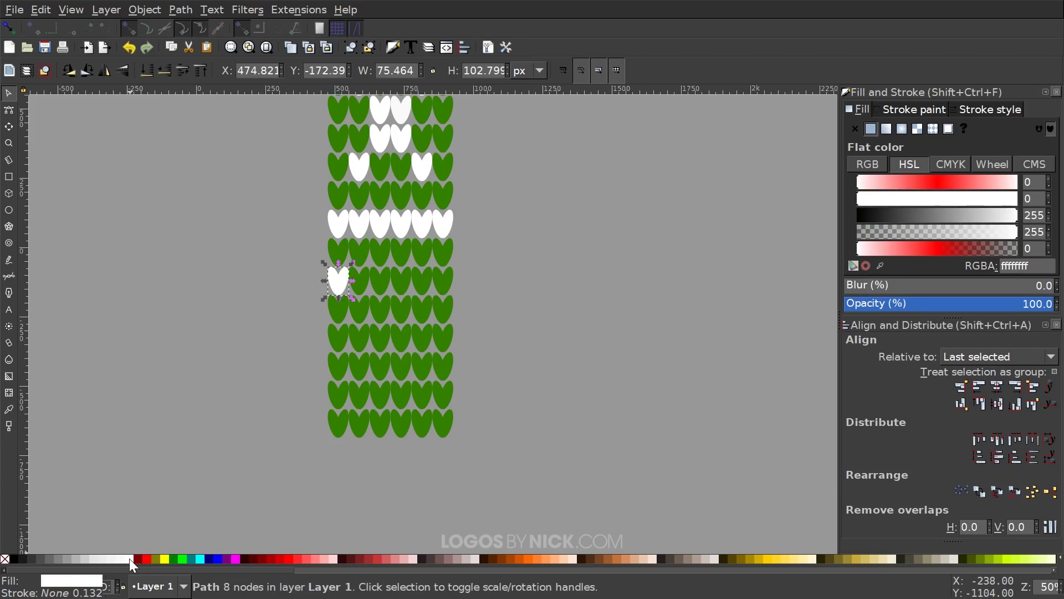
# Whiten the bottom row of hearts and the first two hearts of a diagonal above it
pyautogui.moveTo(566, 467); pyautogui.dragTo(277, 404)
pyautogui.click(126, 559)
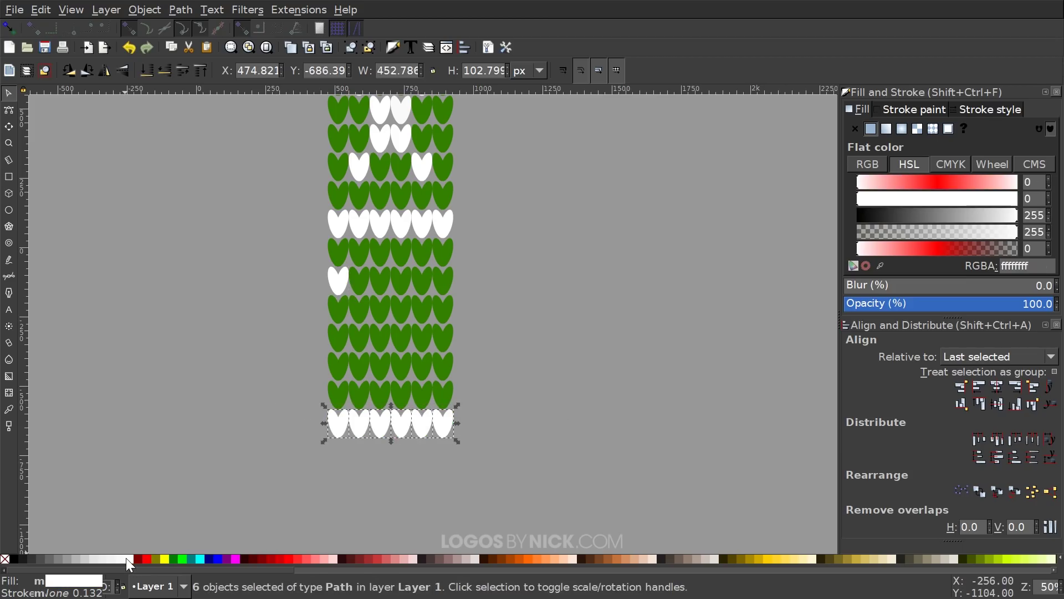
pyautogui.click(445, 393)
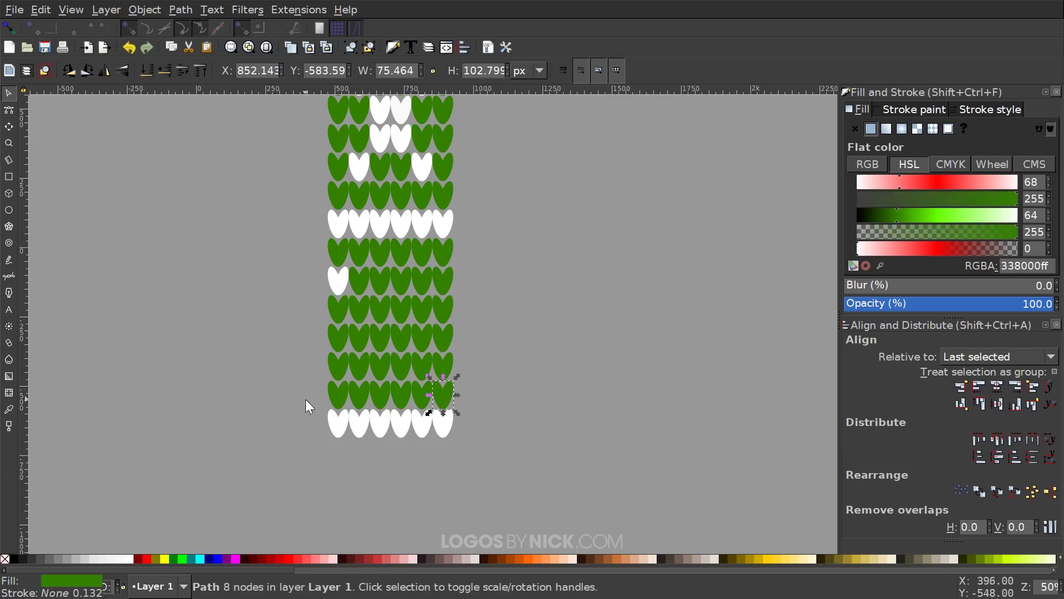
pyautogui.click(333, 370)
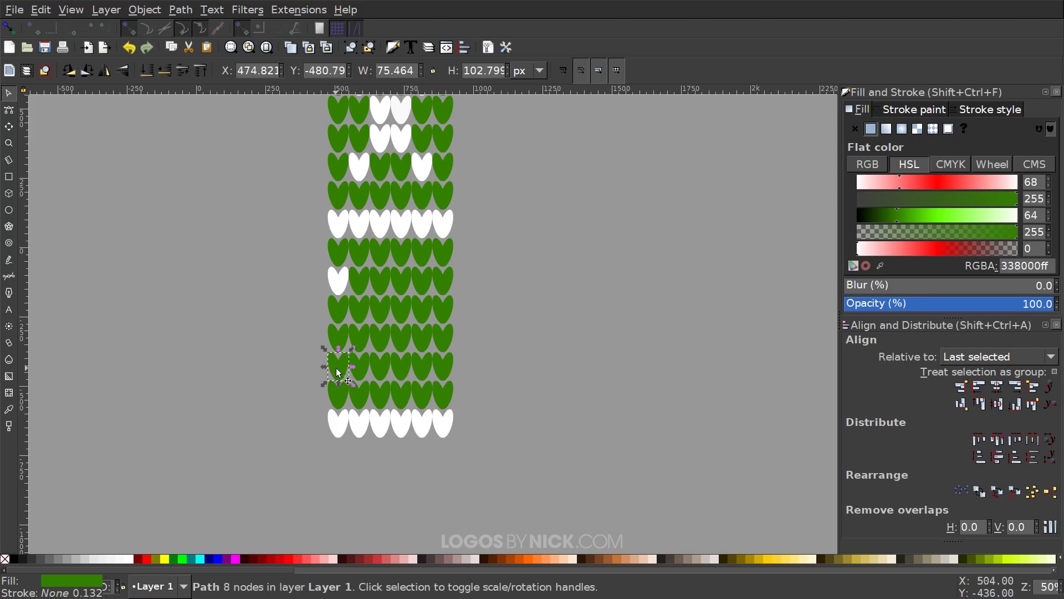
pyautogui.click(130, 558)
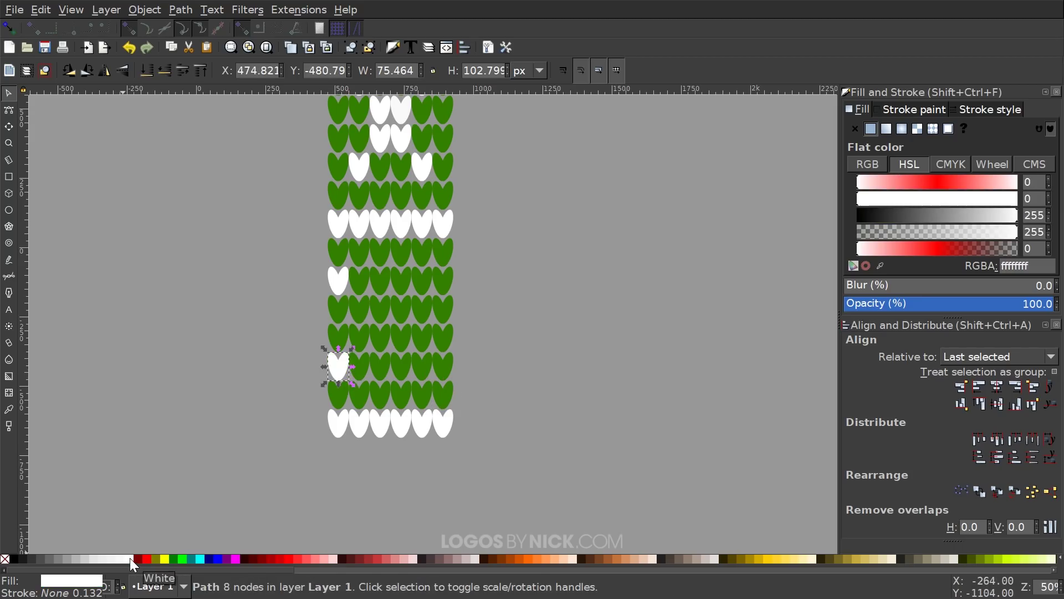
pyautogui.click(364, 334)
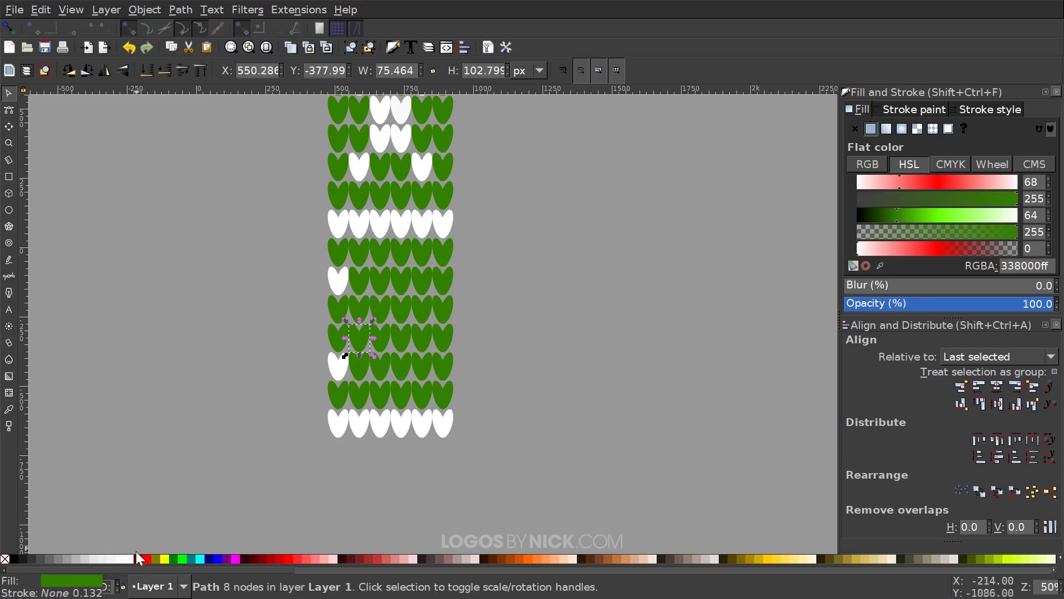
pyautogui.click(129, 559)
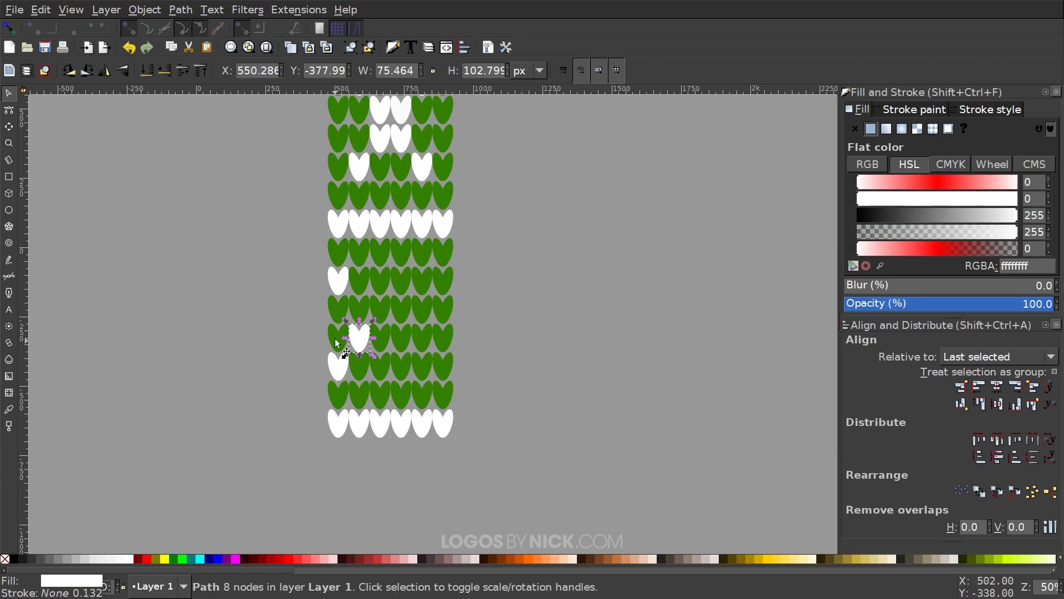
# Whiten further hearts along the diagonal to complete the zigzag motif
pyautogui.click(385, 307)
pyautogui.keyDown('shift'); pyautogui.click(406, 273); pyautogui.keyUp('shift')
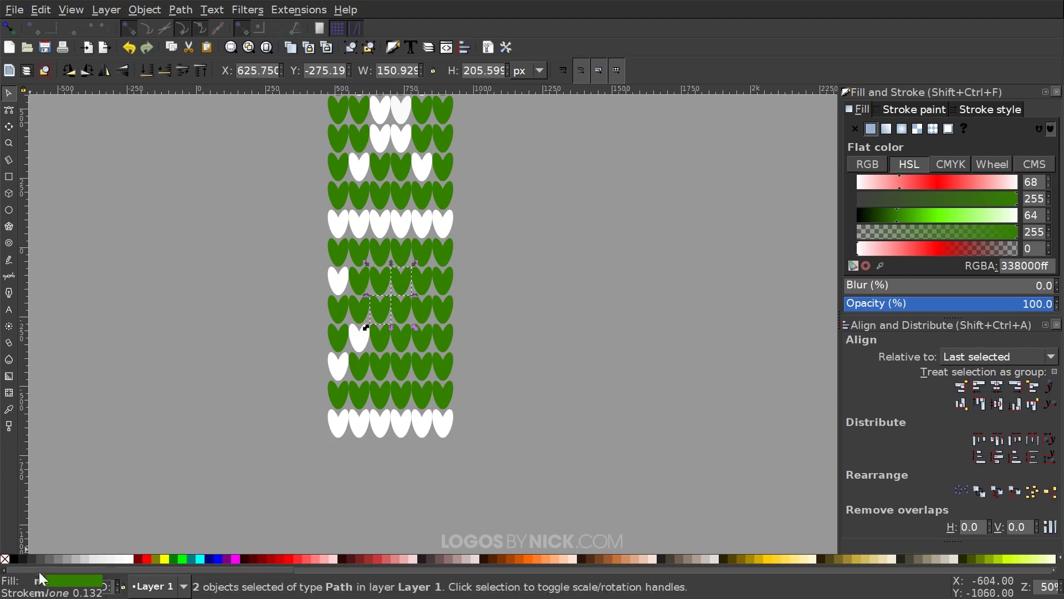
pyautogui.click(128, 558)
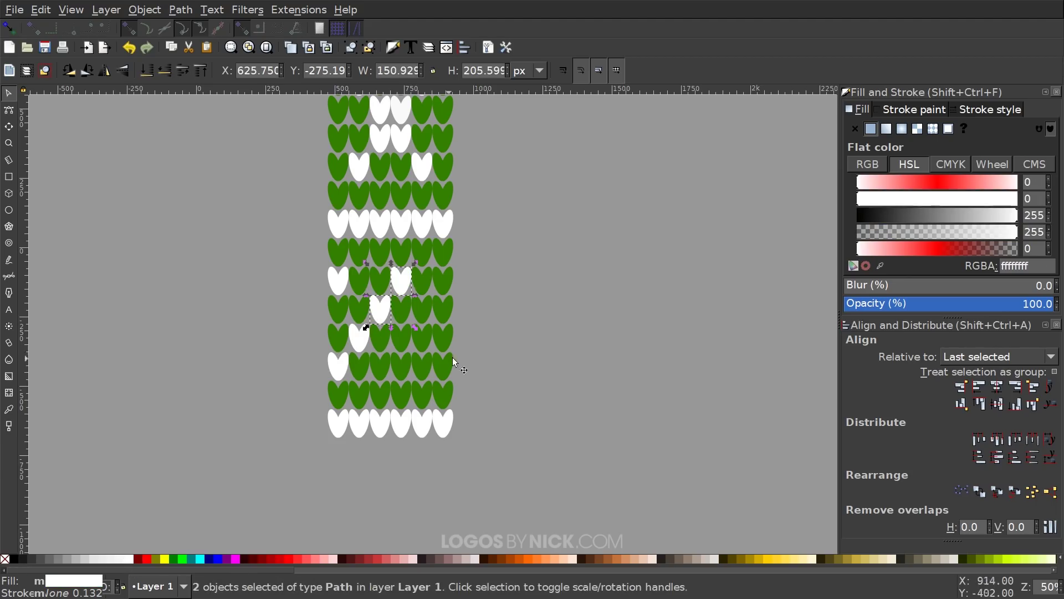
pyautogui.click(419, 309)
pyautogui.click(126, 560)
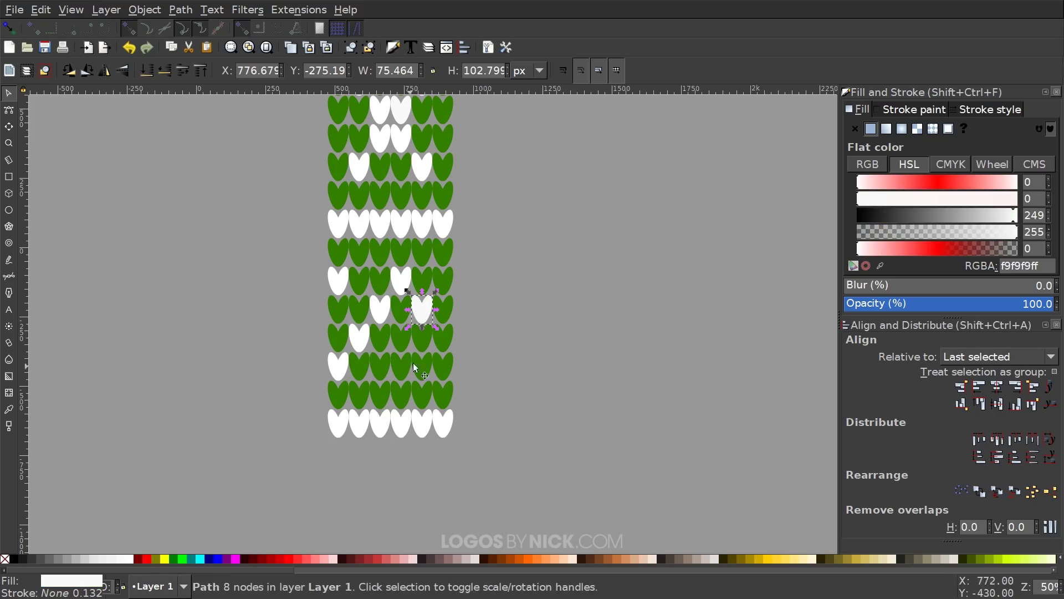
pyautogui.click(451, 331)
pyautogui.click(132, 559)
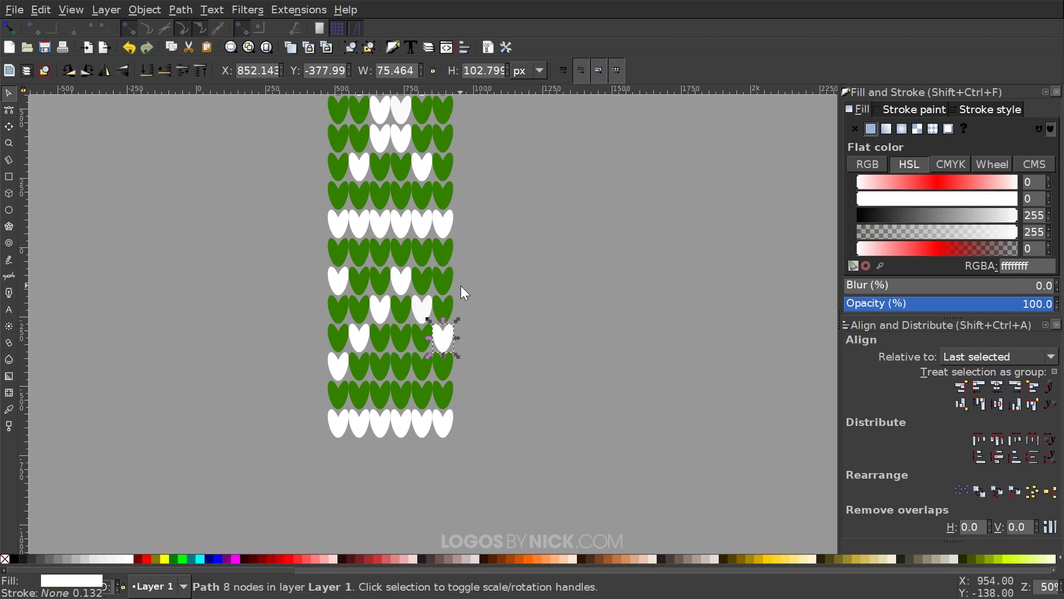
pyautogui.scroll(3, 527, 403)
pyautogui.hscroll(2, 527, 404)
# Whiten the green heart just above the white bottom row, extending the lower zigzag
pyautogui.press('Escape')
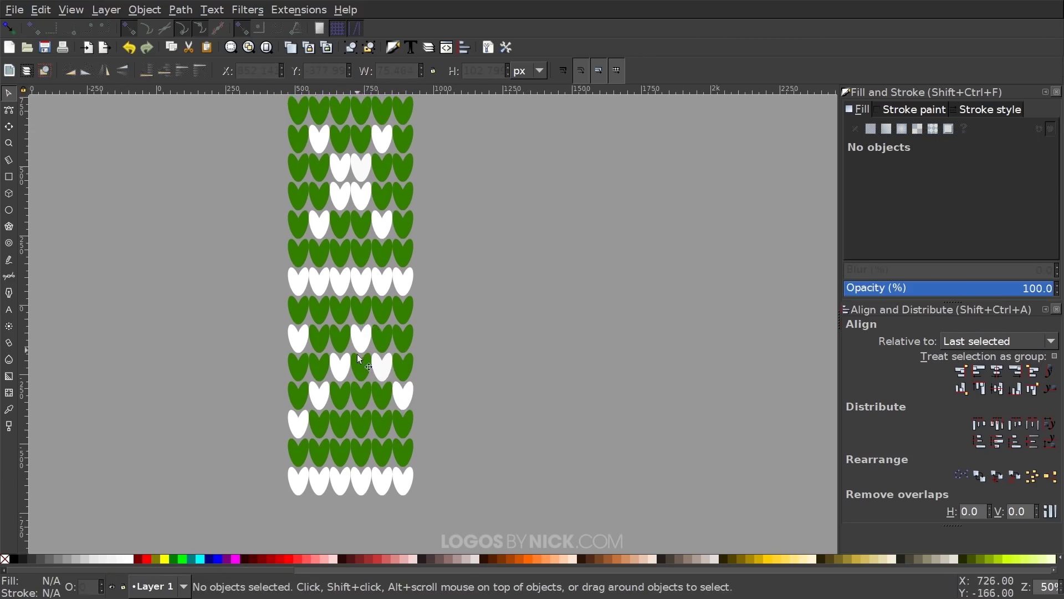
pyautogui.click(361, 338)
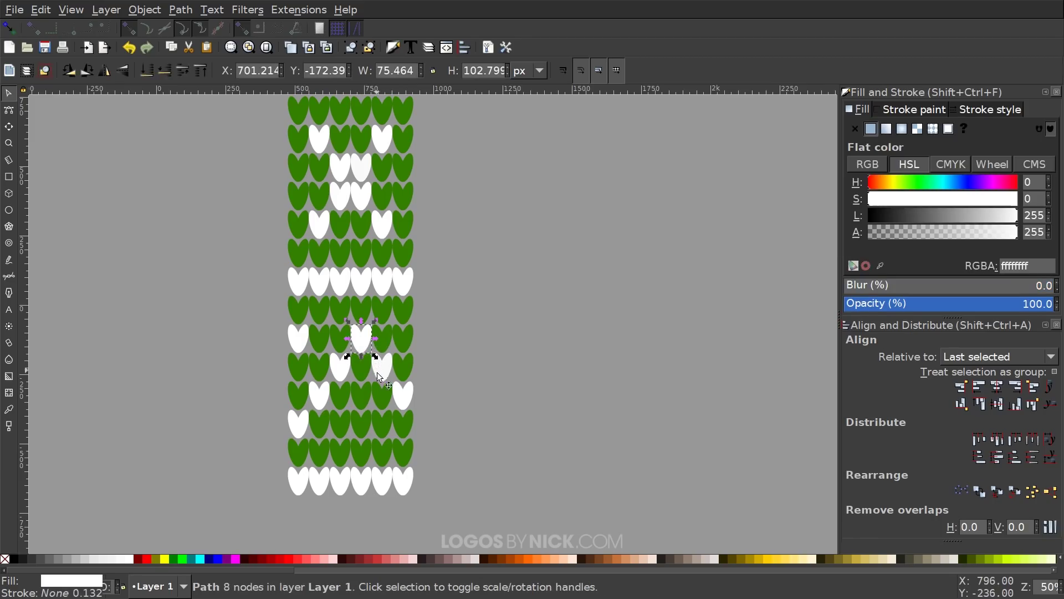
pyautogui.click(364, 430)
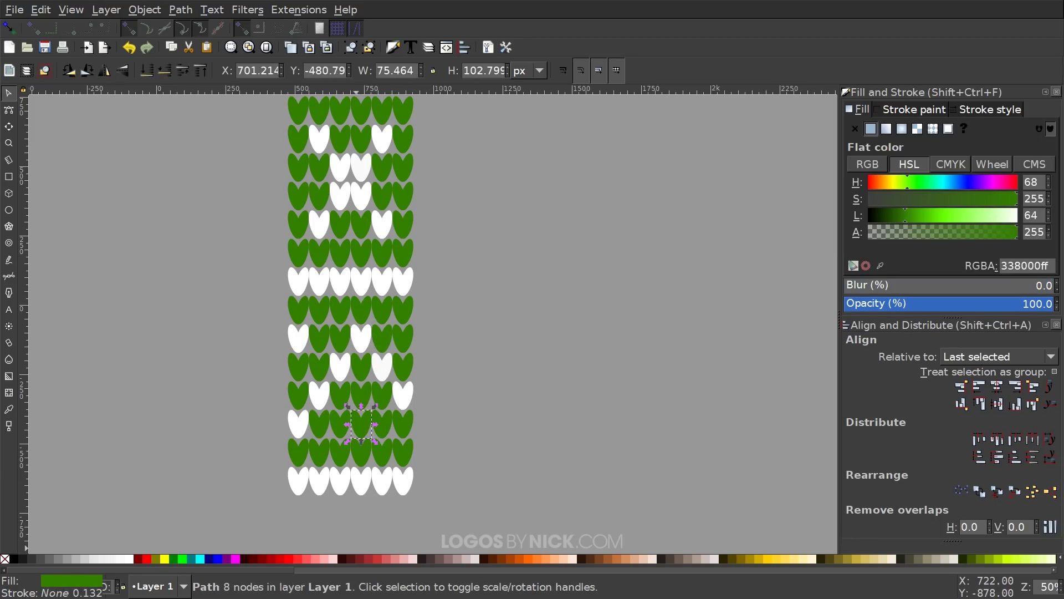
pyautogui.click(130, 559)
pyautogui.scroll(2, 730, 119)
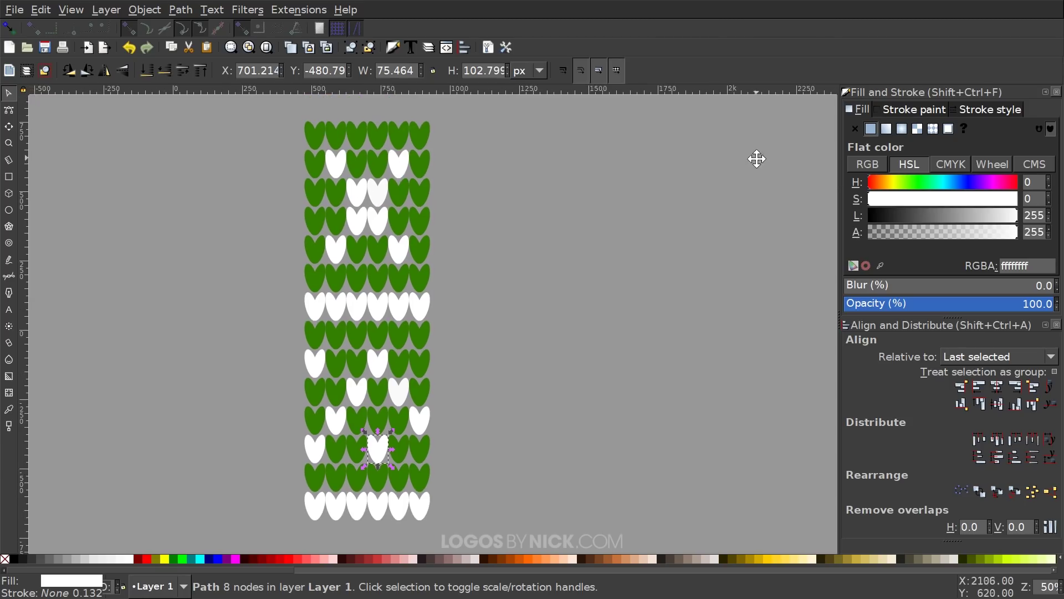
pyautogui.moveTo(618, 239); pyautogui.dragTo(617, 235)
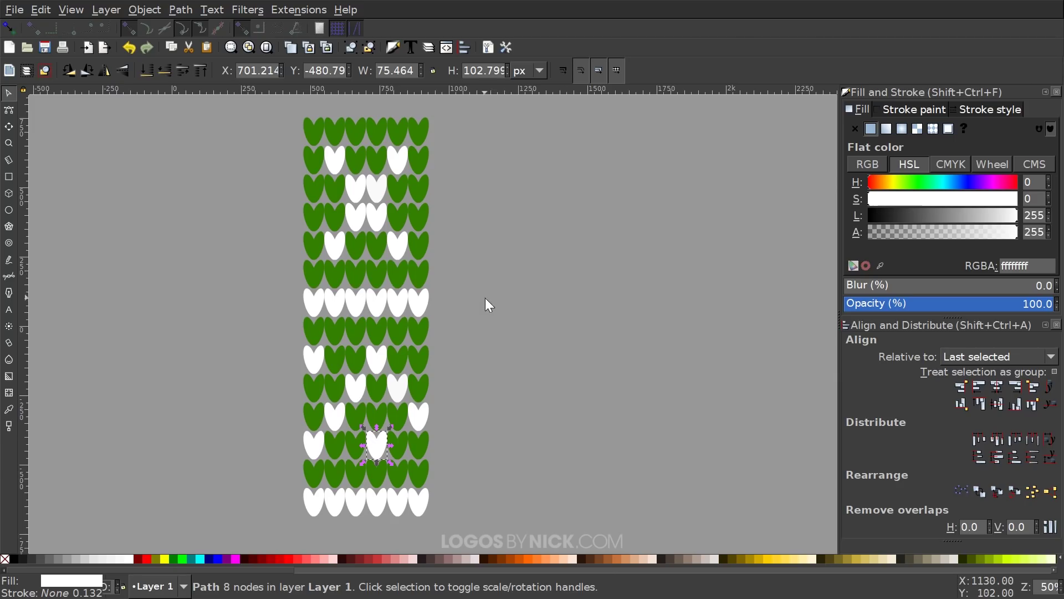
pyautogui.hscroll(3, 484, 298)
pyautogui.scroll(-1, 484, 298)
pyautogui.scroll(-1, 440, 347)
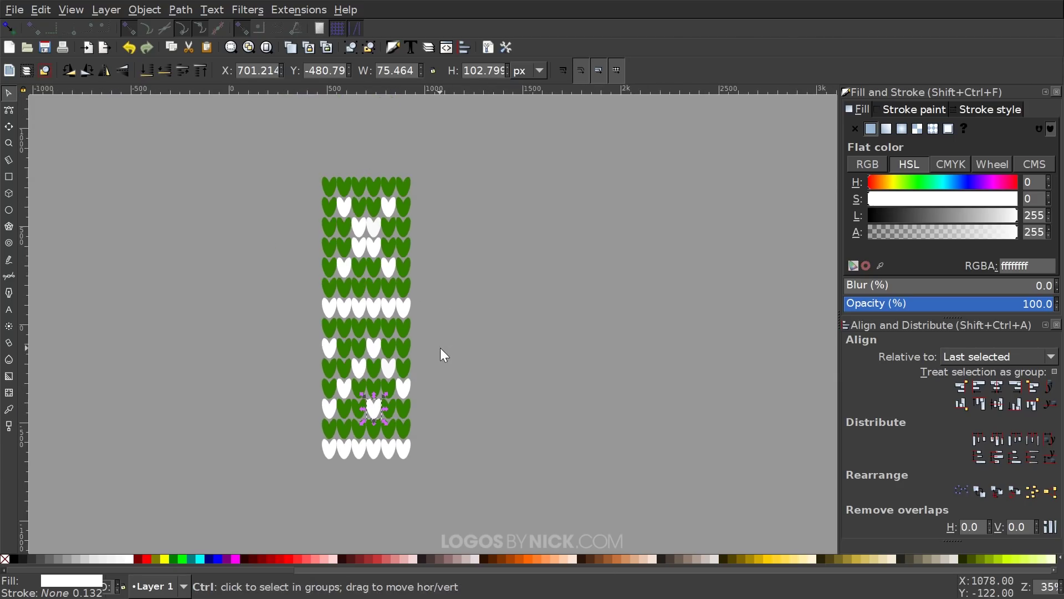
pyautogui.scroll(-1, 431, 331)
# Group all 84 hearts into one object and copy that group to the clipboard
pyautogui.moveTo(482, 476); pyautogui.dragTo(261, 107)
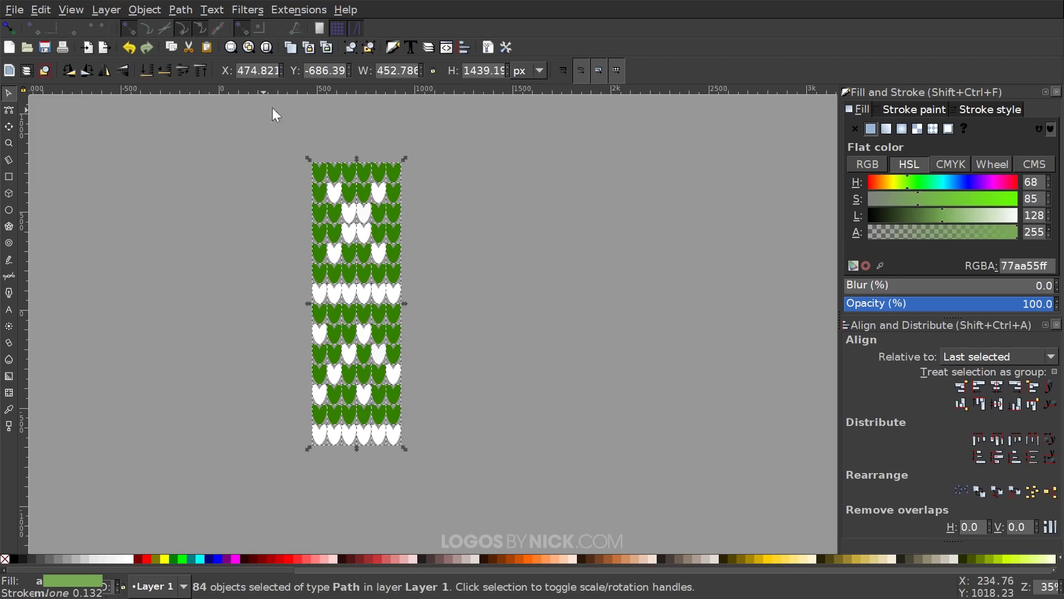
pyautogui.click(353, 49)
pyautogui.rightClick(352, 173)
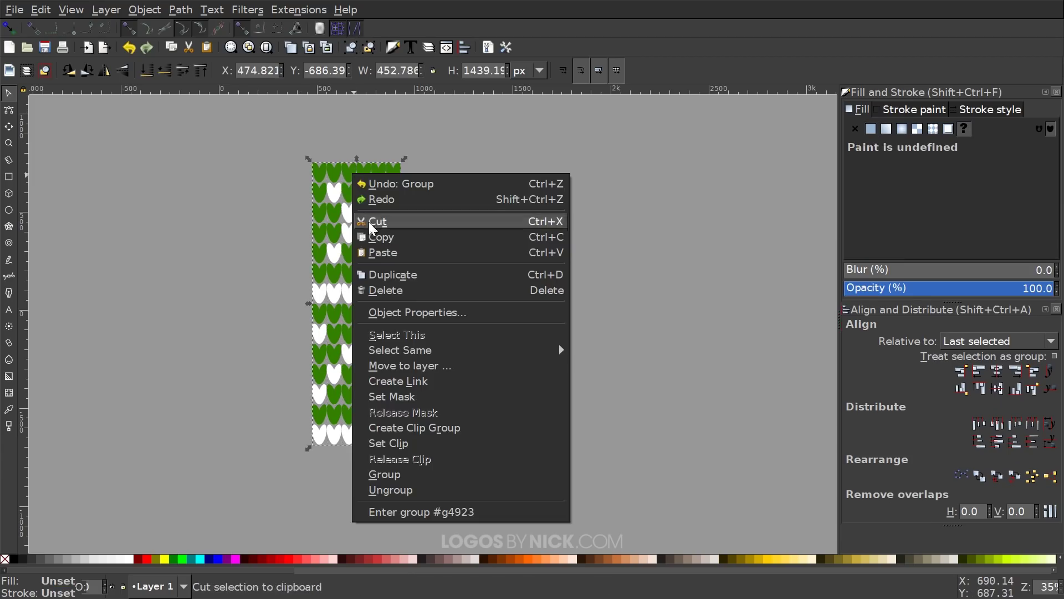
pyautogui.click(380, 237)
pyautogui.click(554, 248)
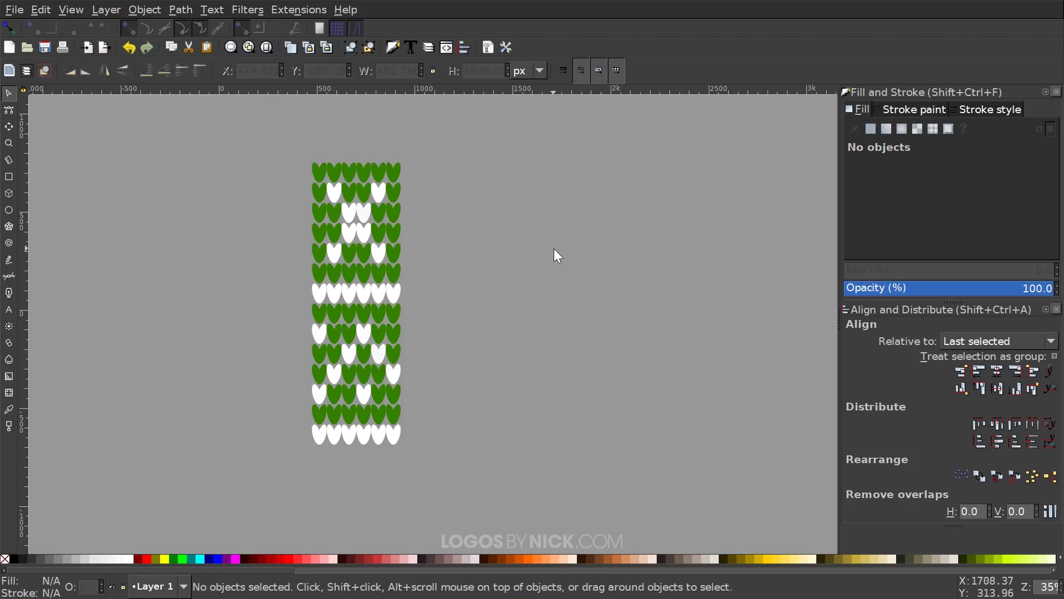
pyautogui.moveTo(543, 248); pyautogui.dragTo(516, 239)
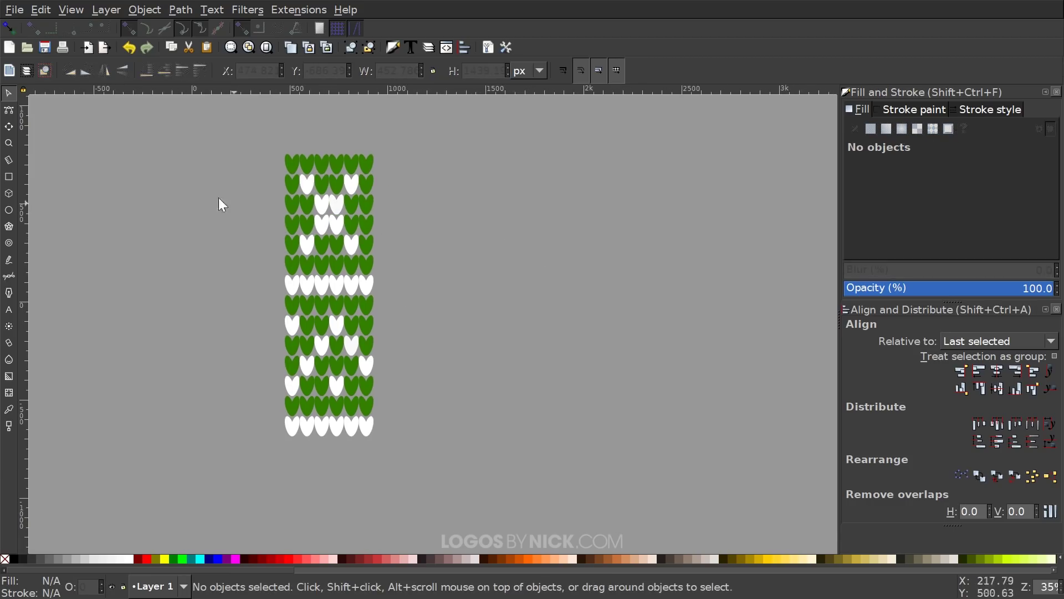
# Draw a tall sharp-cornered rectangle, about 475 × 1338 px, right of the hearts
pyautogui.click(7, 178)
pyautogui.moveTo(483, 139); pyautogui.dragTo(576, 402)
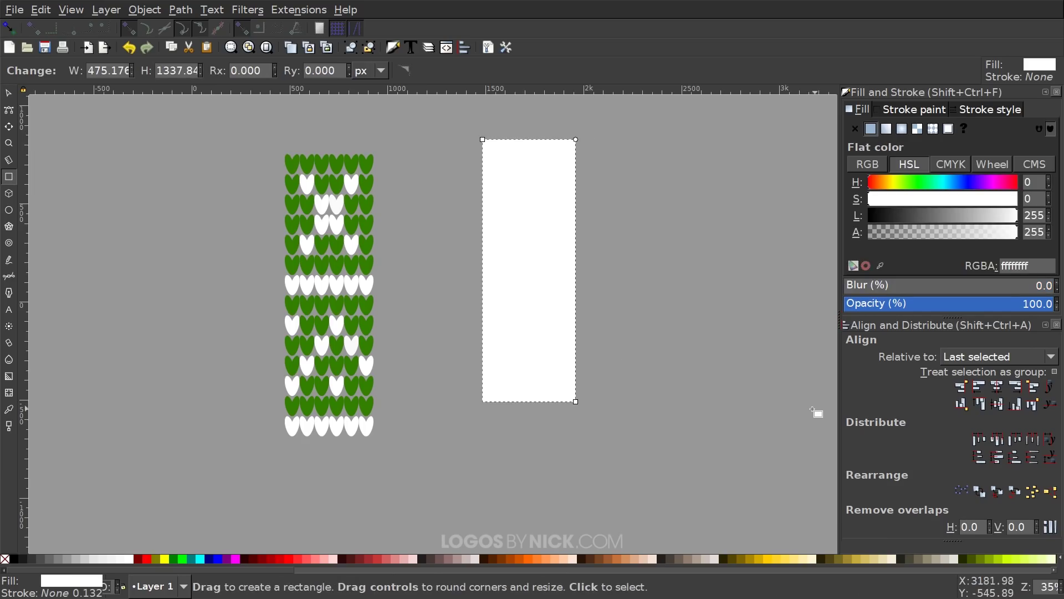
pyautogui.click(41, 10)
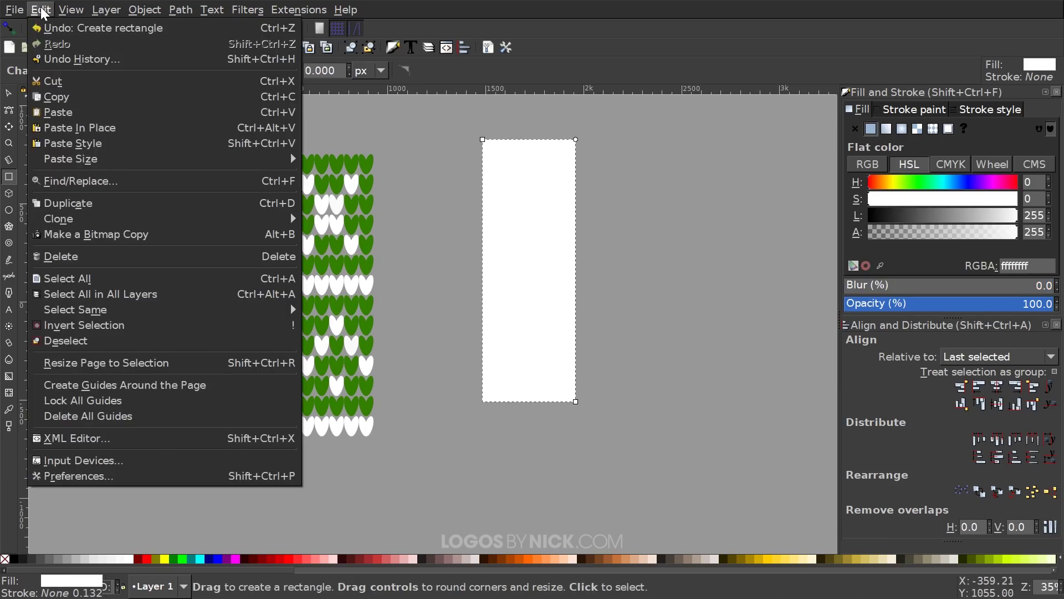
pyautogui.click(41, 10)
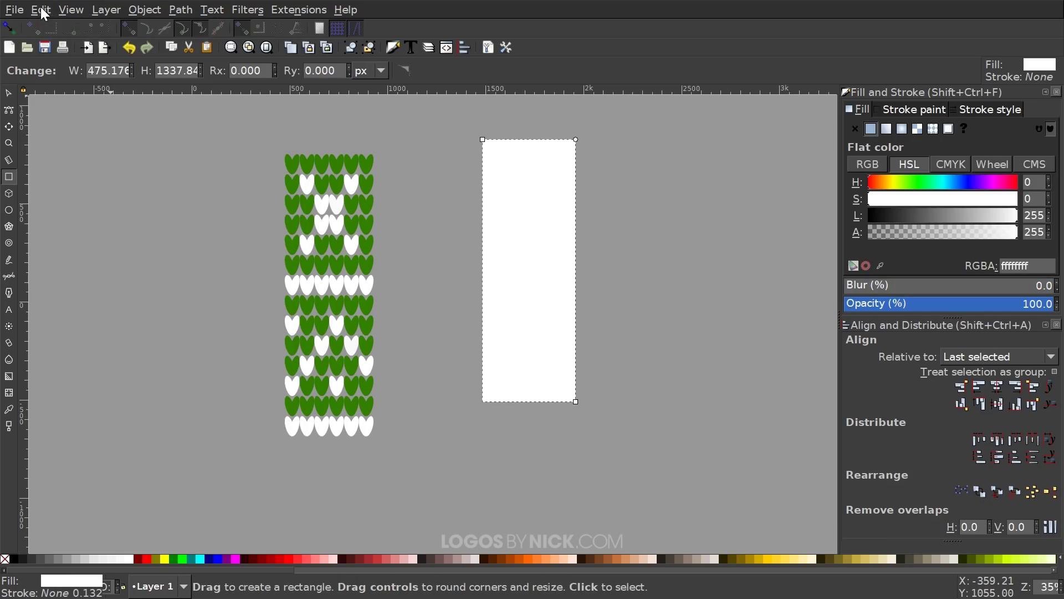
pyautogui.click(404, 68)
pyautogui.moveTo(496, 153); pyautogui.dragTo(494, 152)
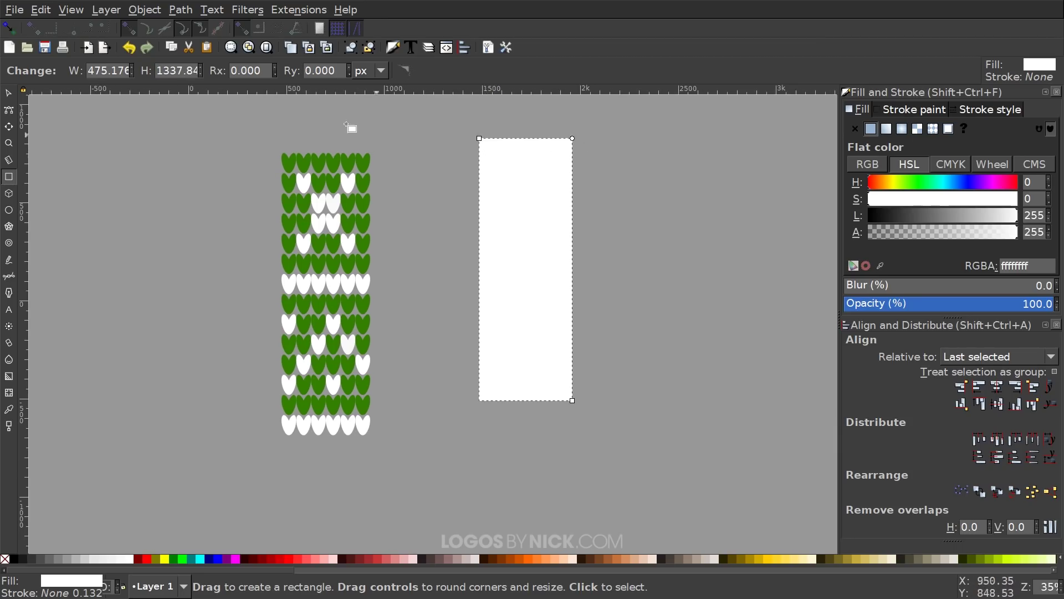
# Paste the hearts' size onto the rectangle, making it about 453 × 1439 px
pyautogui.click(41, 9)
pyautogui.moveTo(96, 161)
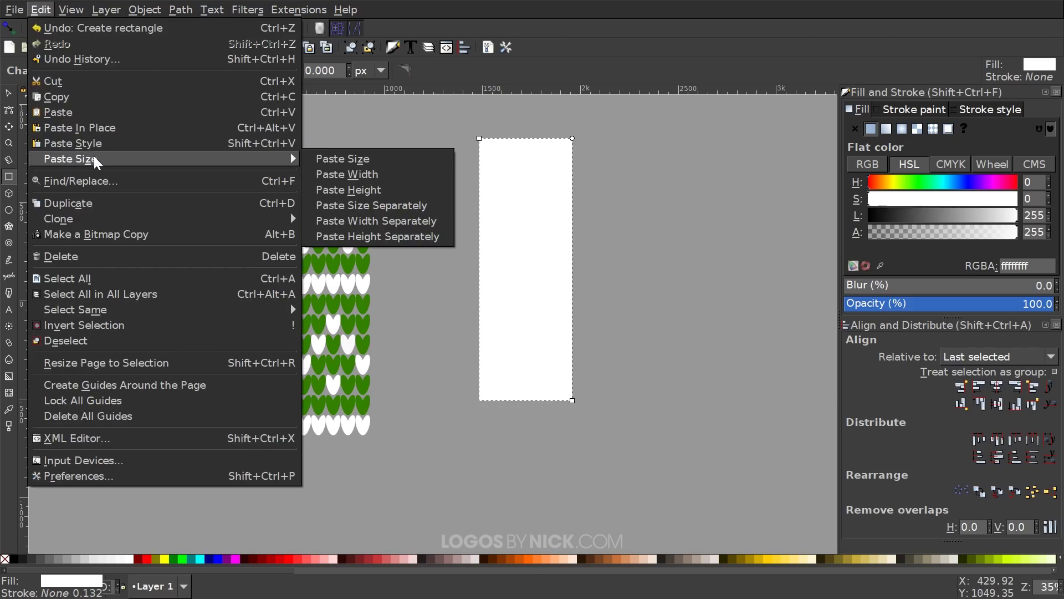
pyautogui.click(345, 160)
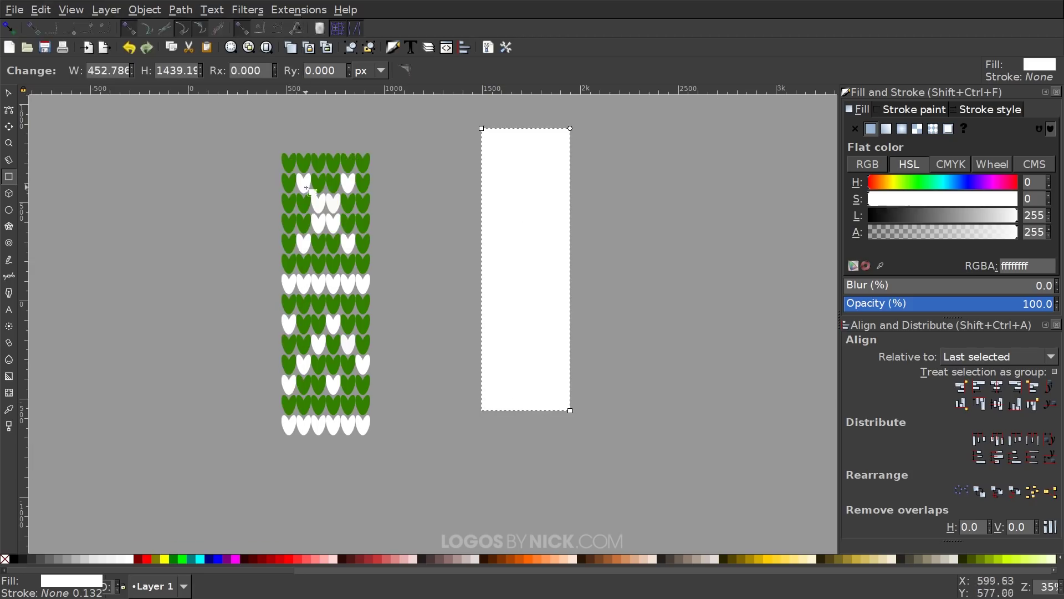
pyautogui.moveTo(539, 265); pyautogui.dragTo(510, 290)
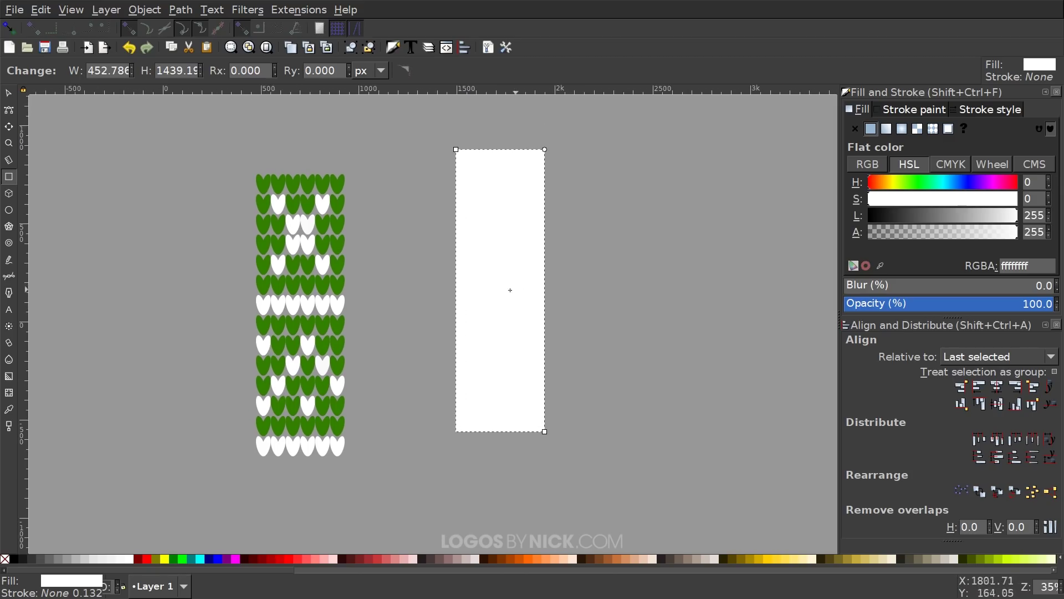
# Convert the rectangle to a path and fill it dark green #112B00
pyautogui.click(181, 9)
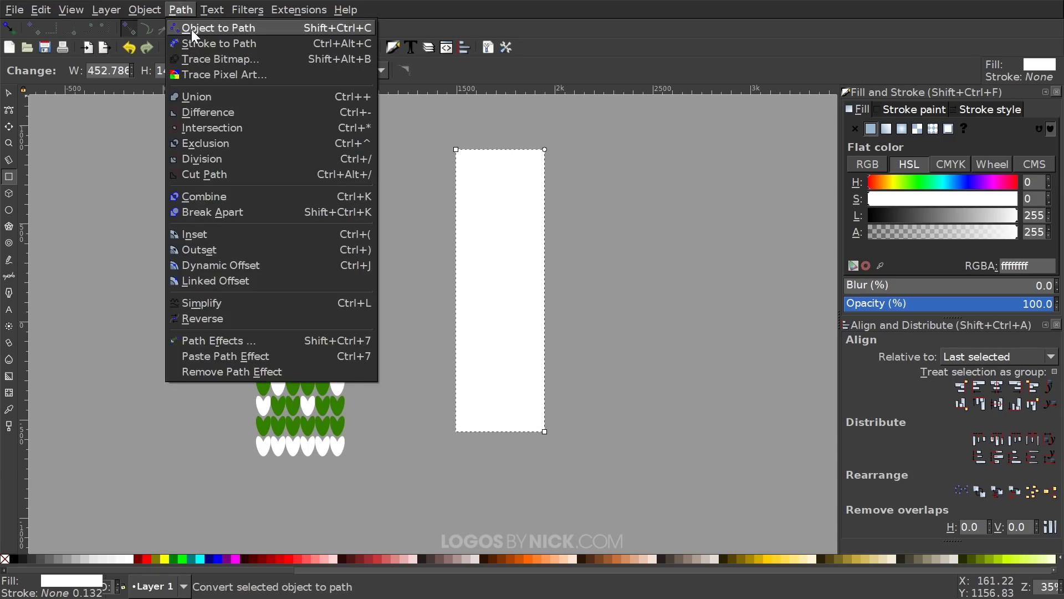
pyautogui.click(191, 33)
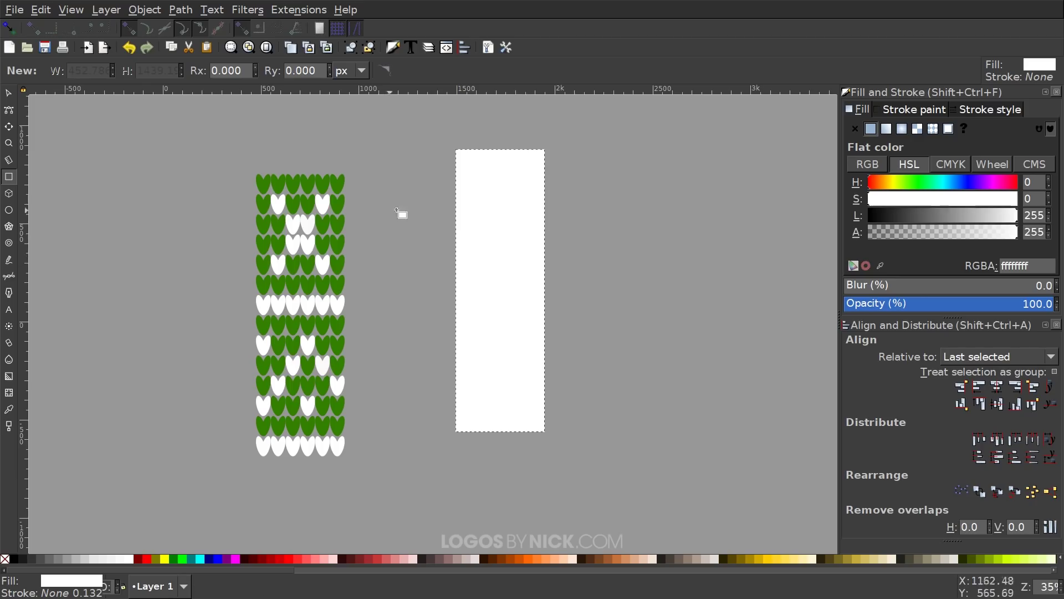
pyautogui.moveTo(220, 568); pyautogui.dragTo(376, 563)
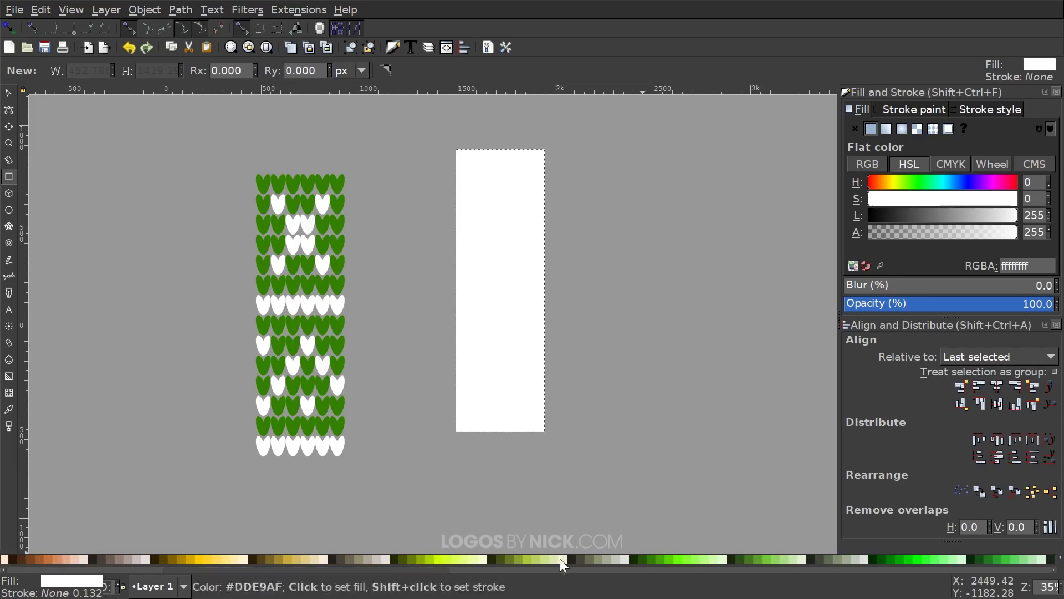
pyautogui.click(636, 558)
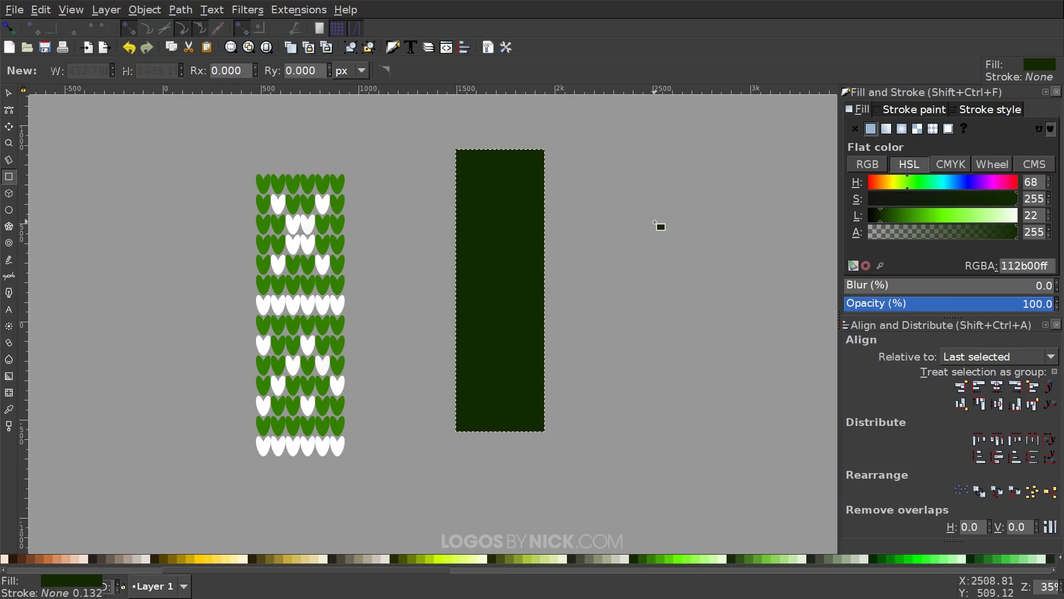
# Move the dark green rectangle left toward the hearts and select both objects
pyautogui.click(8, 93)
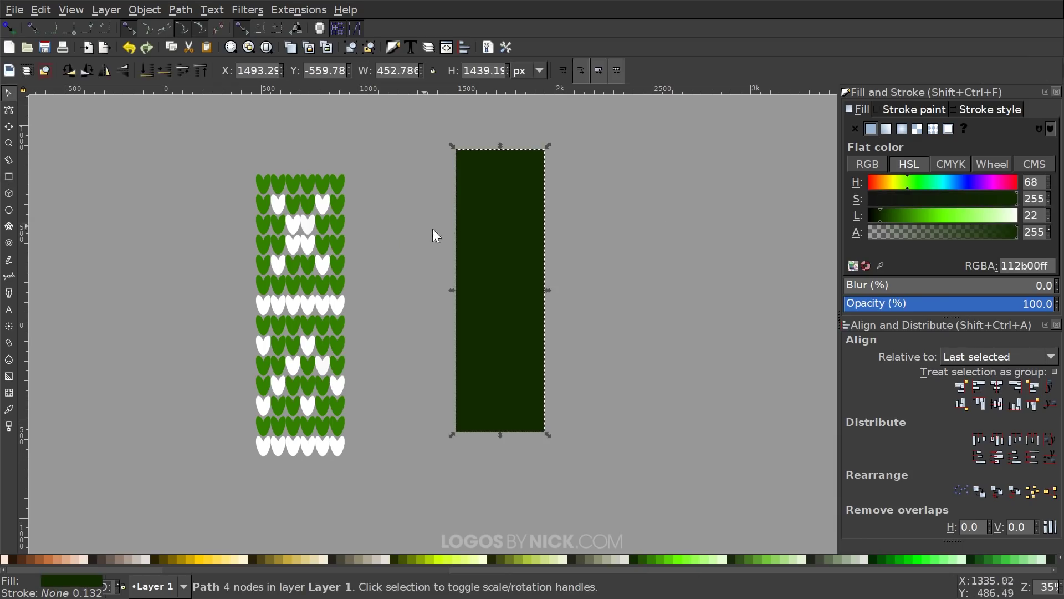
pyautogui.moveTo(514, 215); pyautogui.dragTo(499, 222)
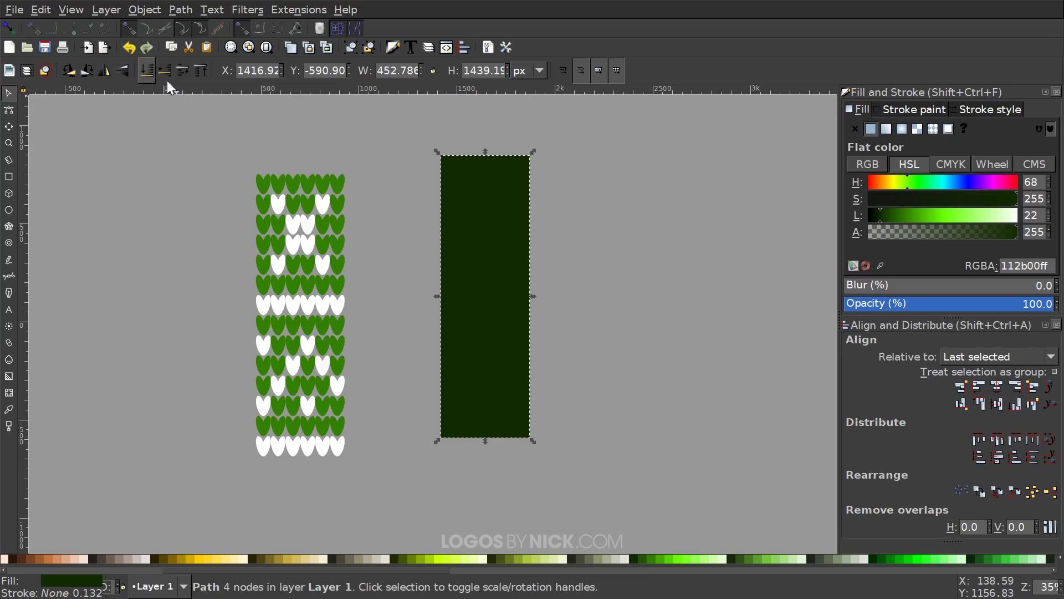
pyautogui.moveTo(481, 206); pyautogui.dragTo(447, 197)
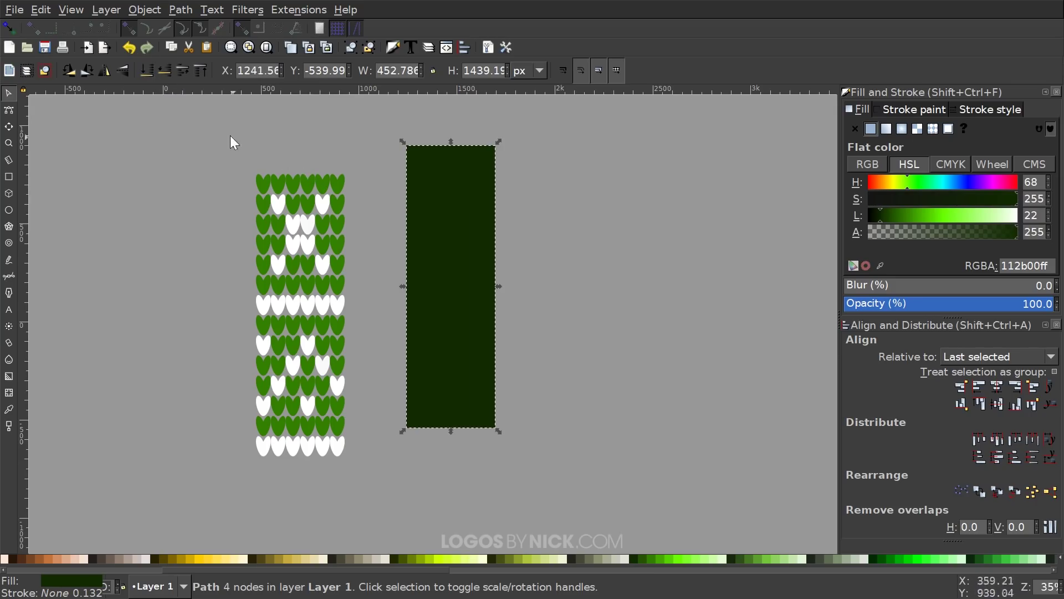
pyautogui.click(146, 72)
pyautogui.moveTo(624, 512); pyautogui.dragTo(197, 105)
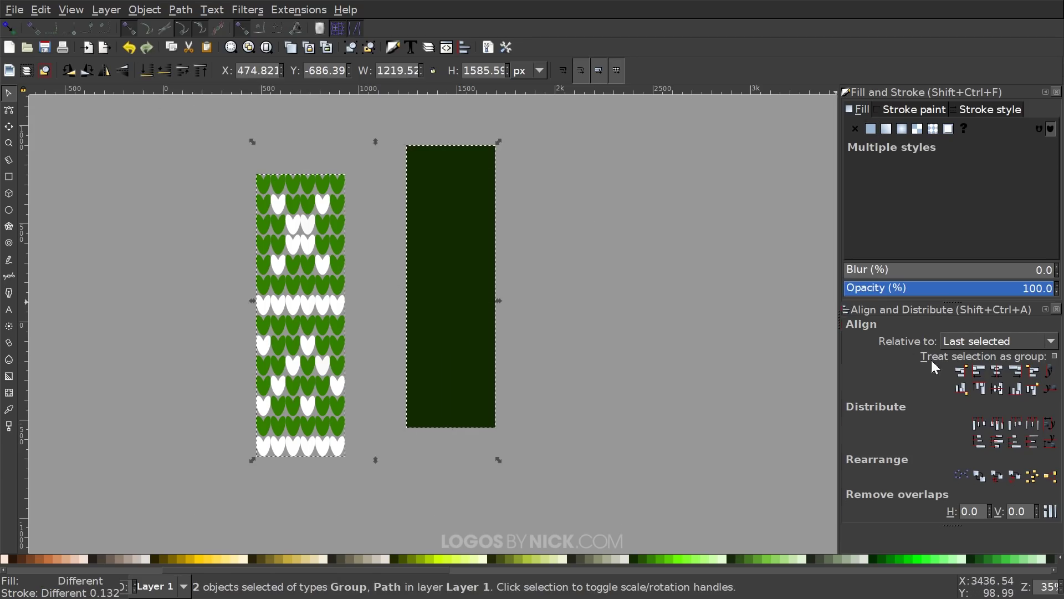
# Centre the dark rectangle behind the hearts on both axes and group them
pyautogui.click(993, 370)
pyautogui.click(998, 388)
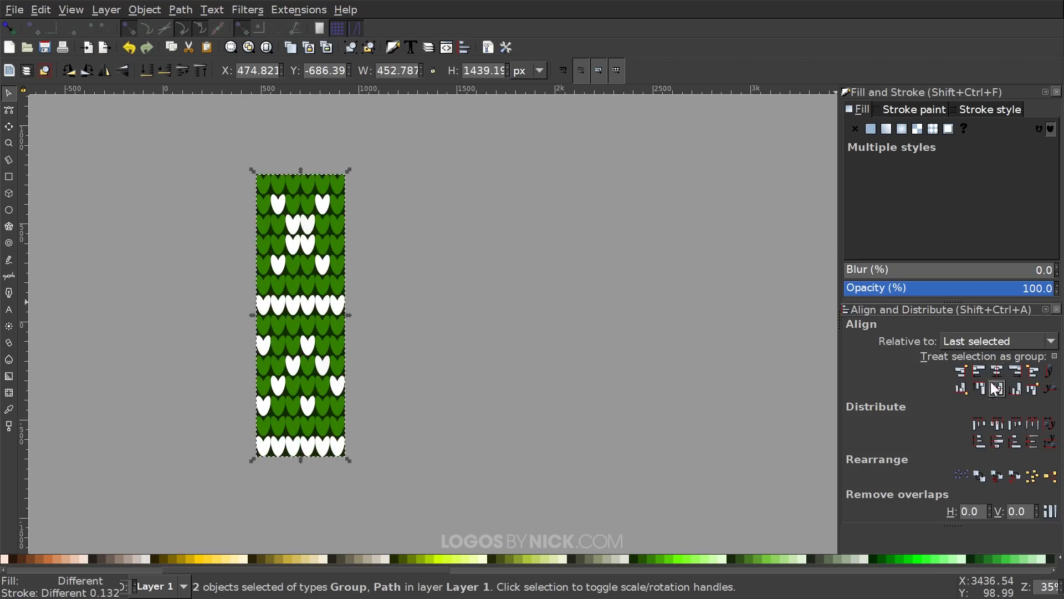
pyautogui.moveTo(284, 326); pyautogui.dragTo(277, 314)
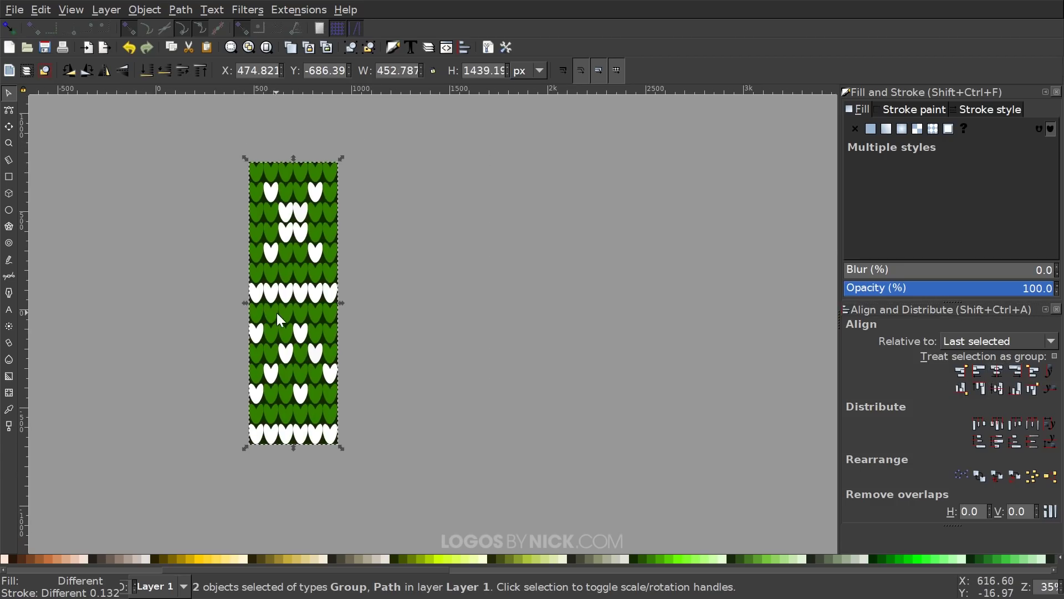
pyautogui.click(350, 47)
# Zoom out and move the 453 × 1439 px tile group into position
pyautogui.moveTo(441, 317); pyautogui.dragTo(513, 305)
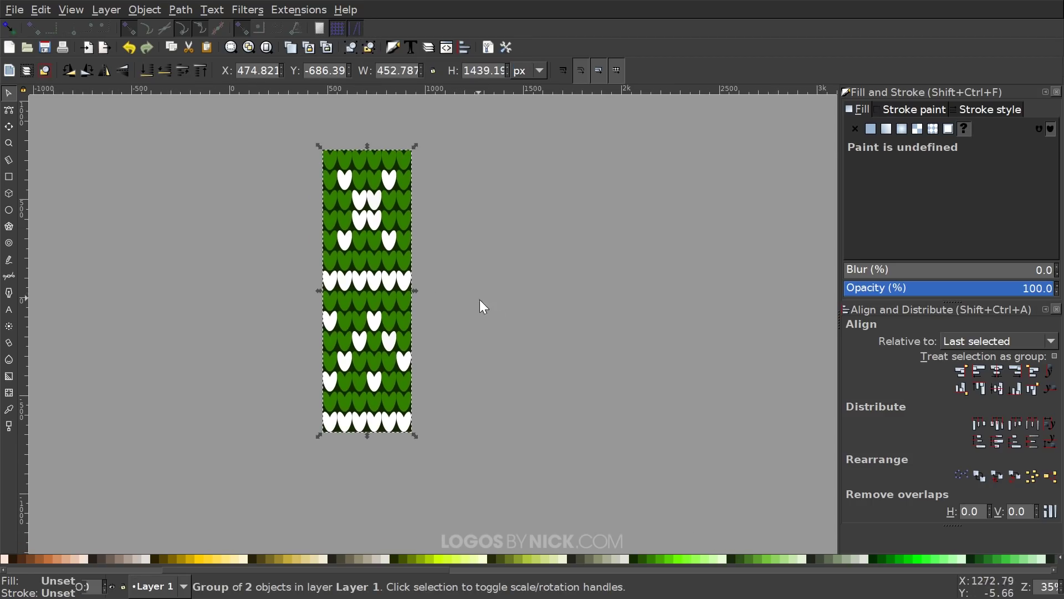
pyautogui.keyDown('ctrl'); pyautogui.scroll(-4, 524, 313); pyautogui.keyUp('ctrl')
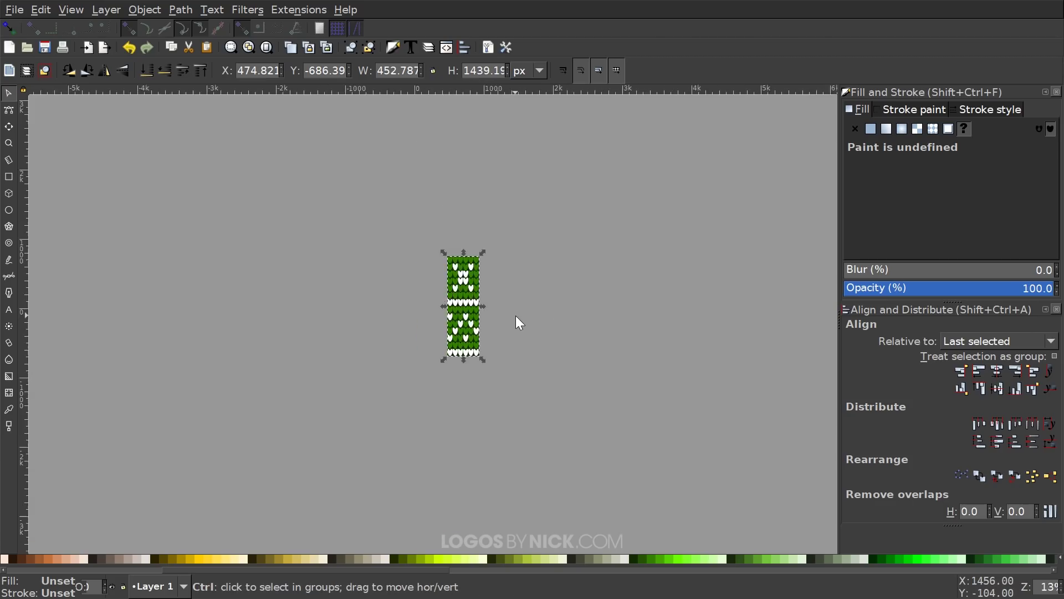
pyautogui.moveTo(519, 320); pyautogui.dragTo(349, 223)
pyautogui.click(413, 270)
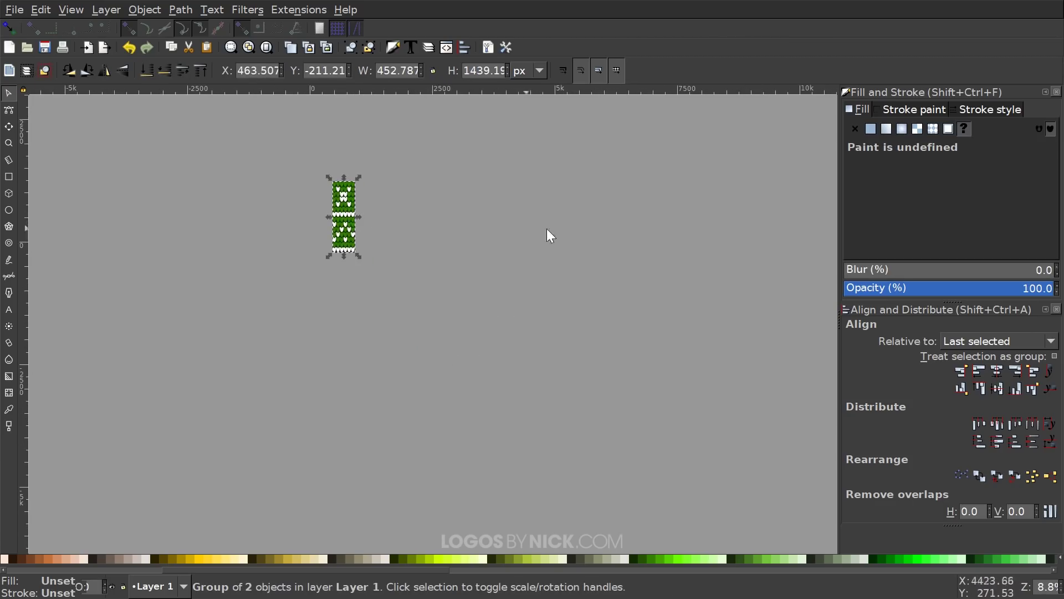
pyautogui.click(504, 233)
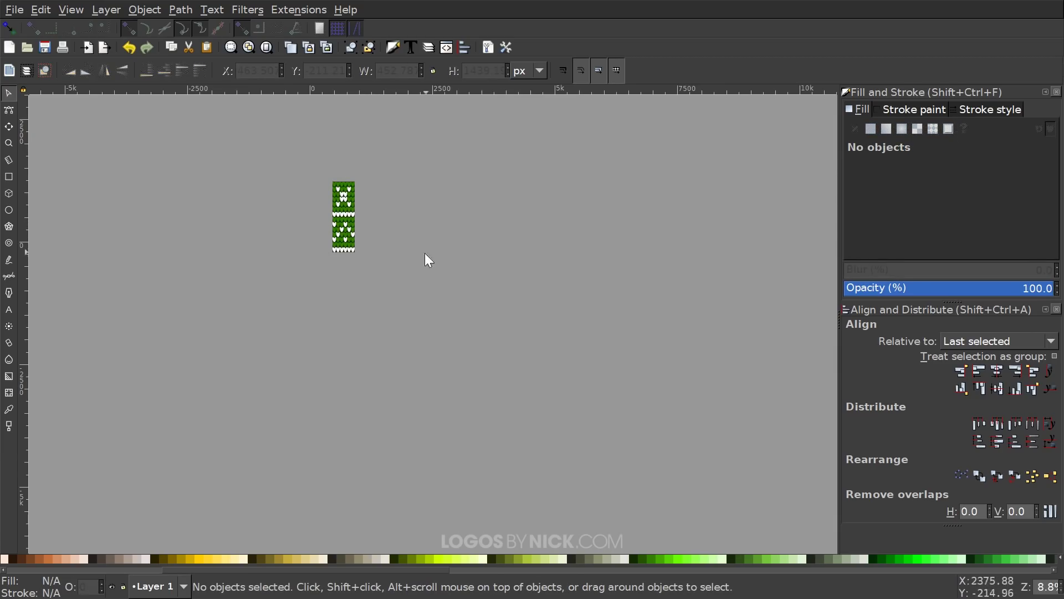
pyautogui.moveTo(427, 256); pyautogui.dragTo(326, 259)
pyautogui.moveTo(268, 232); pyautogui.dragTo(309, 219)
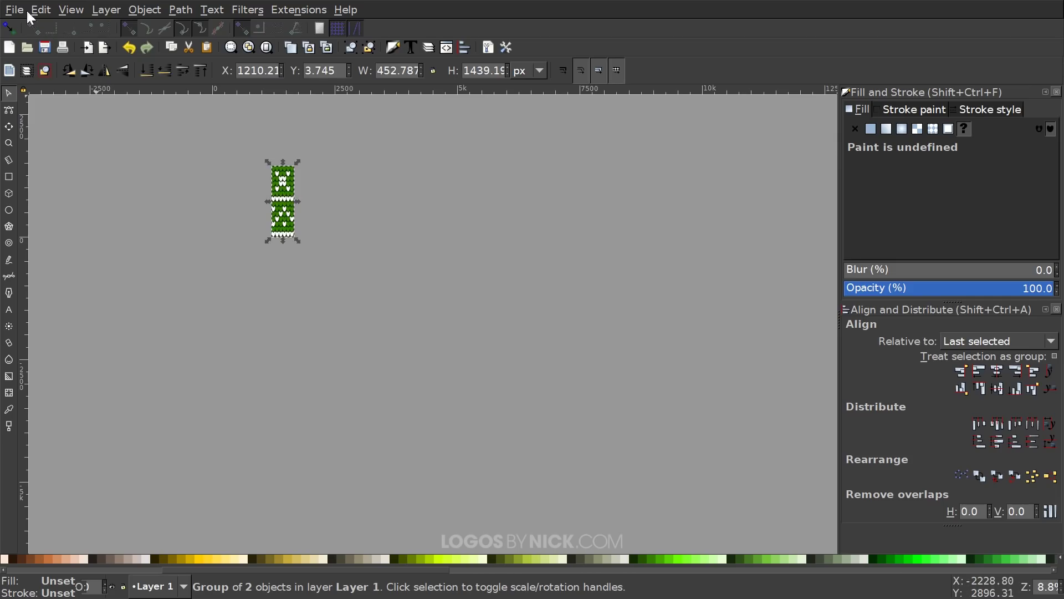
# Create 30 P1 simple-translation tiled clones of the tile in 3 rows by 10 columns
pyautogui.click(41, 10)
pyautogui.moveTo(83, 218)
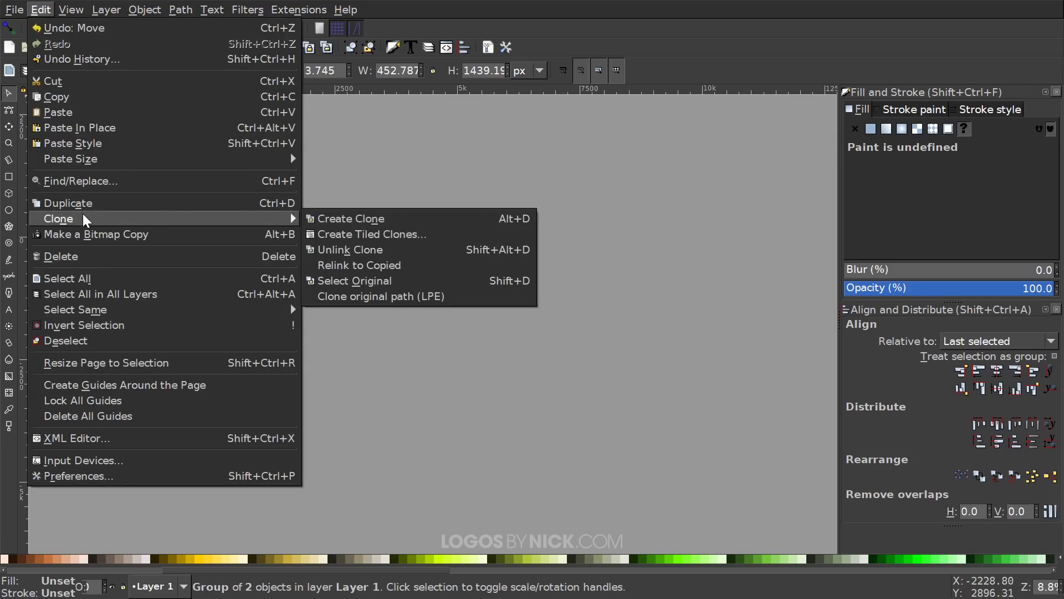
pyautogui.click(365, 239)
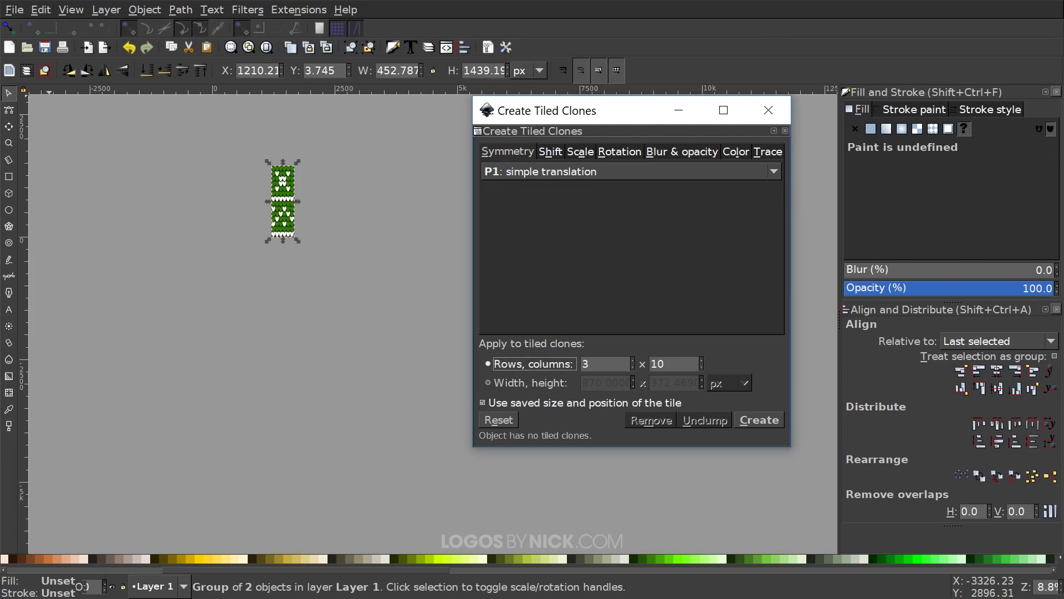
pyautogui.click(599, 364)
pyautogui.moveTo(658, 109); pyautogui.dragTo(739, 89)
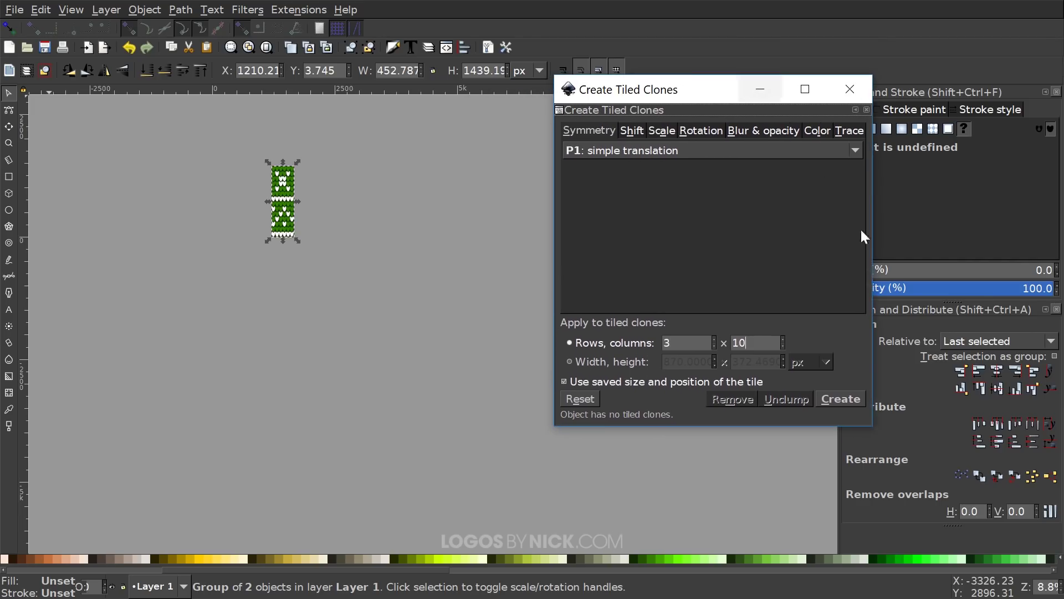
pyautogui.click(839, 404)
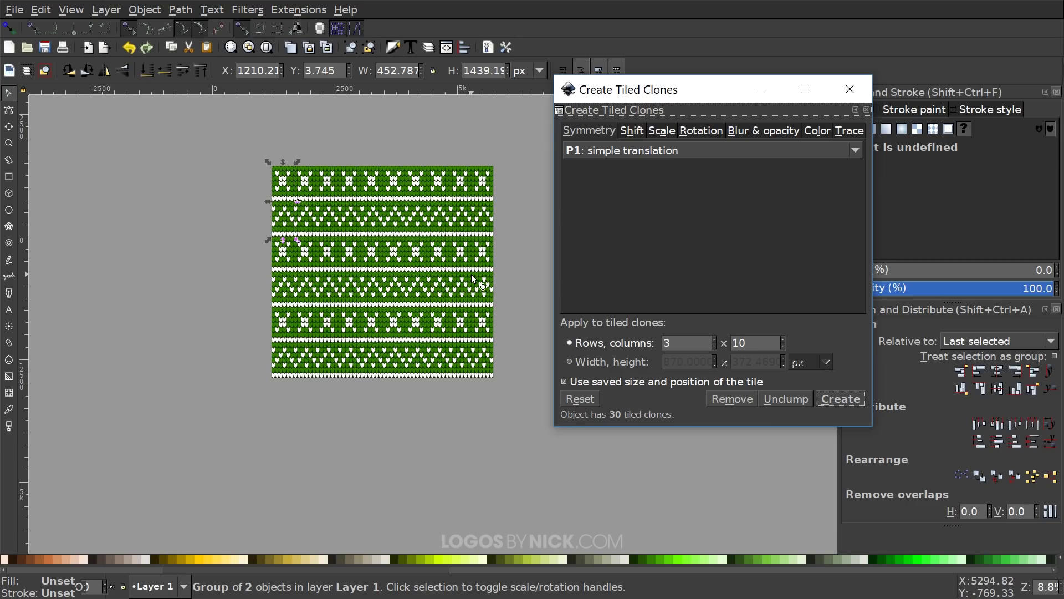
pyautogui.click(850, 89)
pyautogui.moveTo(458, 255); pyautogui.dragTo(491, 305)
pyautogui.click(489, 247)
pyautogui.scroll(1, 439, 329)
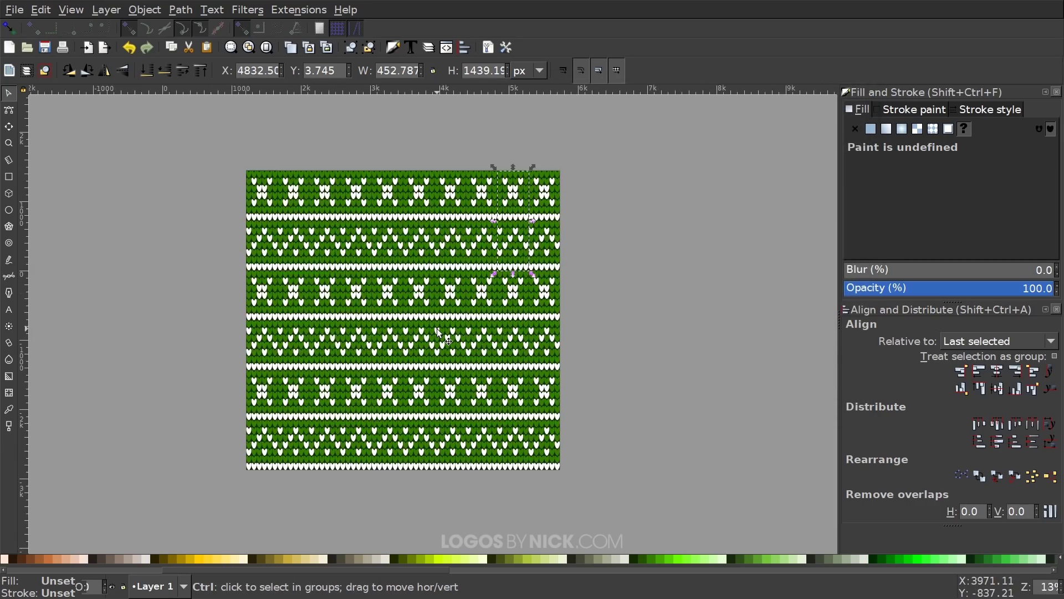
pyautogui.scroll(1, 438, 330)
pyautogui.scroll(-1, 438, 330)
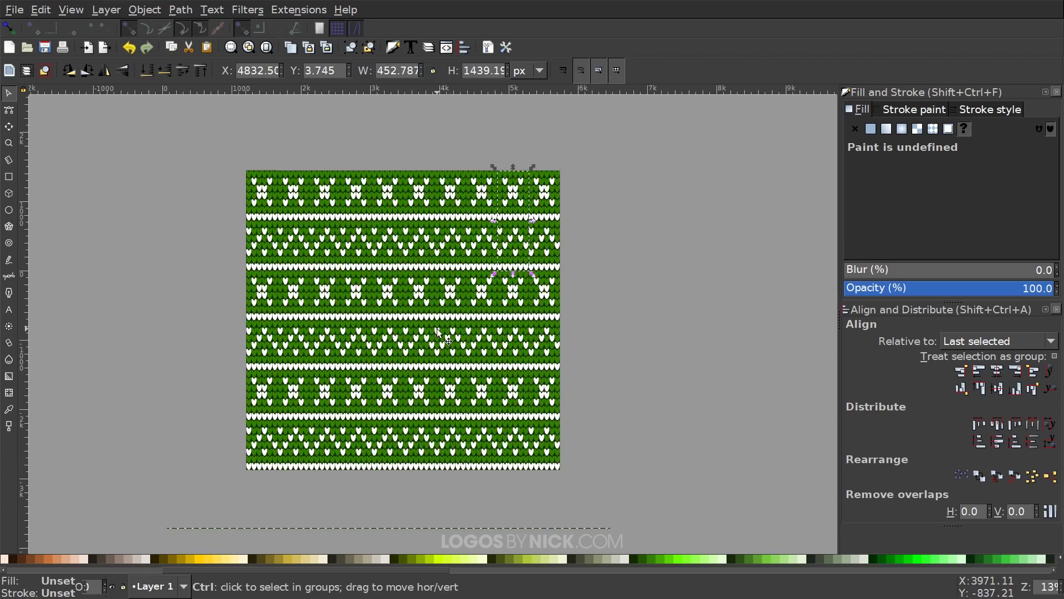
pyautogui.click(263, 190)
pyautogui.click(395, 103)
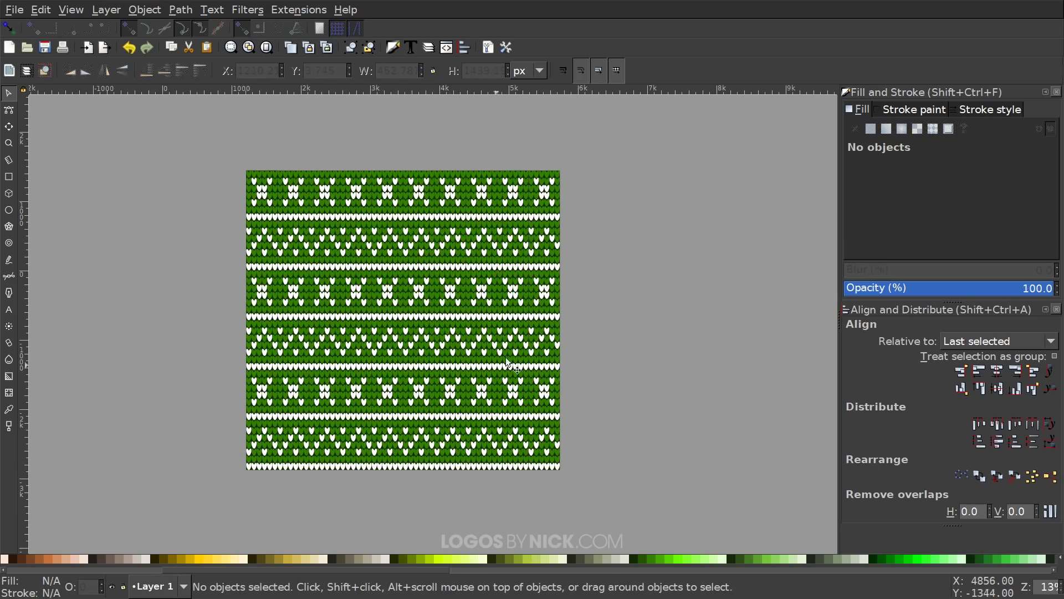
pyautogui.keyDown('ctrl'); pyautogui.scroll(4, 382, 234); pyautogui.keyUp('ctrl')
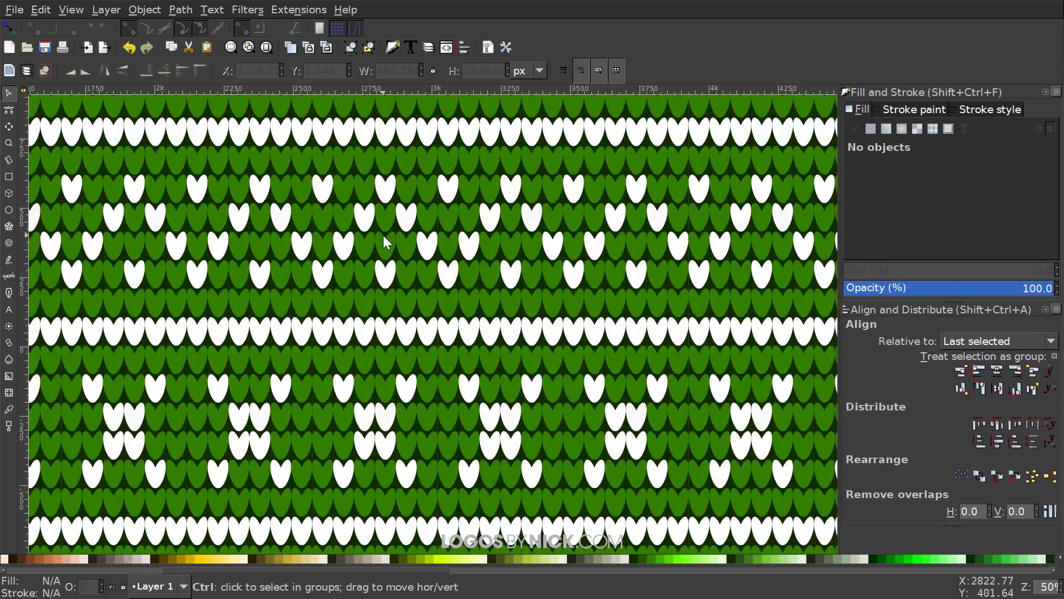
pyautogui.keyDown('ctrl'); pyautogui.scroll(-6, 414, 277); pyautogui.keyUp('ctrl')
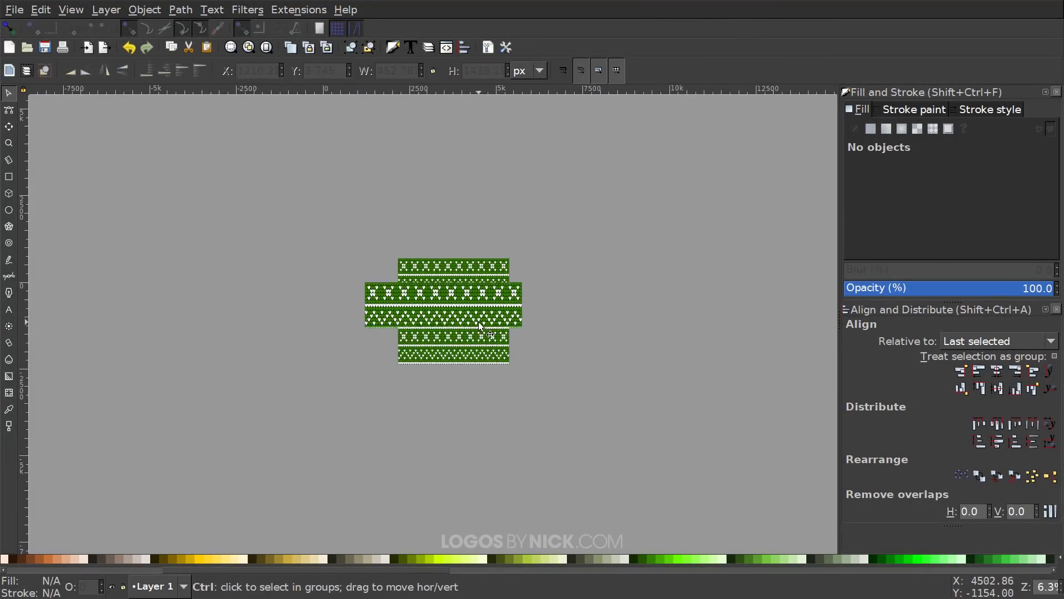
pyautogui.keyDown('ctrl'); pyautogui.scroll(2, 478, 322); pyautogui.keyUp('ctrl')
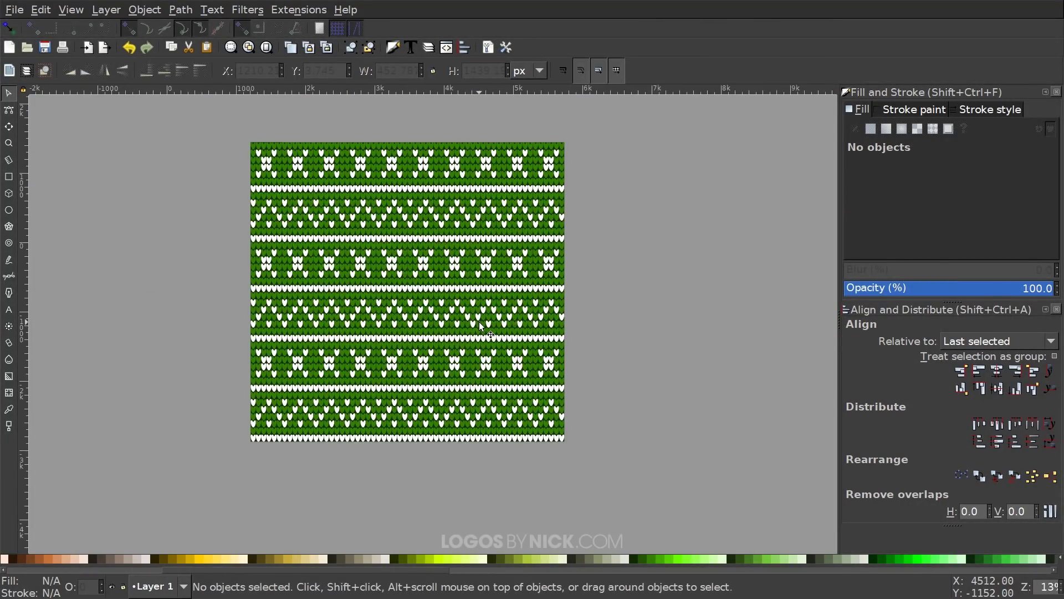
pyautogui.moveTo(487, 234); pyautogui.dragTo(528, 245)
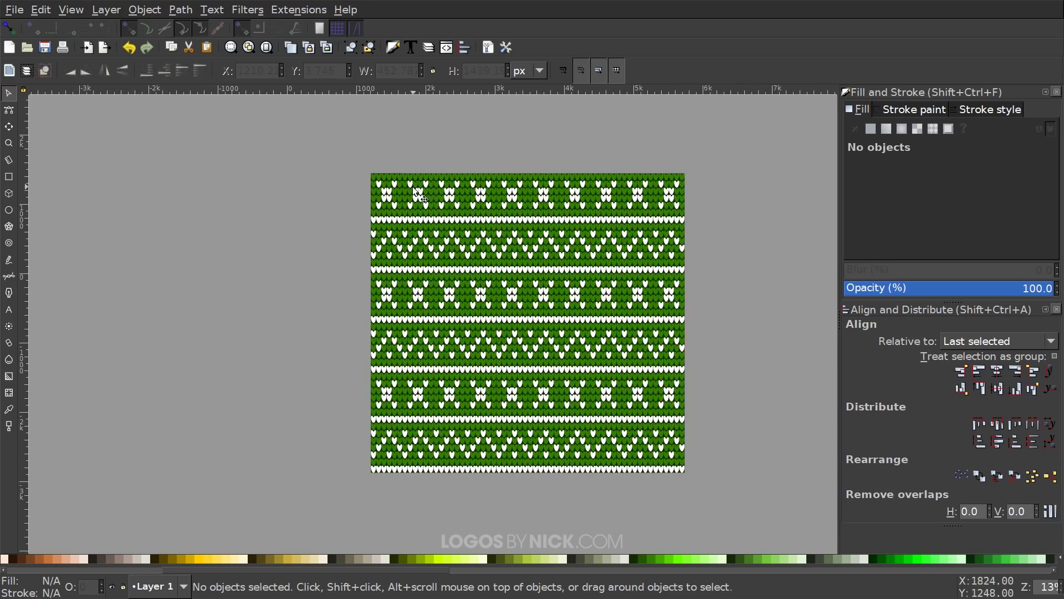
pyautogui.keyDown('ctrl'); pyautogui.scroll(2, 416, 191); pyautogui.keyUp('ctrl')
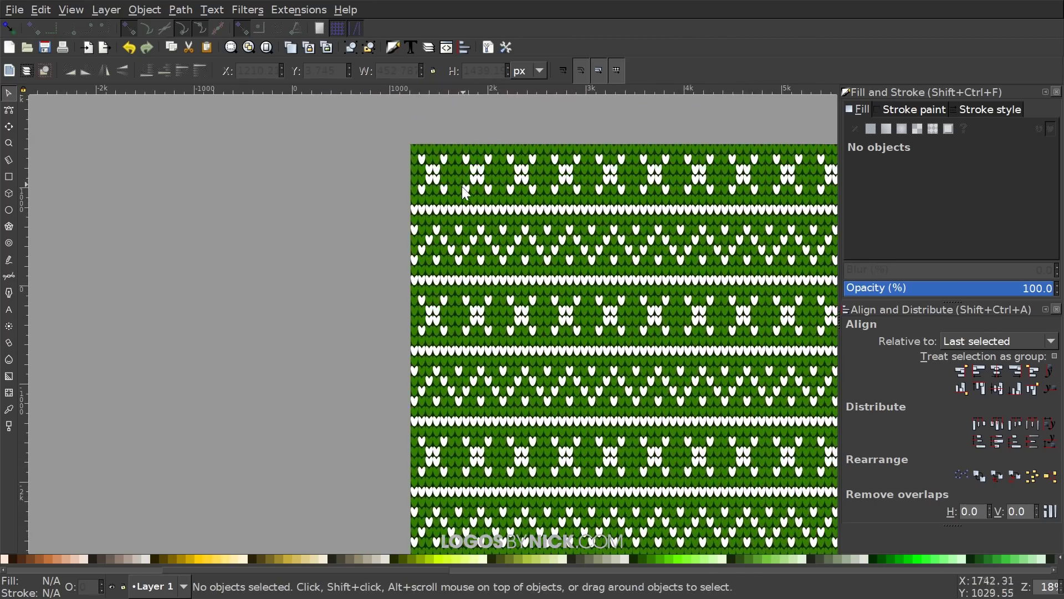
# Move the original tile far to the left, freeing a displaced clone strip
pyautogui.moveTo(444, 190); pyautogui.dragTo(367, 147)
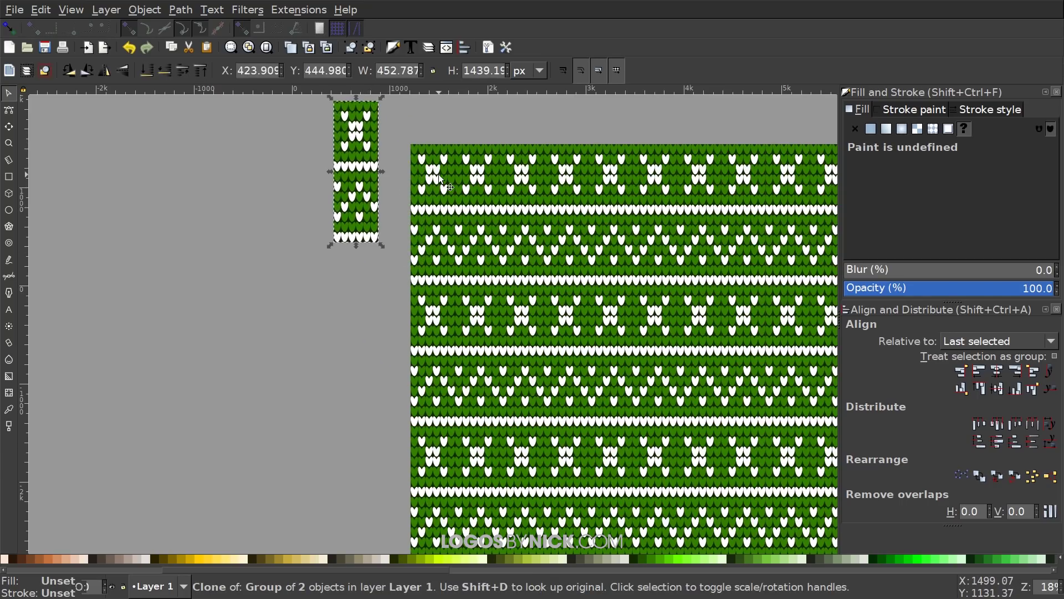
pyautogui.moveTo(440, 179); pyautogui.dragTo(125, 211)
pyautogui.moveTo(376, 166); pyautogui.dragTo(408, 188)
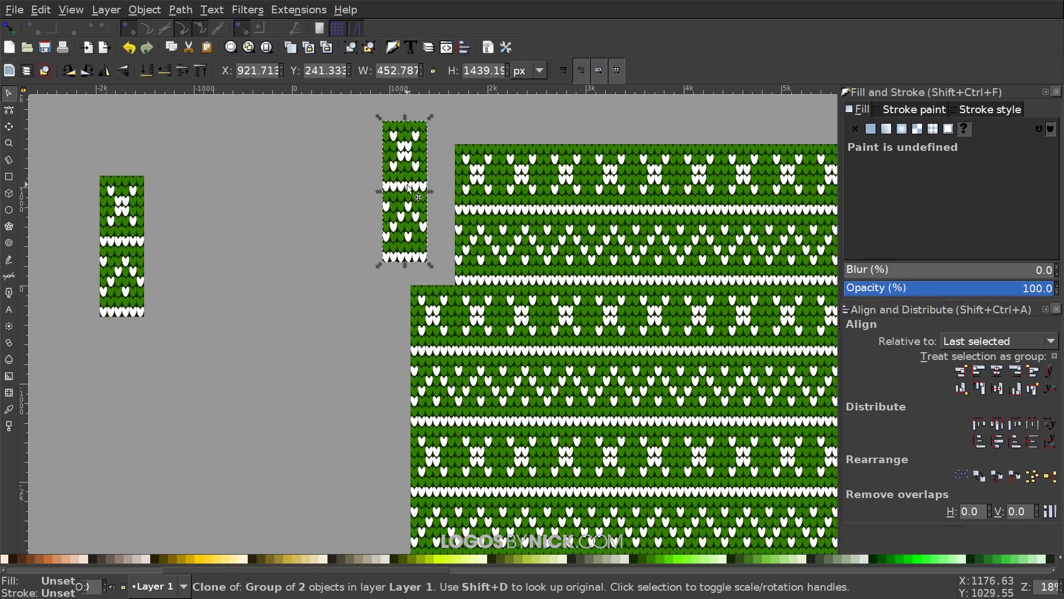
# Align the displaced clone strip flush with the pattern, then place the original tile beside it
pyautogui.keyDown('shift'); pyautogui.click(488, 157); pyautogui.keyUp('shift')
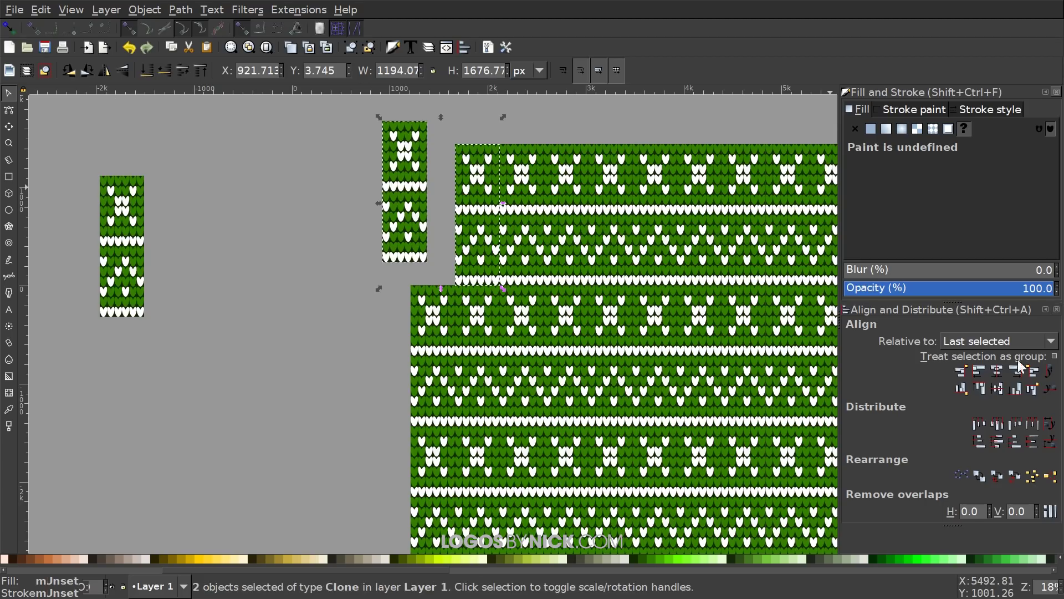
pyautogui.click(1000, 390)
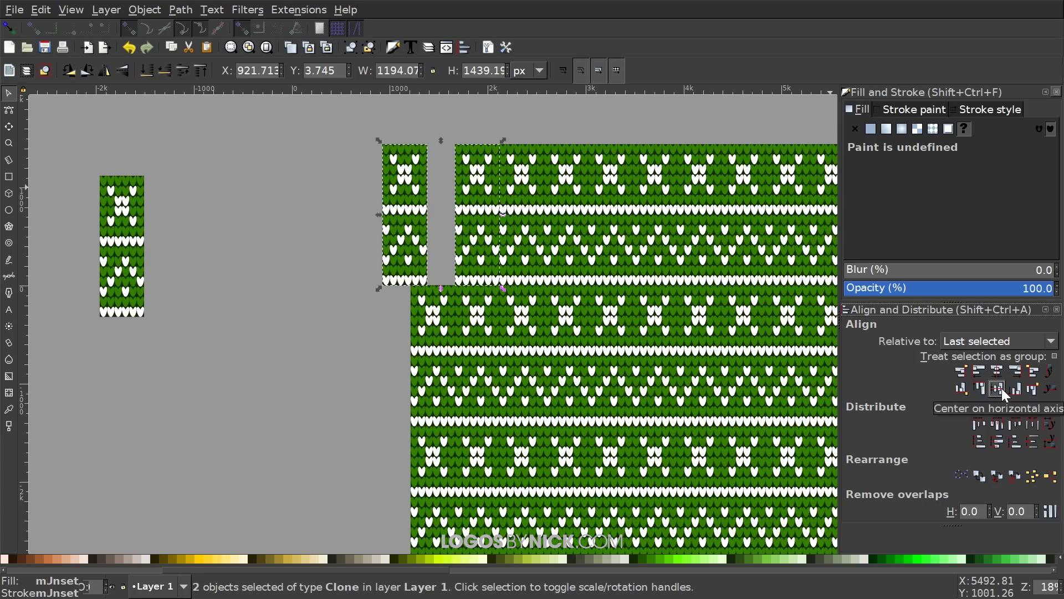
pyautogui.click(958, 371)
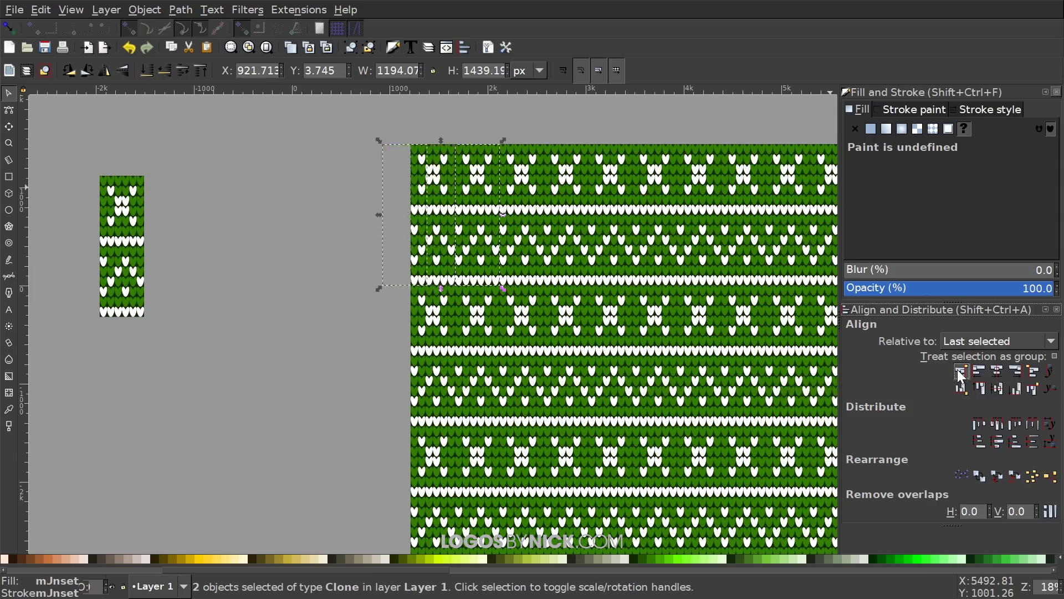
pyautogui.moveTo(406, 267); pyautogui.dragTo(517, 260)
pyautogui.moveTo(244, 245); pyautogui.dragTo(469, 222)
pyautogui.moveTo(581, 267); pyautogui.dragTo(380, 247)
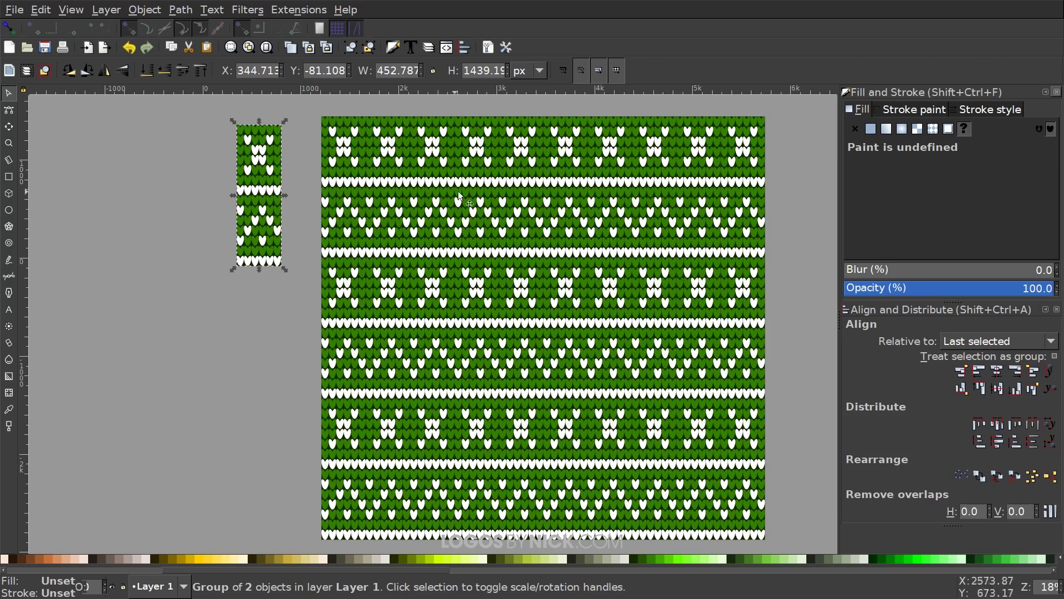
pyautogui.moveTo(181, 252); pyautogui.dragTo(216, 282)
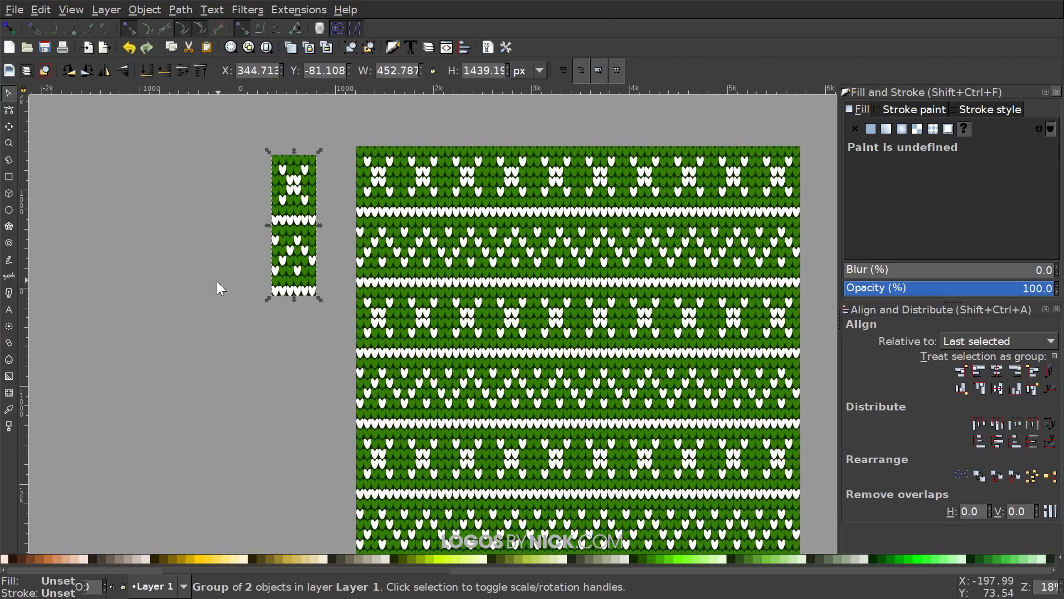
# Colour one white heart in the original tile yellow (ffff00ff) using the Node tool
pyautogui.click(9, 112)
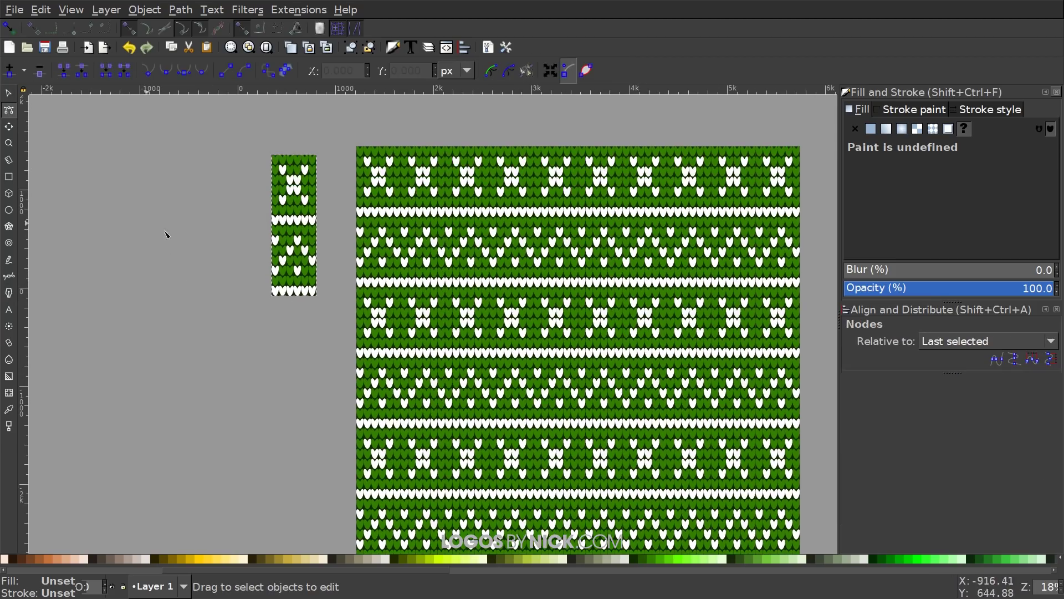
pyautogui.scroll(3, 260, 258)
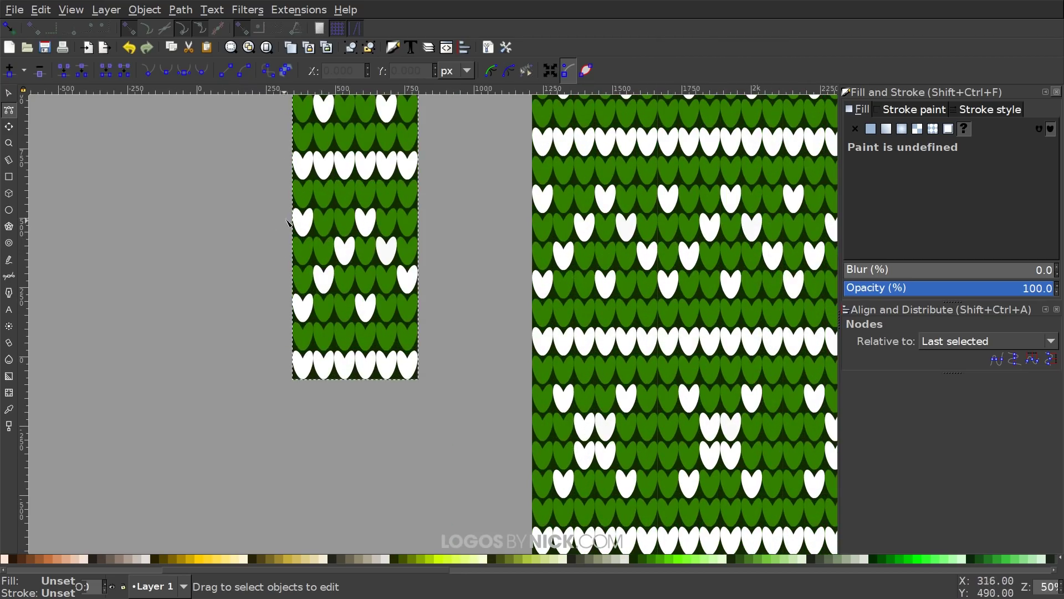
pyautogui.click(304, 223)
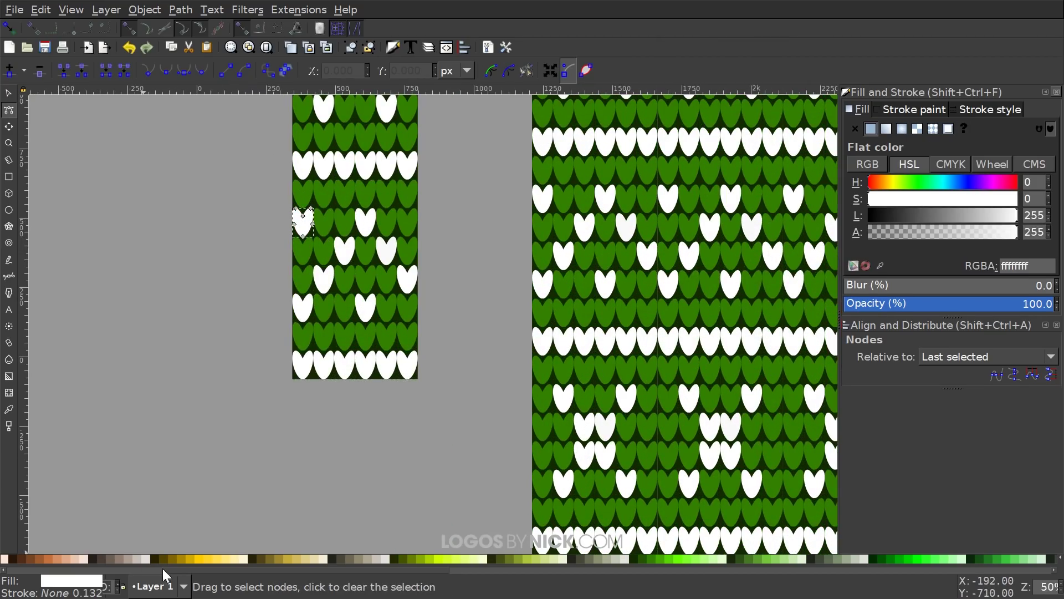
pyautogui.scroll(-2, 311, 454)
pyautogui.moveTo(380, 455); pyautogui.dragTo(239, 306)
pyautogui.scroll(-1, 239, 307)
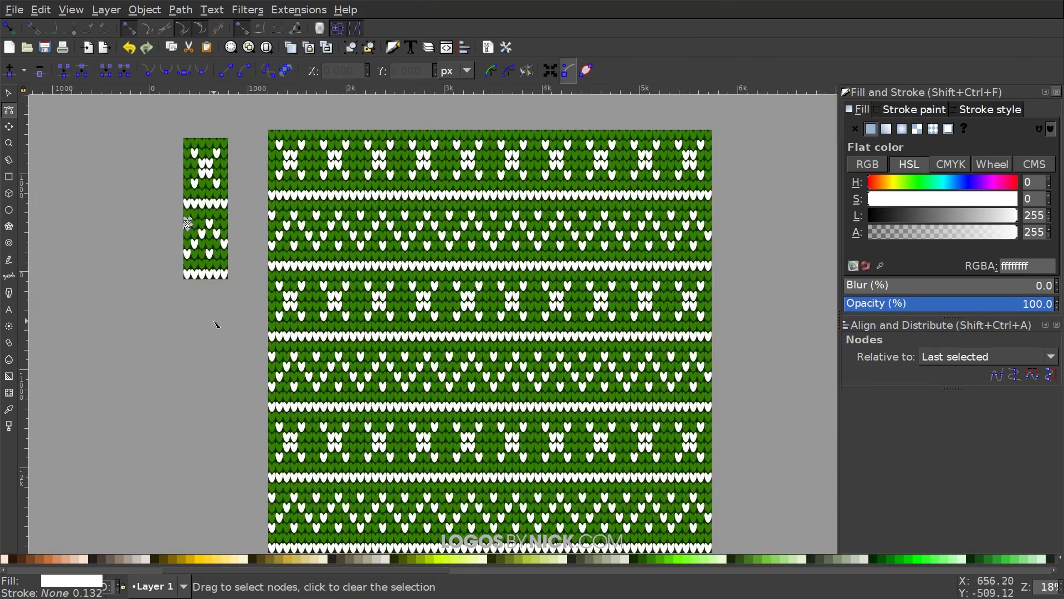
pyautogui.moveTo(221, 343); pyautogui.dragTo(225, 319)
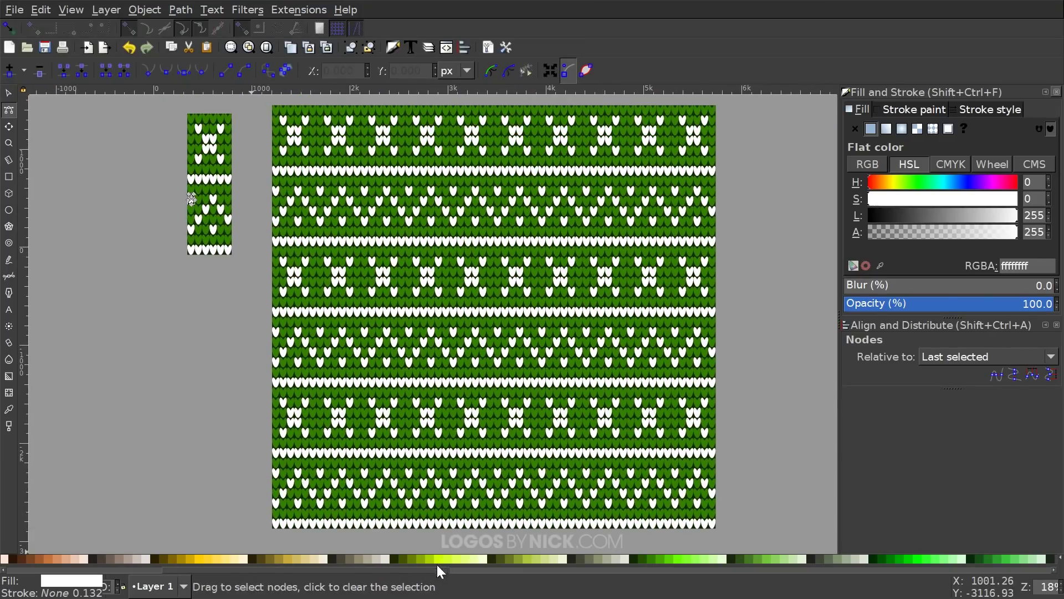
pyautogui.moveTo(437, 570); pyautogui.dragTo(188, 574)
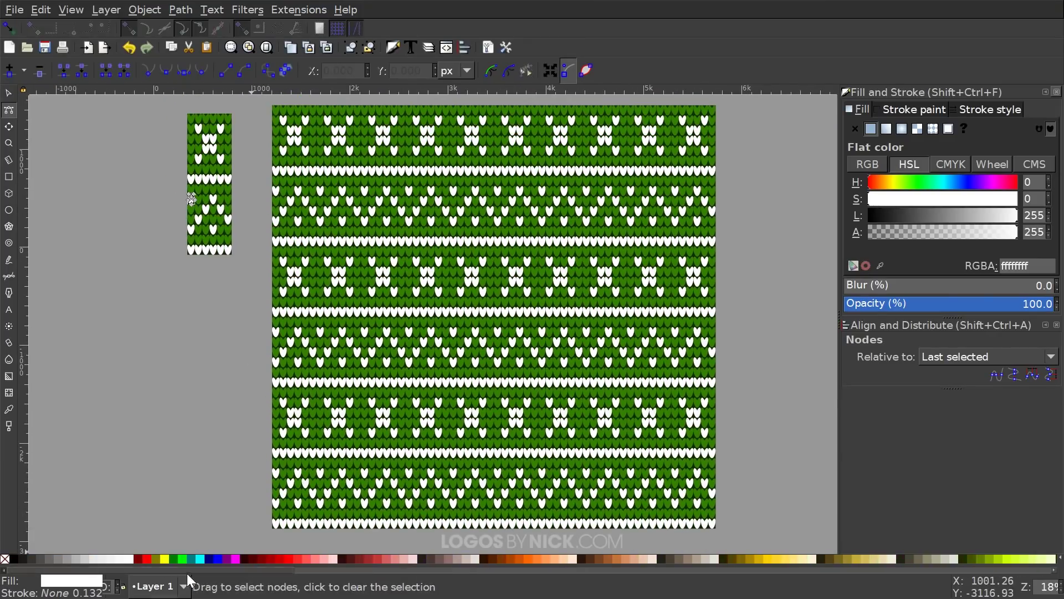
pyautogui.click(164, 556)
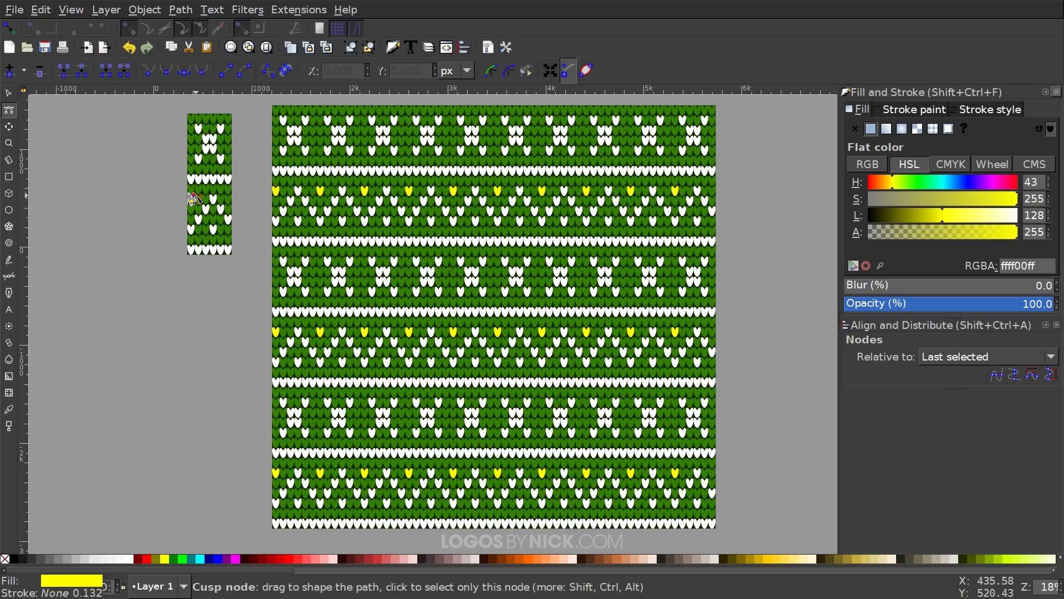
# Colour a second white heart in the tile yellow, repeating it across all clones
pyautogui.scroll(3, 204, 221)
pyautogui.click(232, 246)
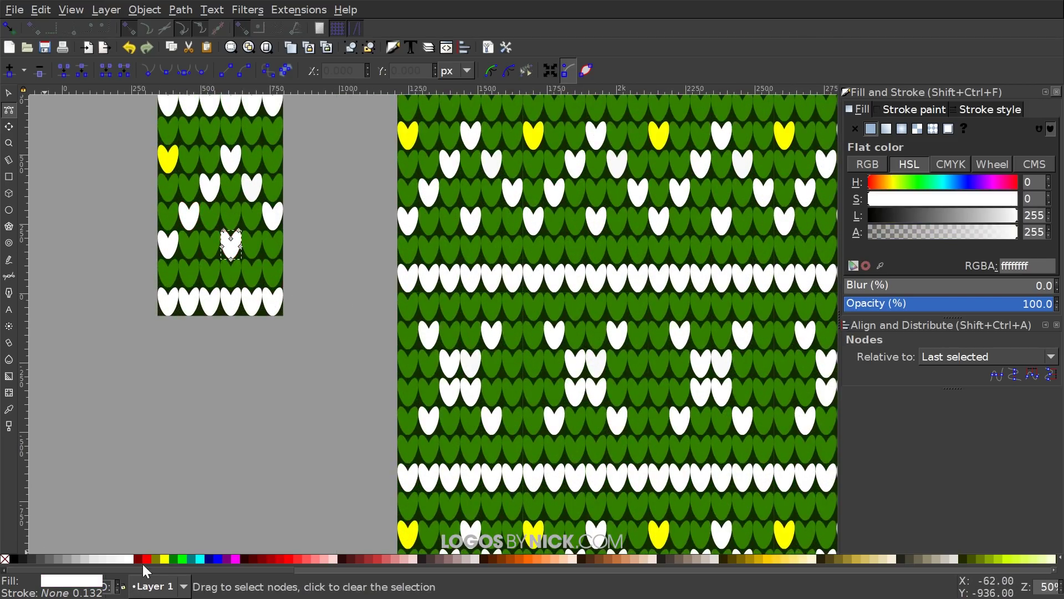
pyautogui.click(164, 558)
pyautogui.scroll(-3, 372, 288)
pyautogui.scroll(-2, 497, 313)
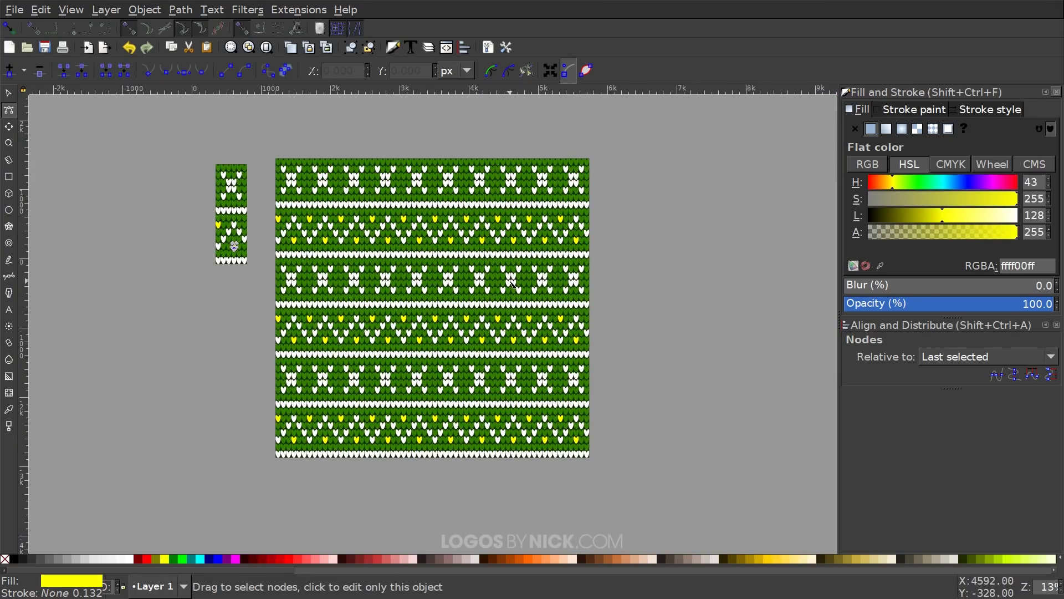
# Move the original heart tile group left of the cloned pattern, level with its top edge
pyautogui.click(11, 98)
pyautogui.moveTo(258, 313); pyautogui.dragTo(394, 307)
pyautogui.click(395, 307)
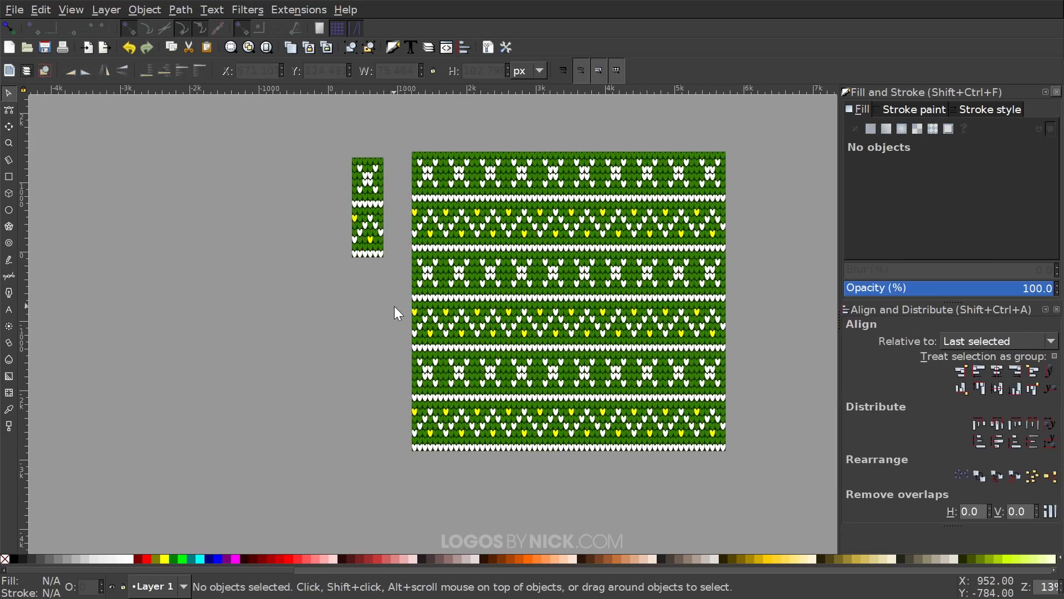
pyautogui.moveTo(366, 208); pyautogui.dragTo(212, 247)
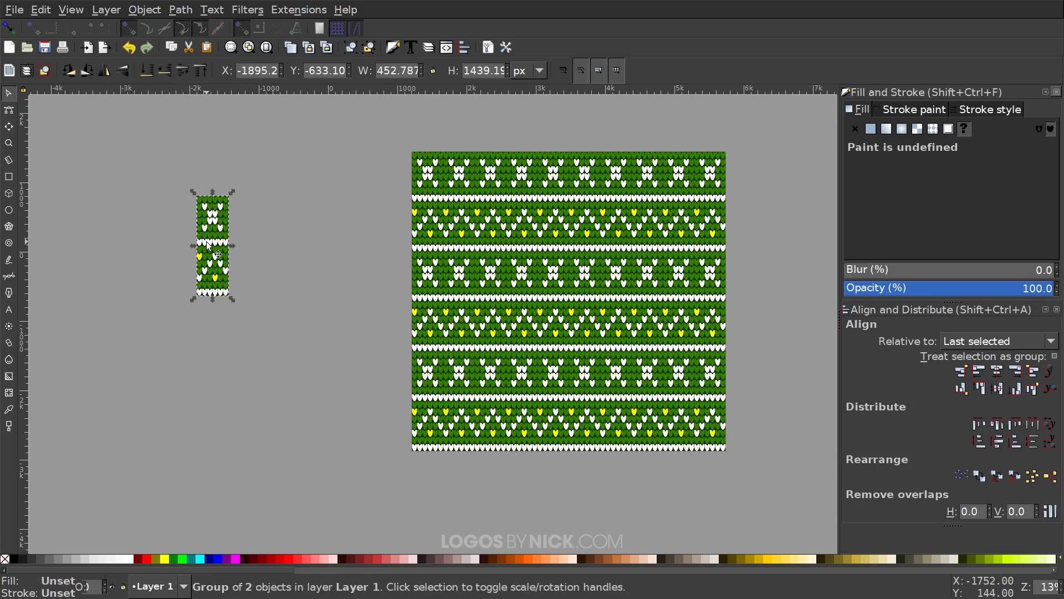
pyautogui.moveTo(224, 247); pyautogui.dragTo(269, 213)
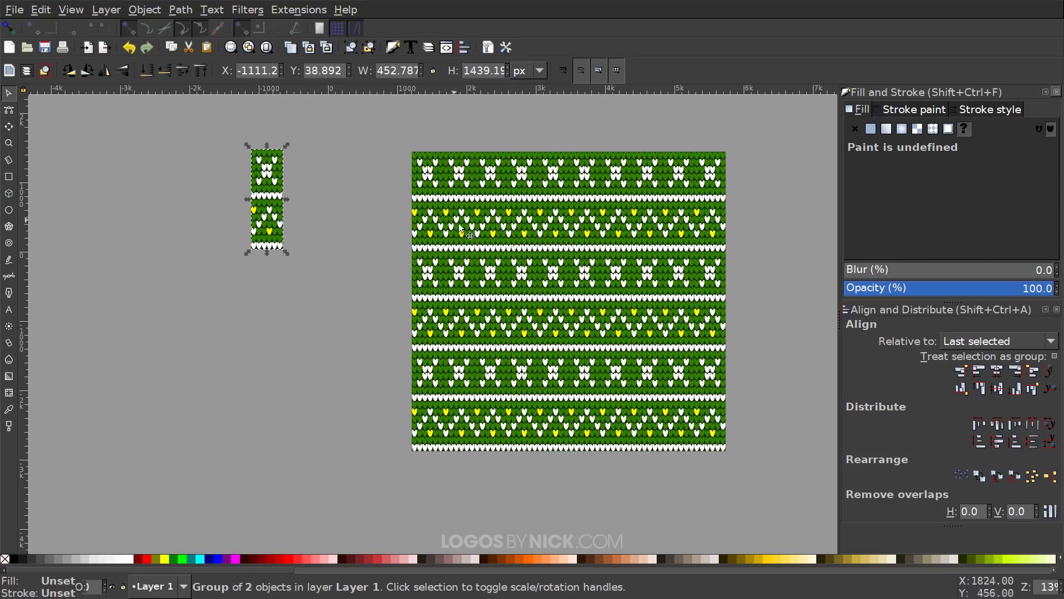
pyautogui.moveTo(440, 233); pyautogui.dragTo(416, 230)
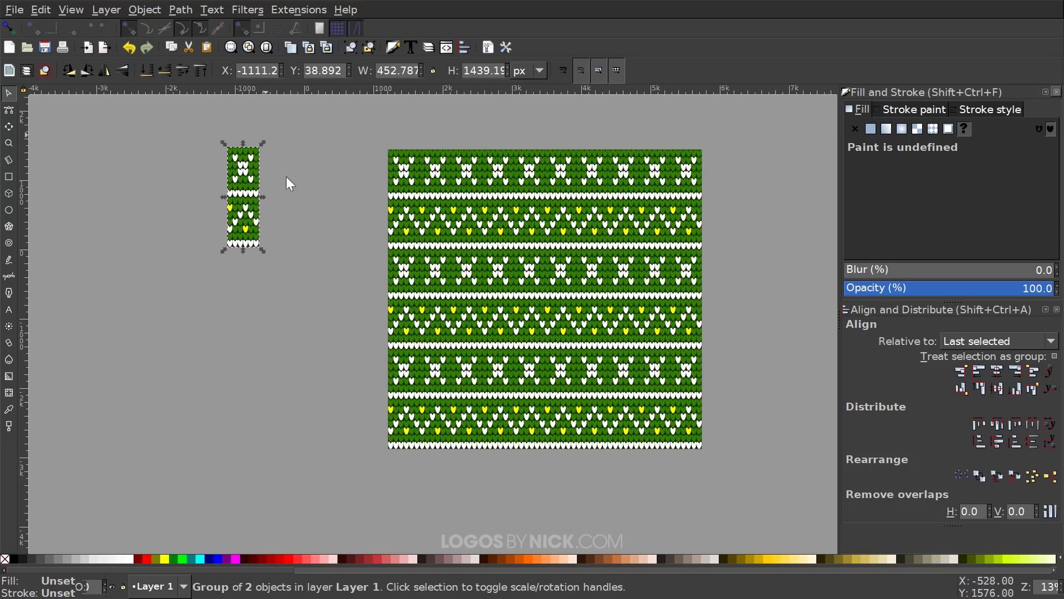